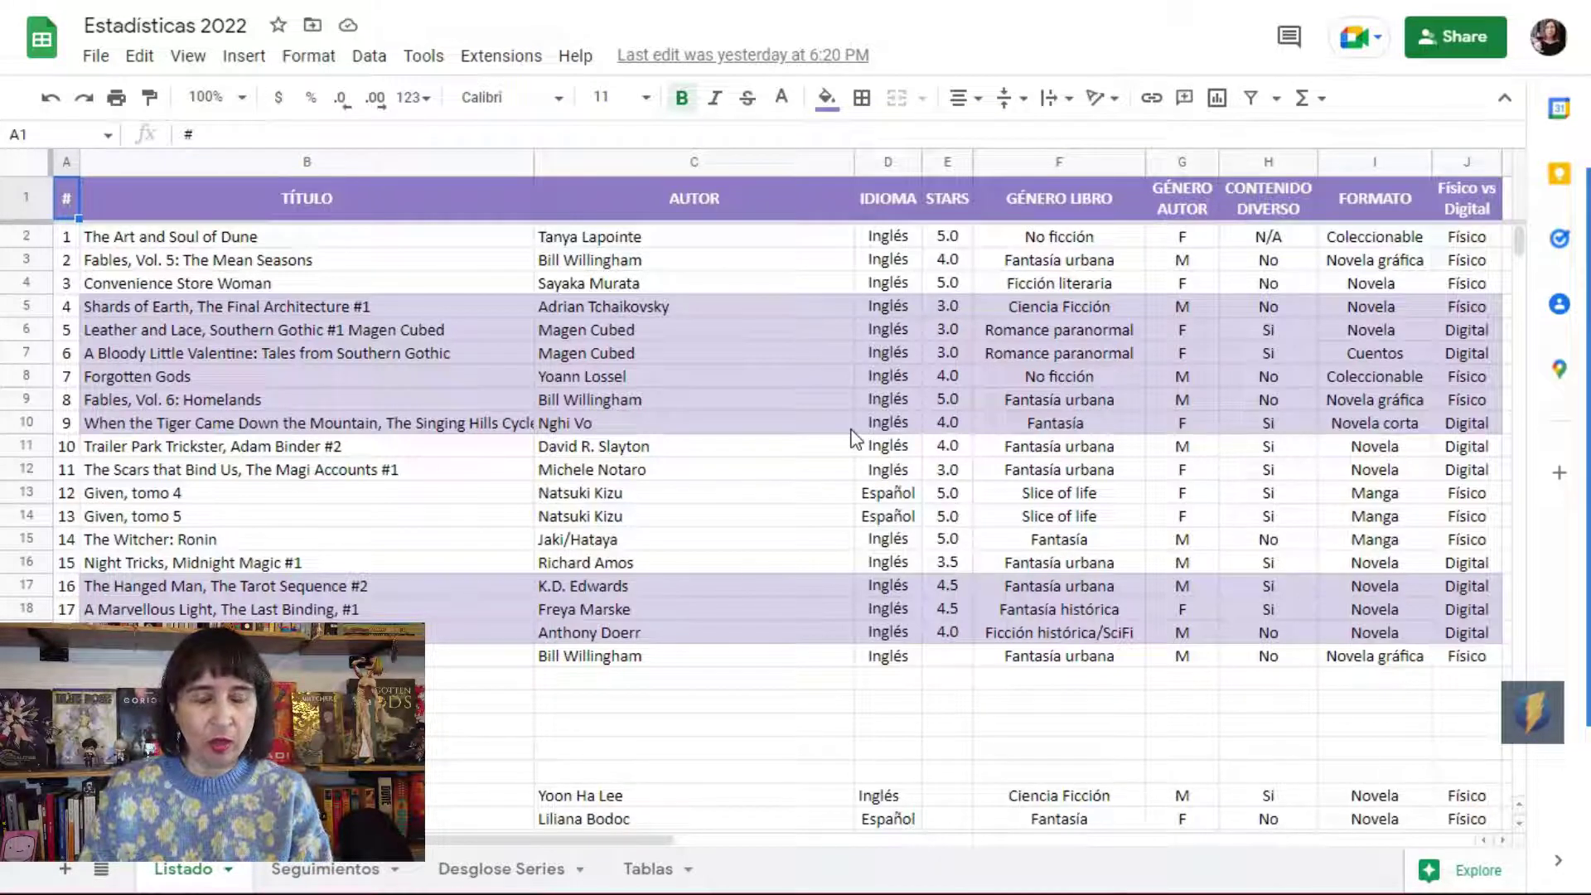
# Review the book list on the Listado sheet down to the DNF section, and view the charts on the Tablas sheet
pyautogui.scroll(-8, 852, 437)
pyautogui.scroll(3, 852, 437)
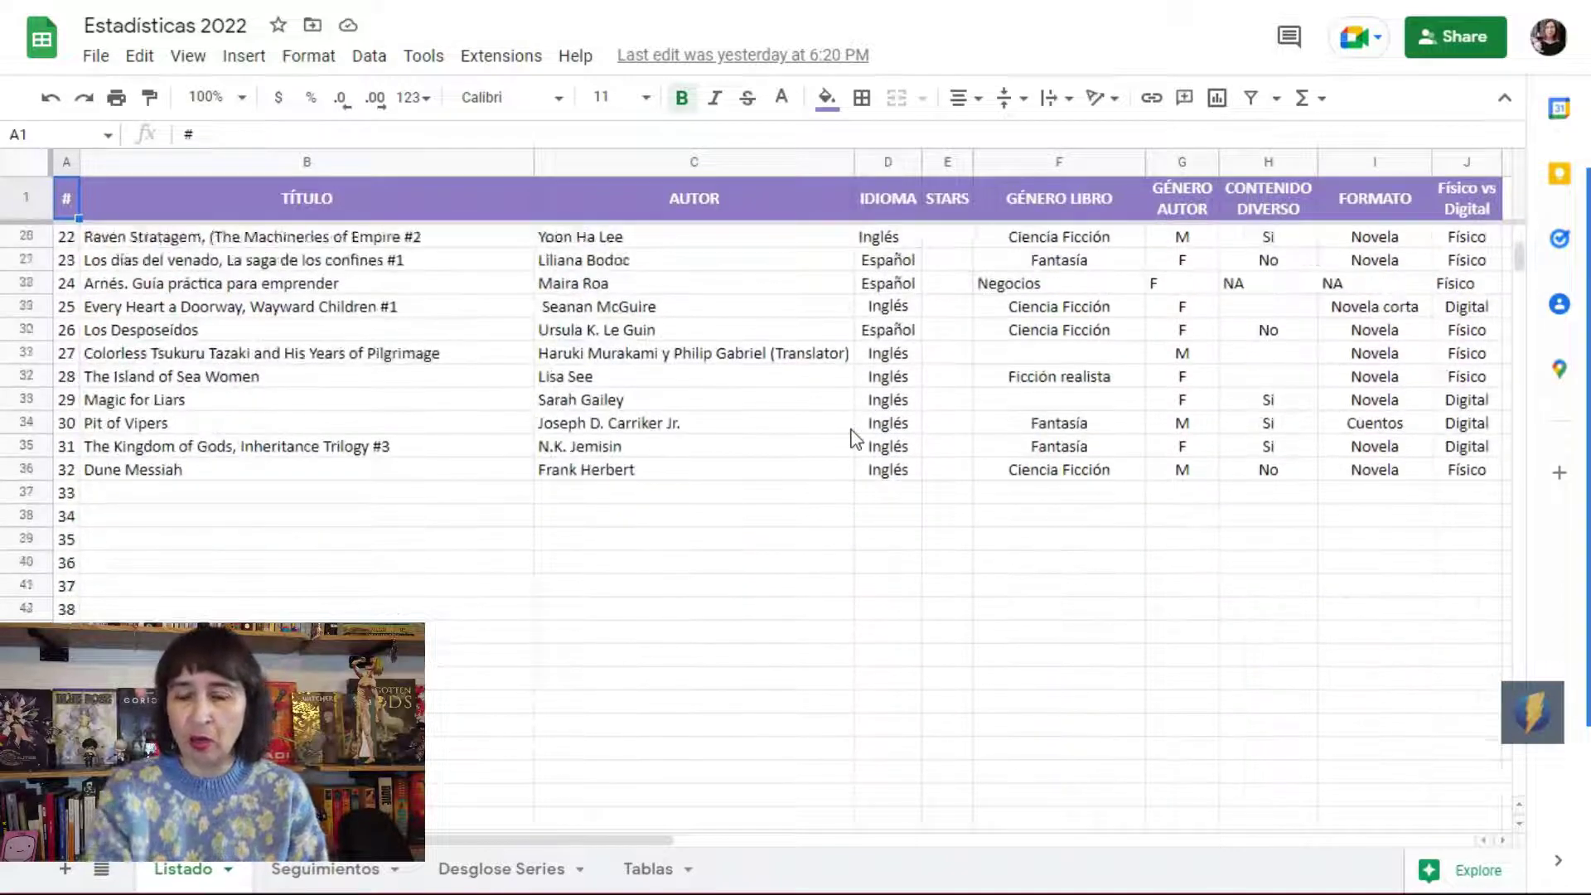
pyautogui.scroll(4, 853, 438)
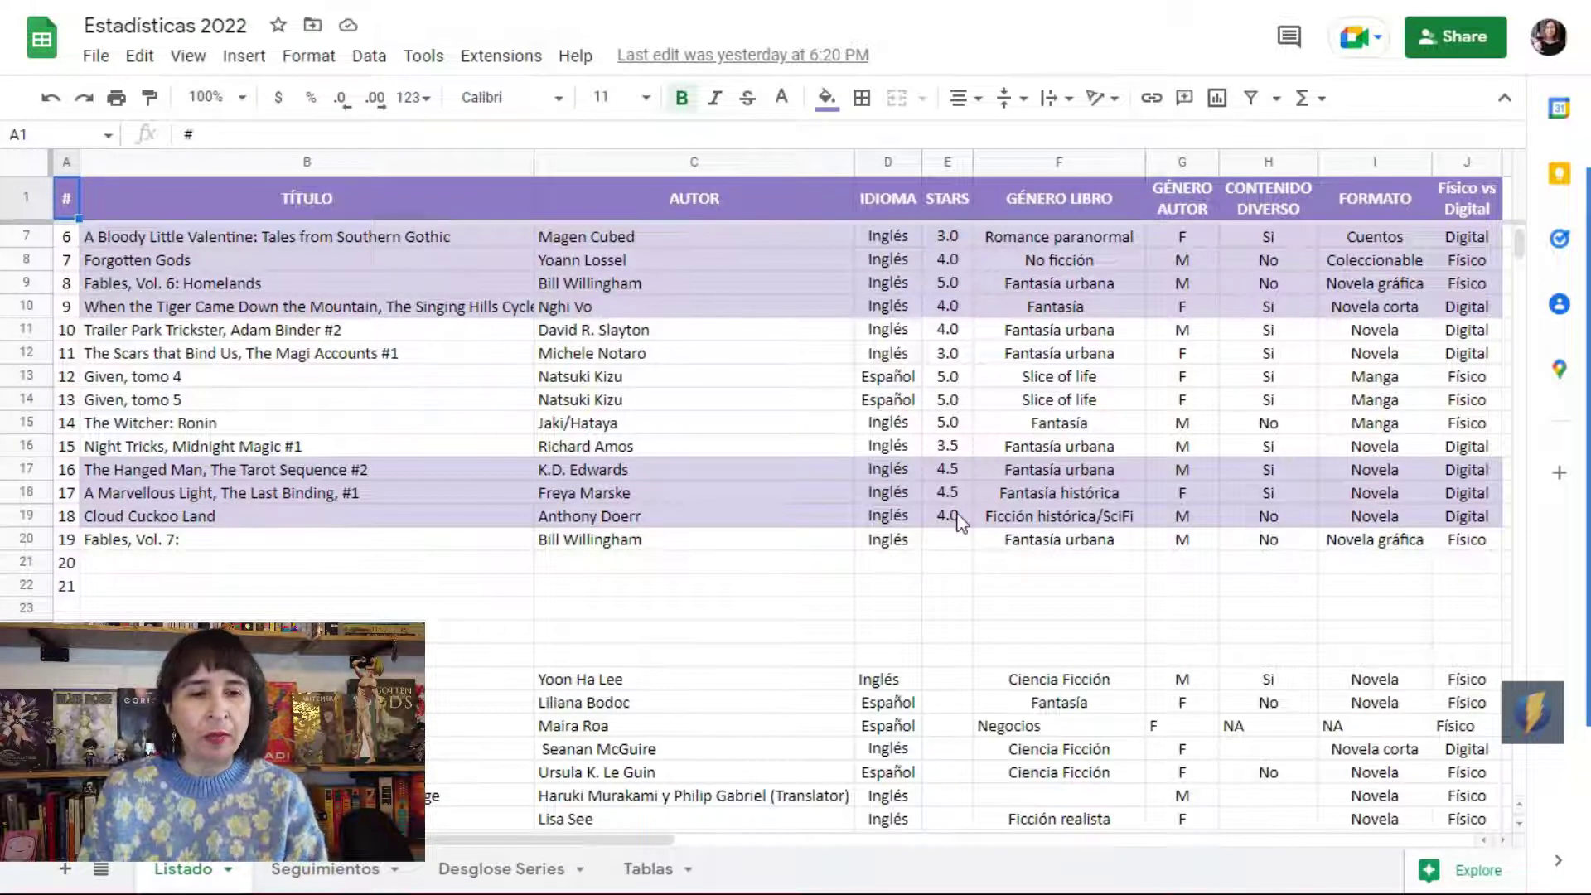
pyautogui.scroll(-6, 955, 521)
pyautogui.scroll(-2, 962, 522)
pyautogui.scroll(1, 961, 522)
pyautogui.scroll(-6, 960, 522)
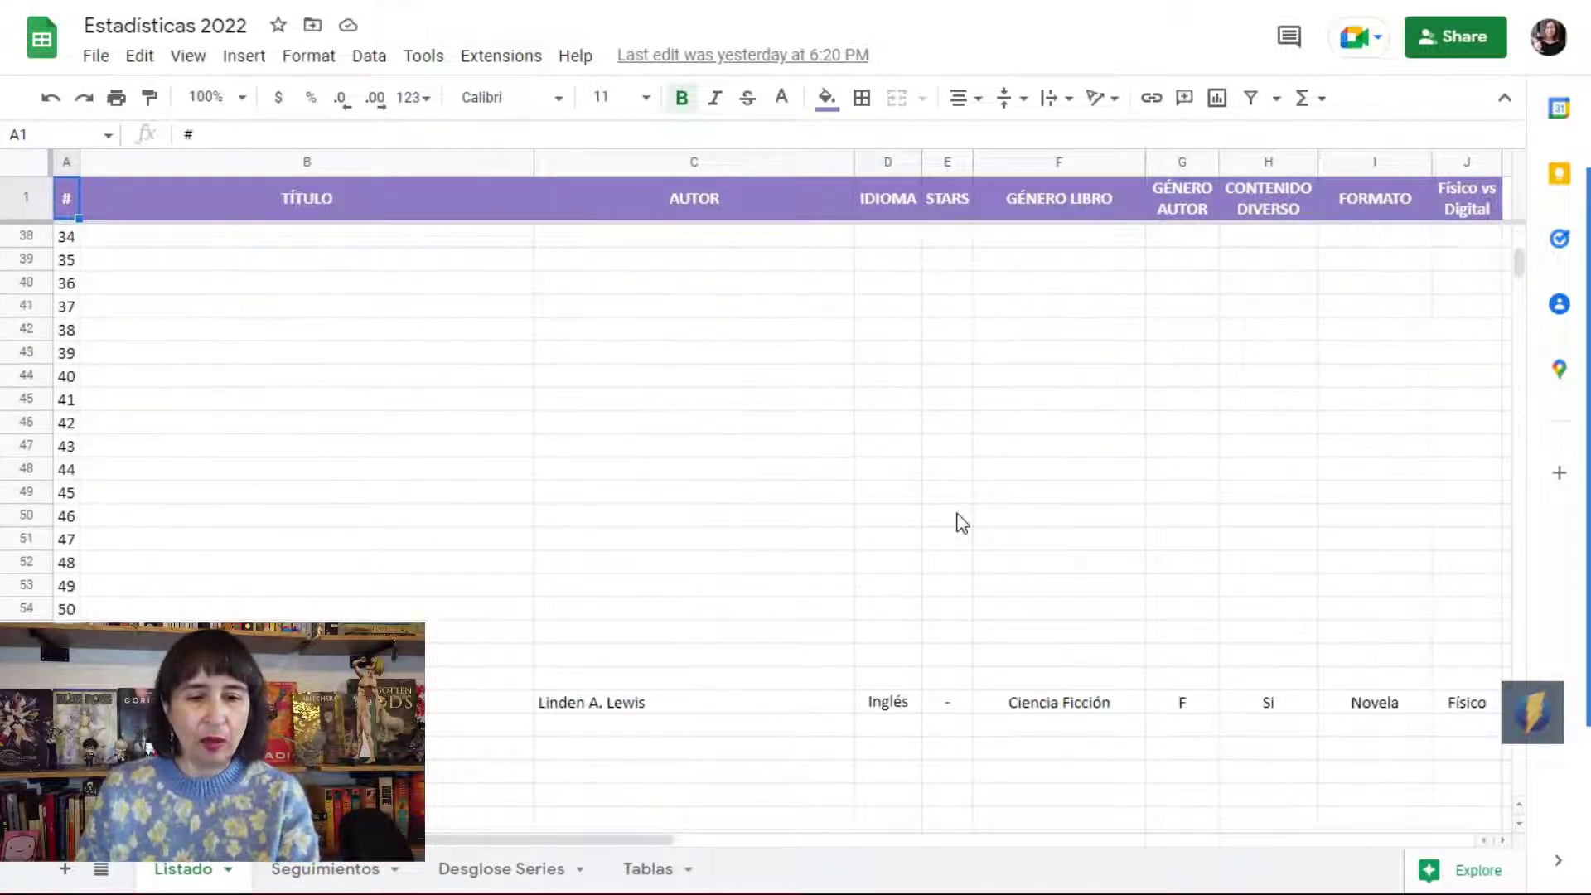
pyautogui.scroll(-1, 961, 522)
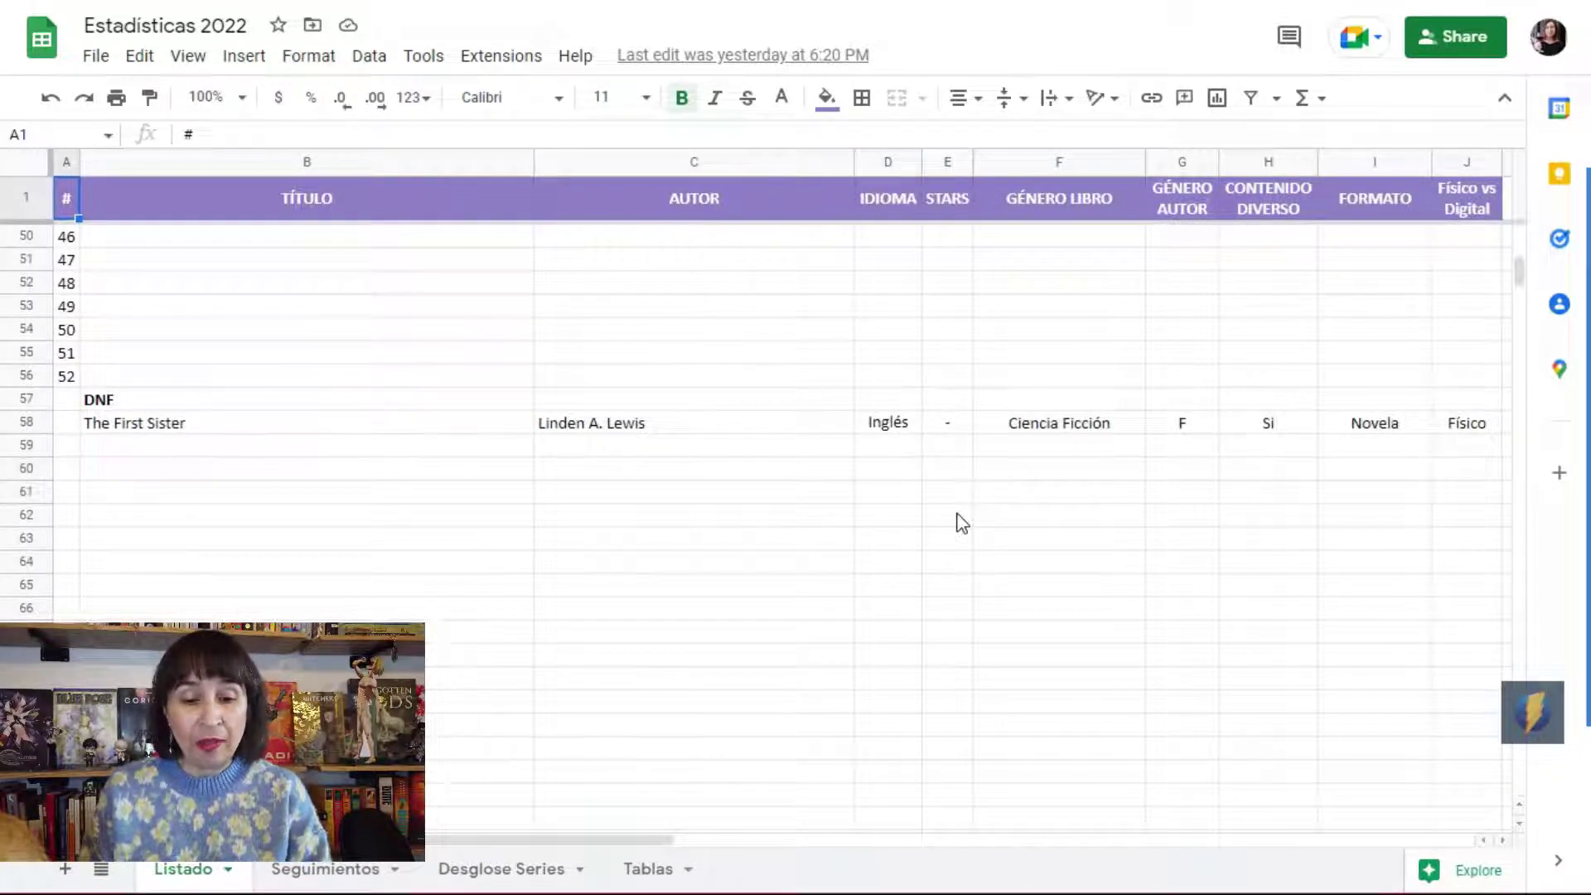
pyautogui.click(667, 879)
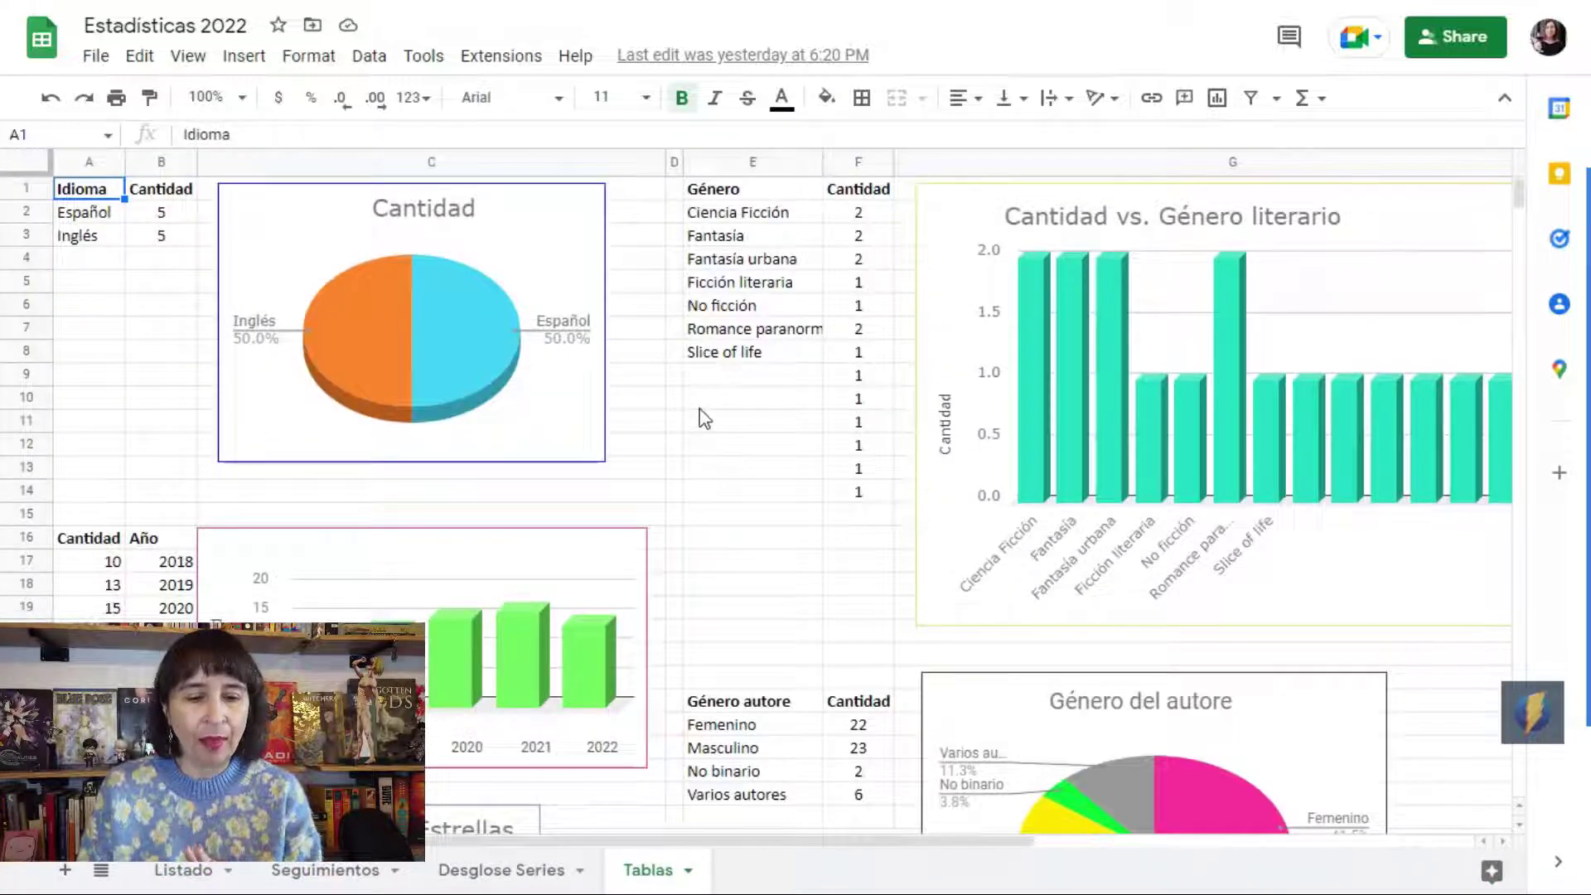
# Open the Seguimientos sheet and inspect April's Leído, Total and Ø Rating cells in the LEÍDO block
pyautogui.click(298, 877)
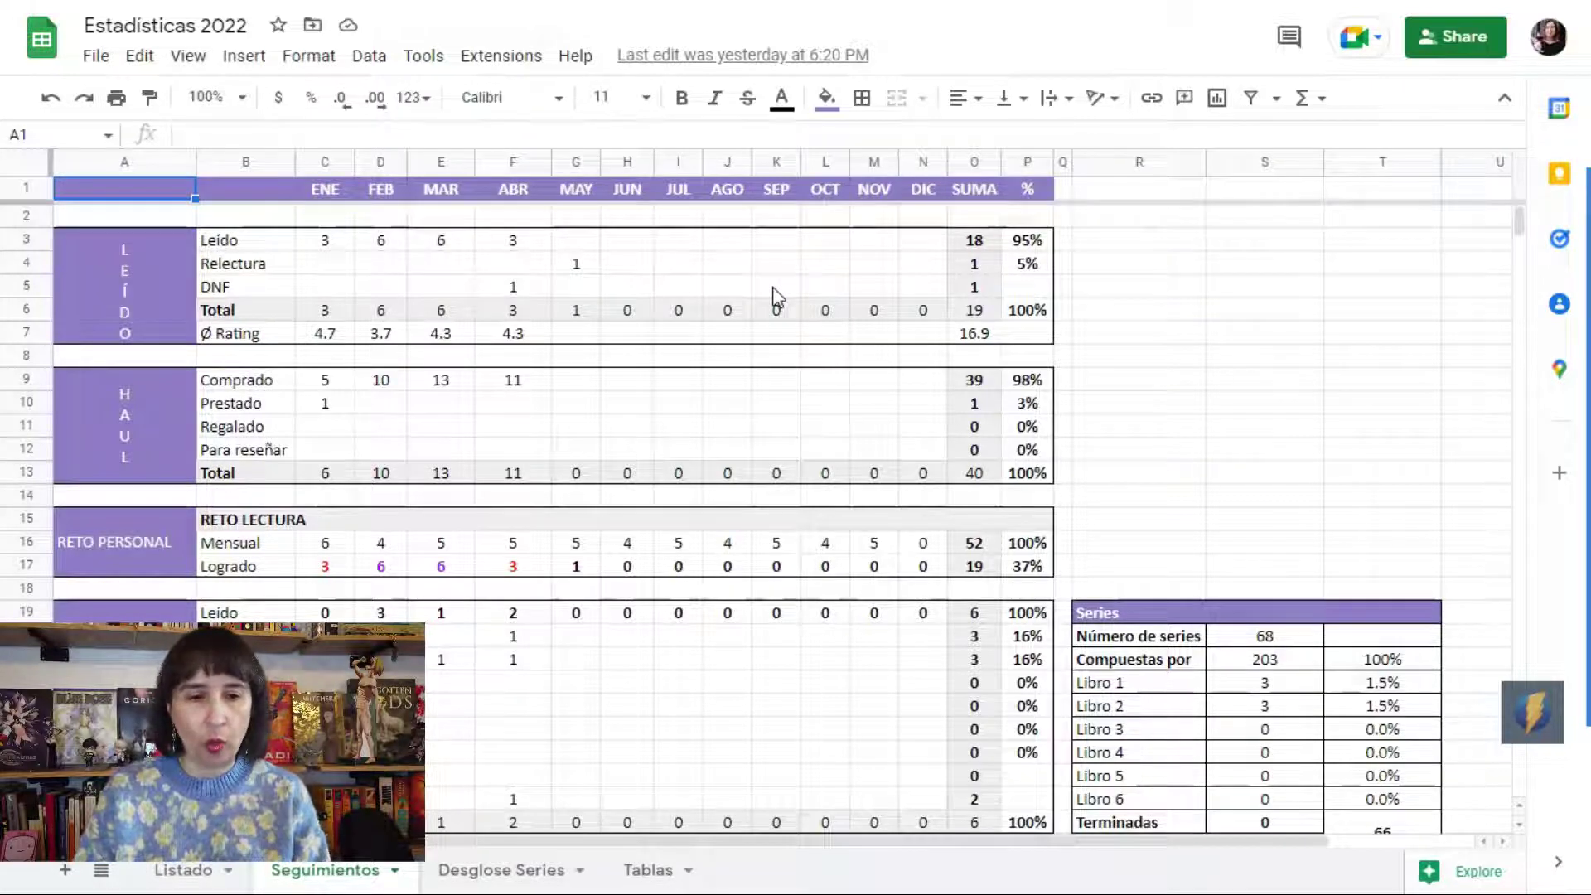
pyautogui.hotkey('ctrl', '+')
pyautogui.hotkey('ctrl', '+')
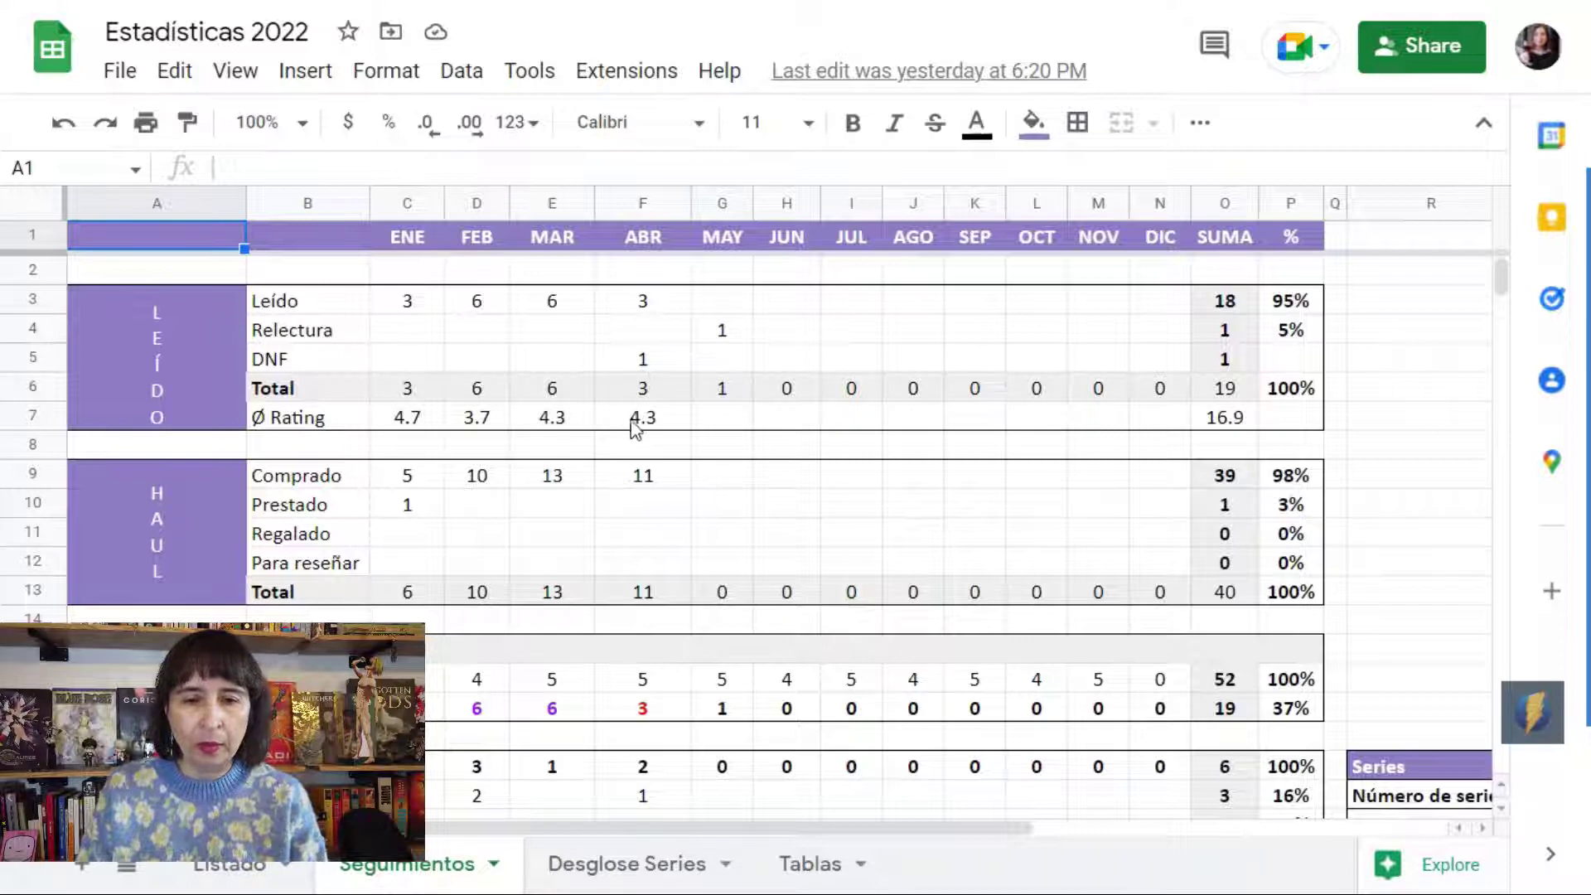
pyautogui.click(651, 389)
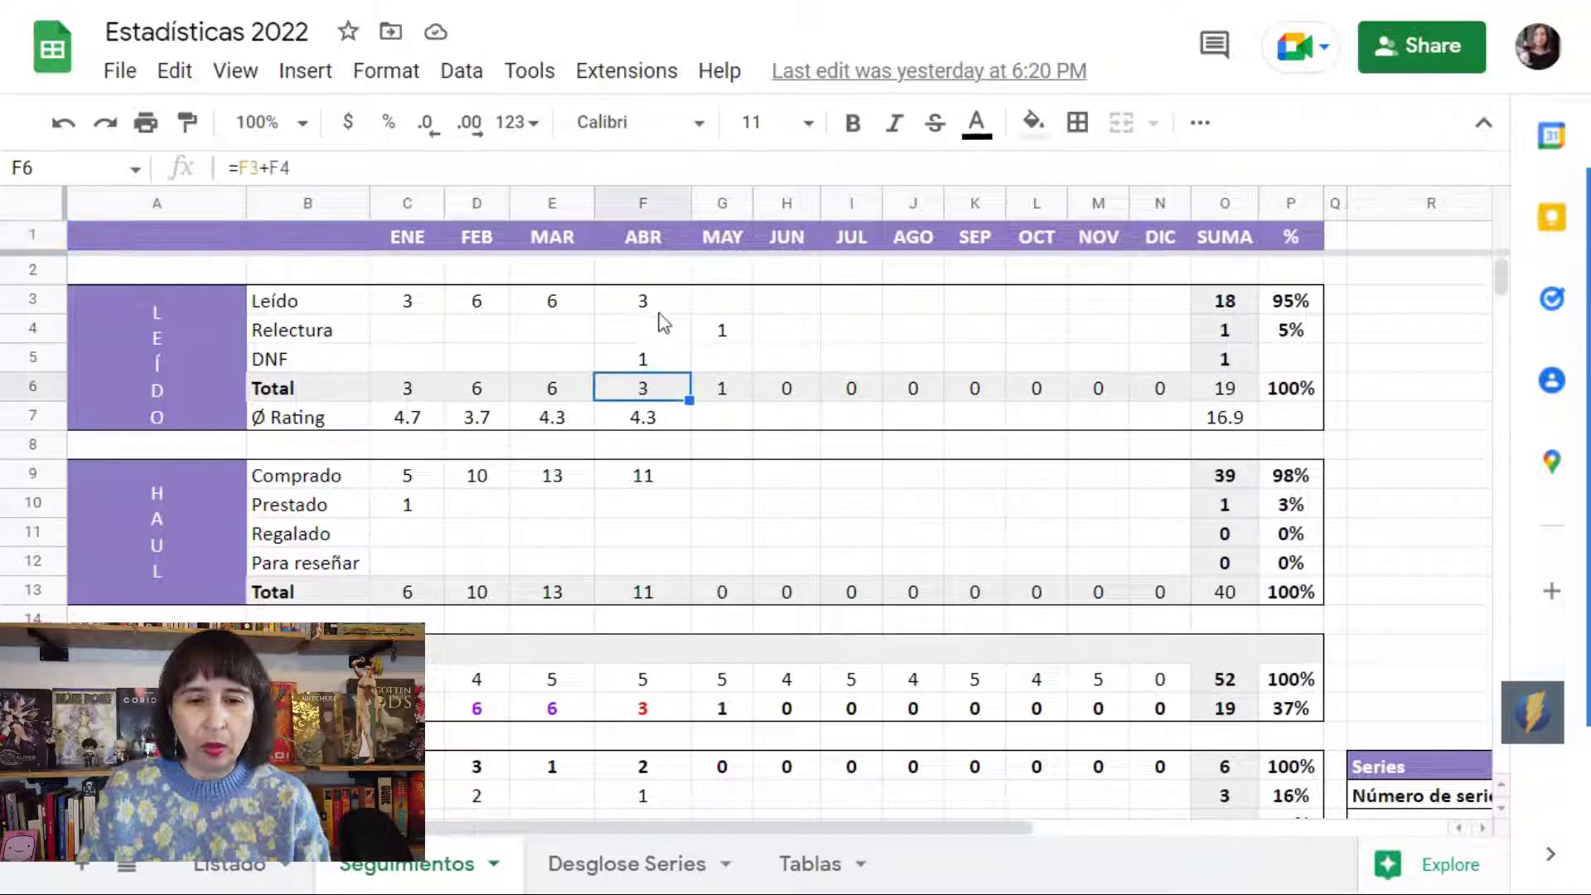
pyautogui.click(653, 306)
pyautogui.click(661, 396)
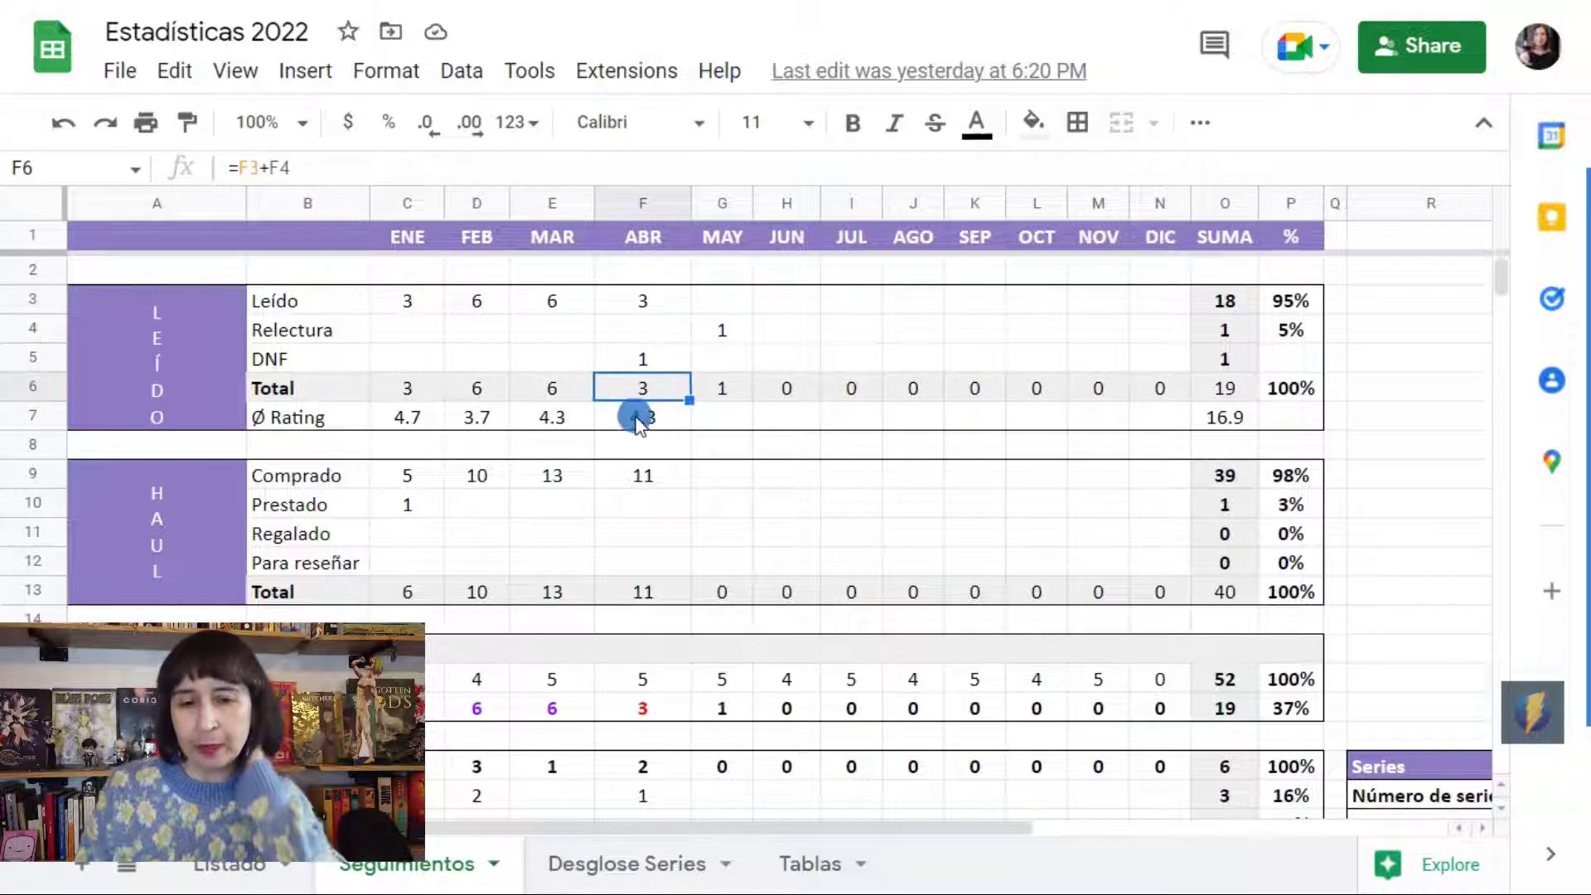
pyautogui.click(639, 423)
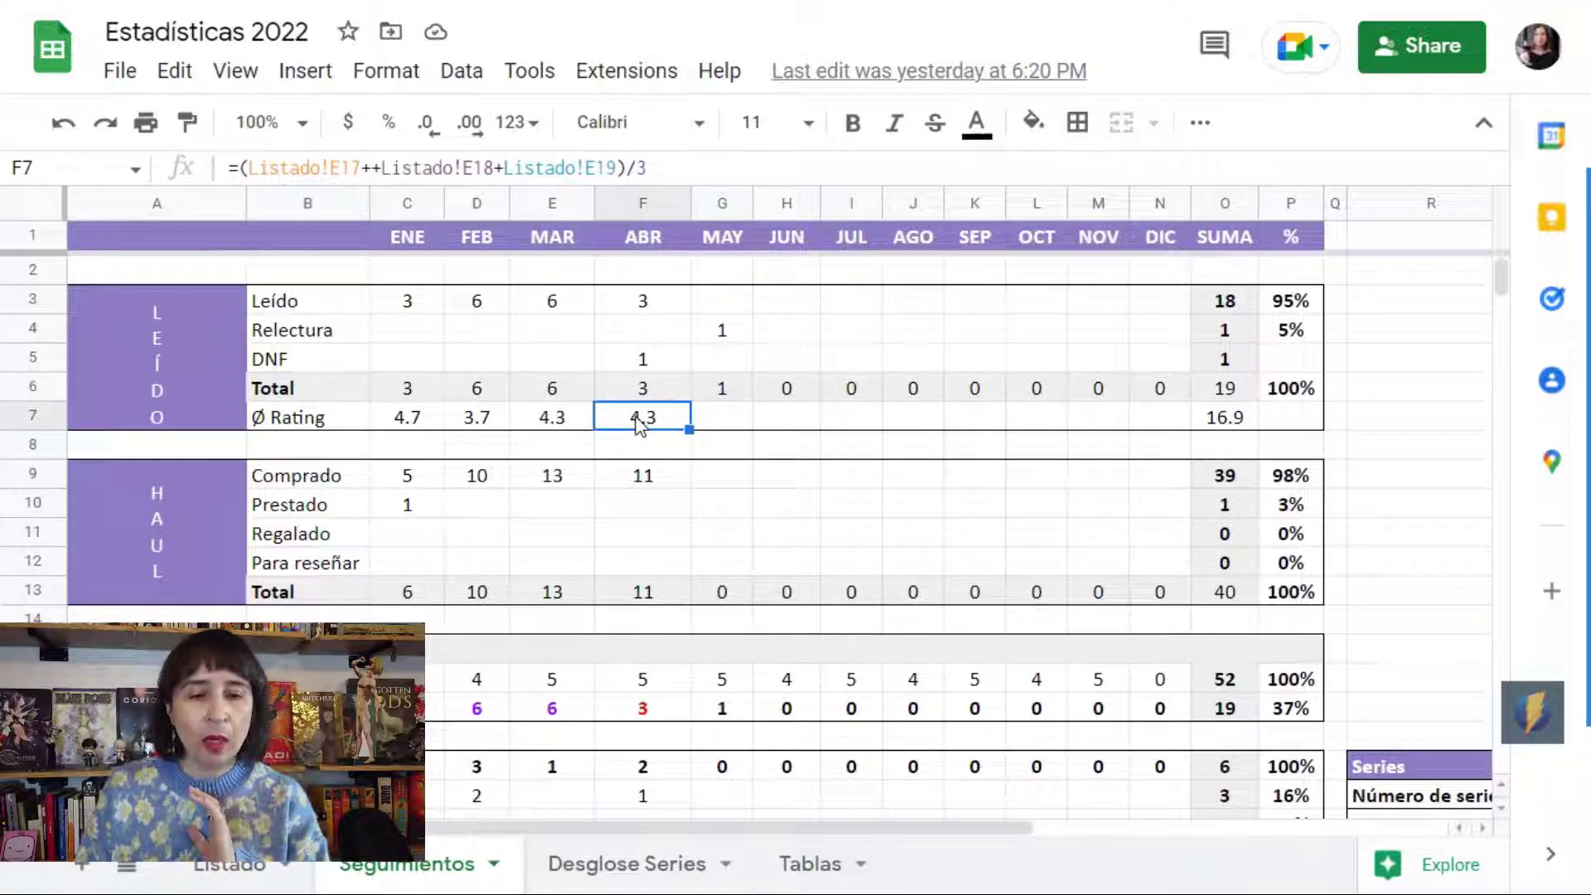
# Inspect the HAUL block's January Comprado and Prestado cells, February Regalado cell and March Para reseñar cell
pyautogui.scroll(-3, 639, 423)
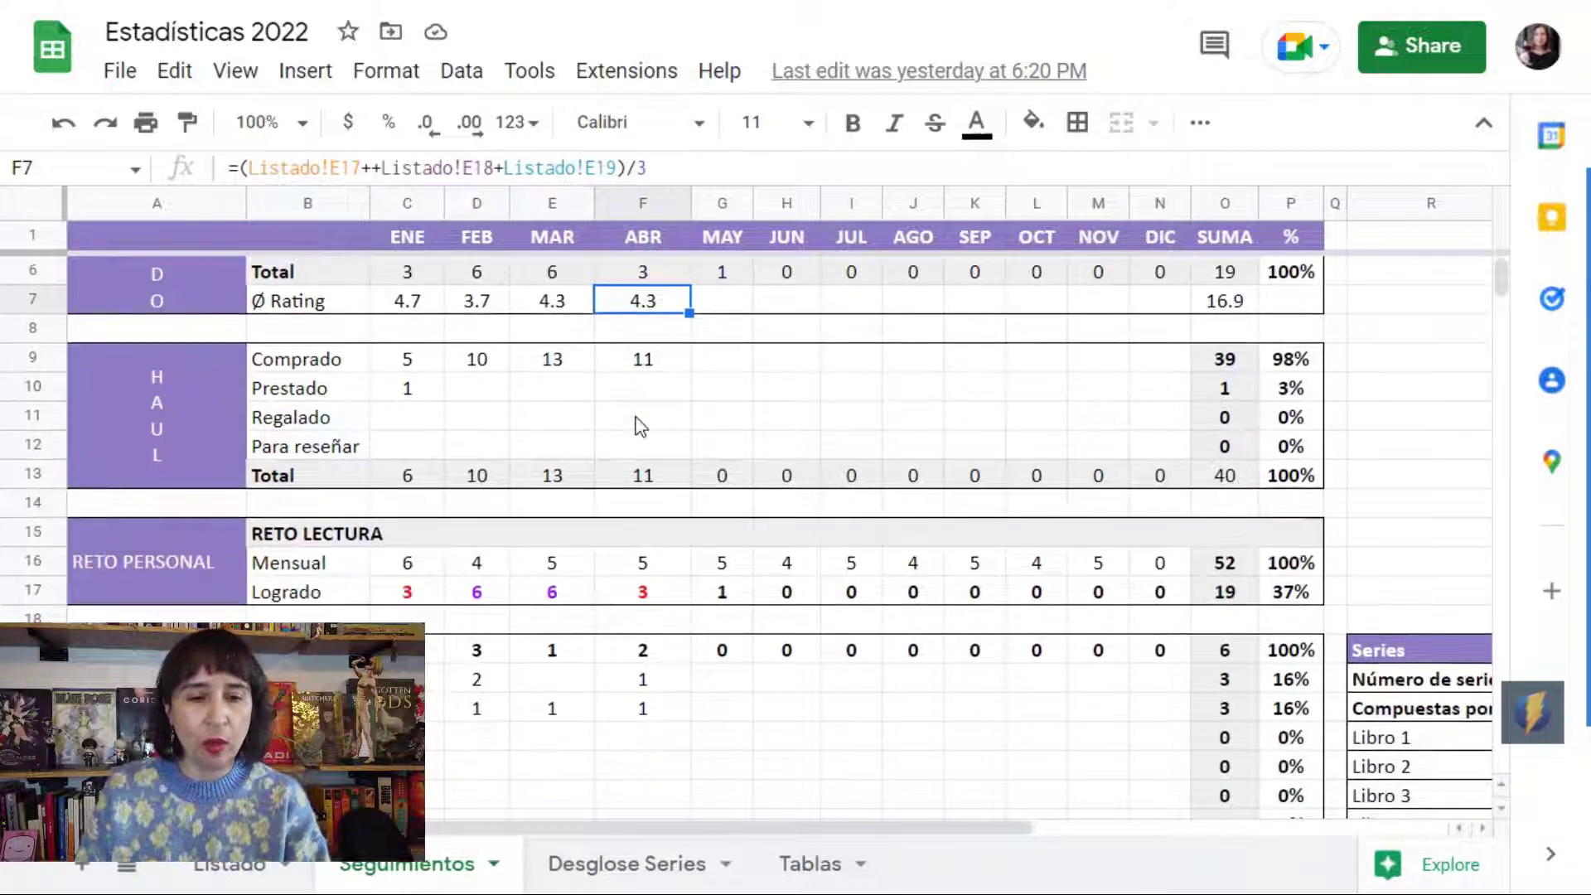
pyautogui.click(429, 360)
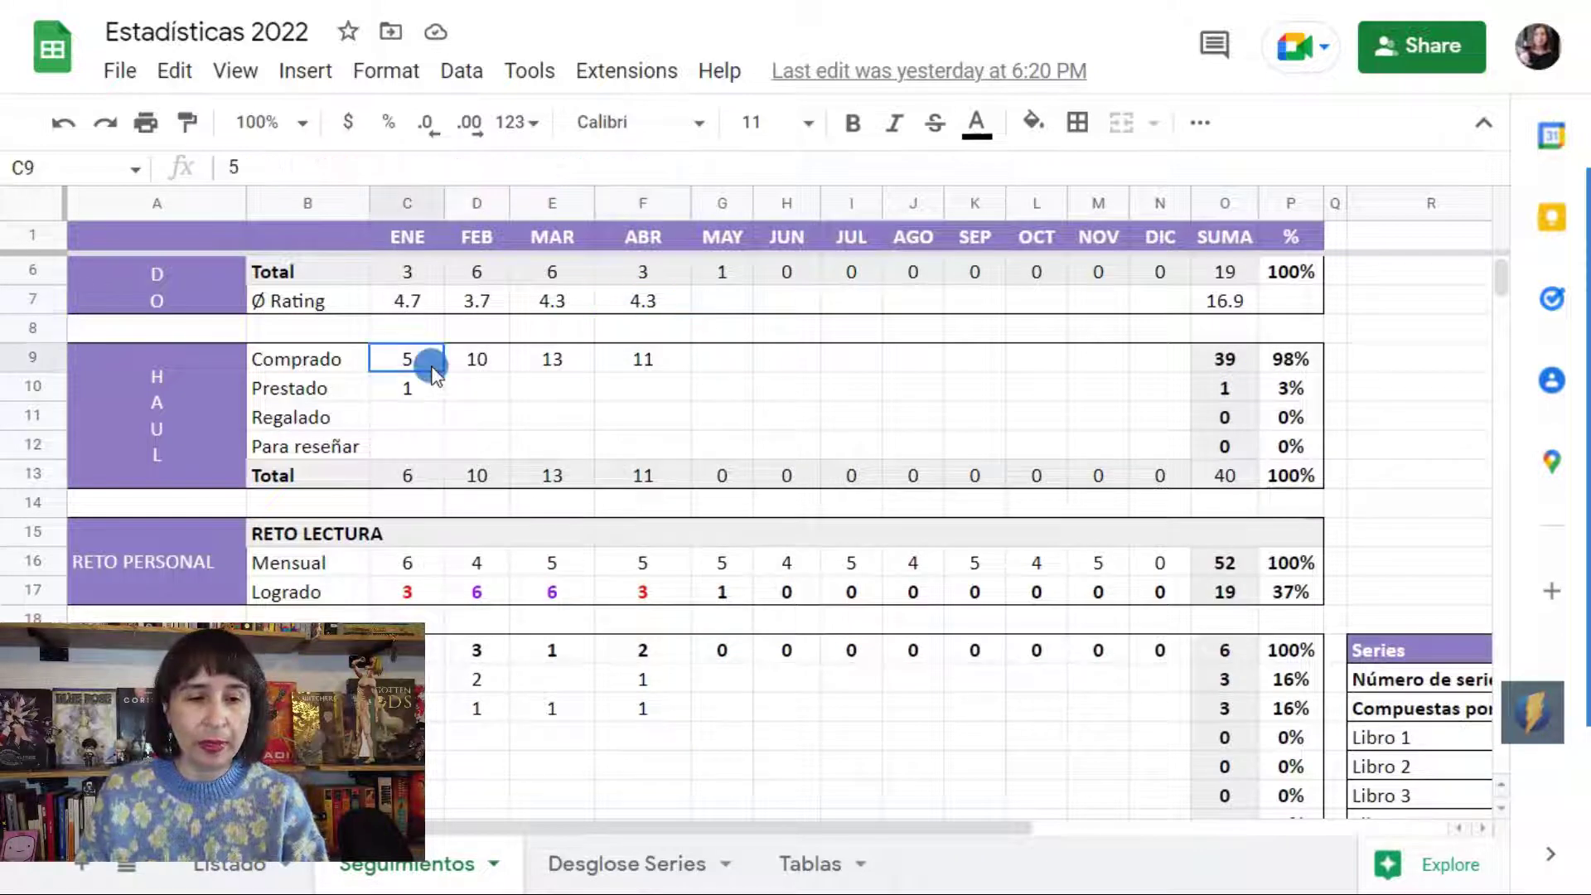
pyautogui.click(422, 388)
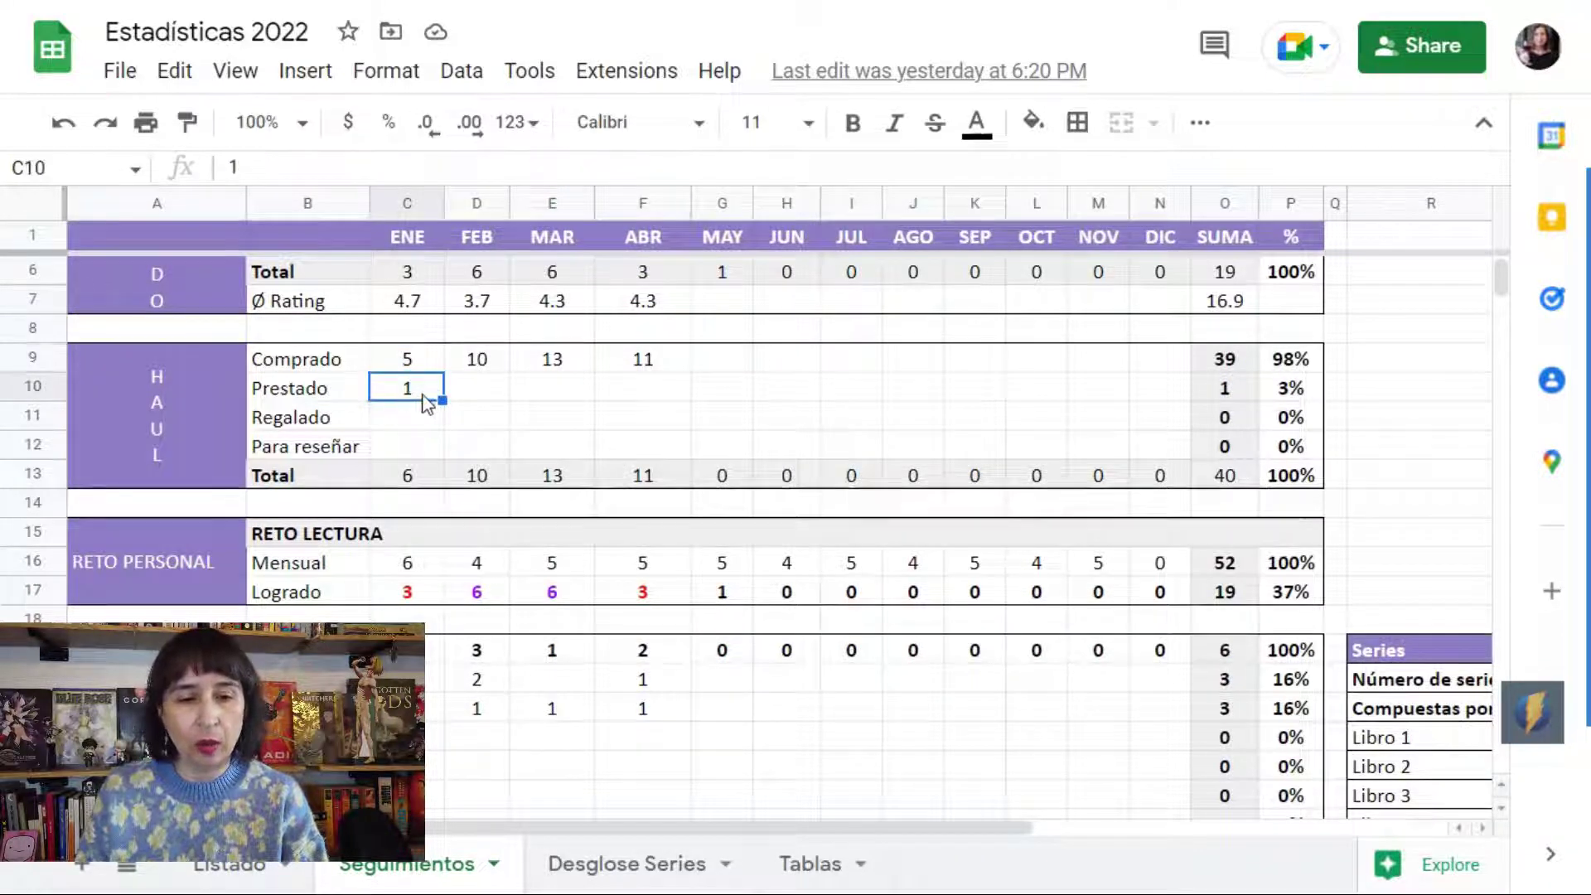
pyautogui.click(502, 421)
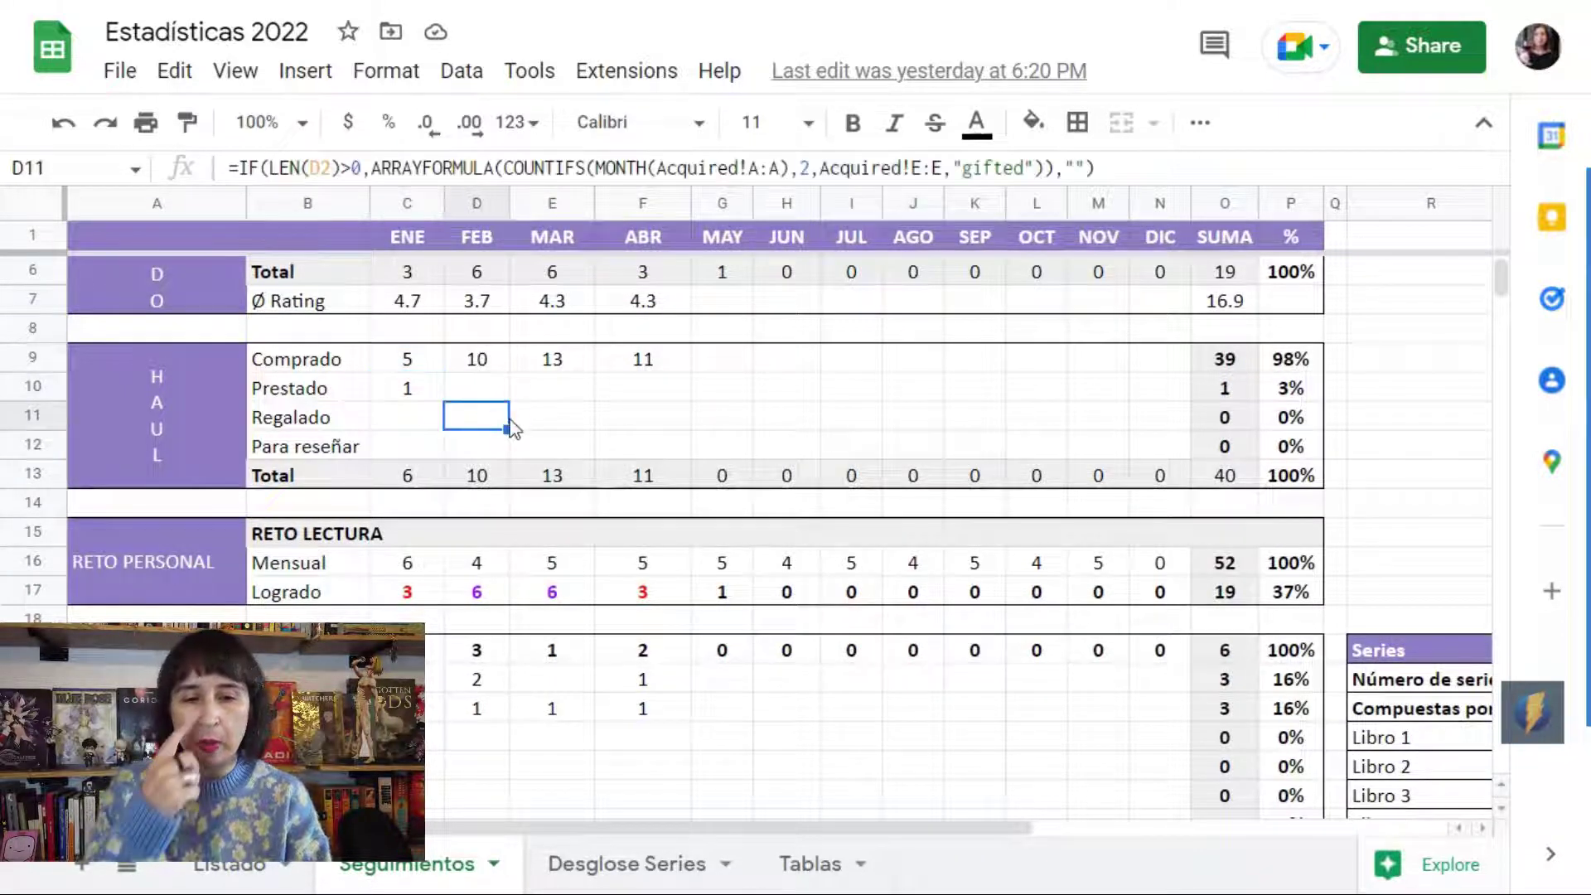
pyautogui.click(572, 455)
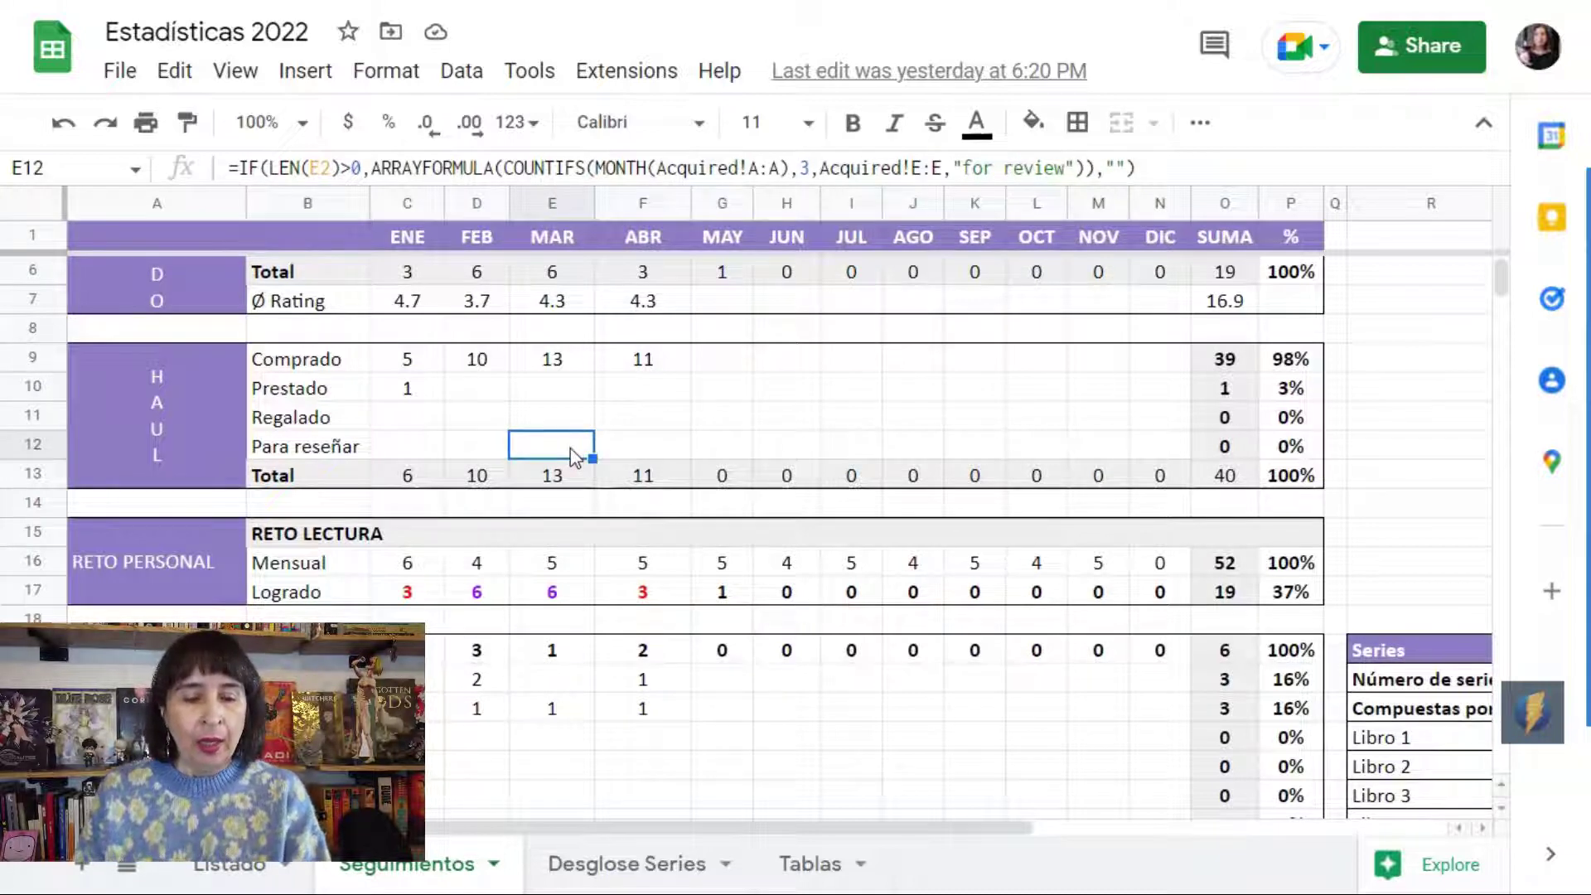
# Examine the RETO LECTURA block: the Mensual sum, the December goal, and the January to April Mensual and Logrado values
pyautogui.scroll(-2, 576, 458)
pyautogui.scroll(-1, 576, 458)
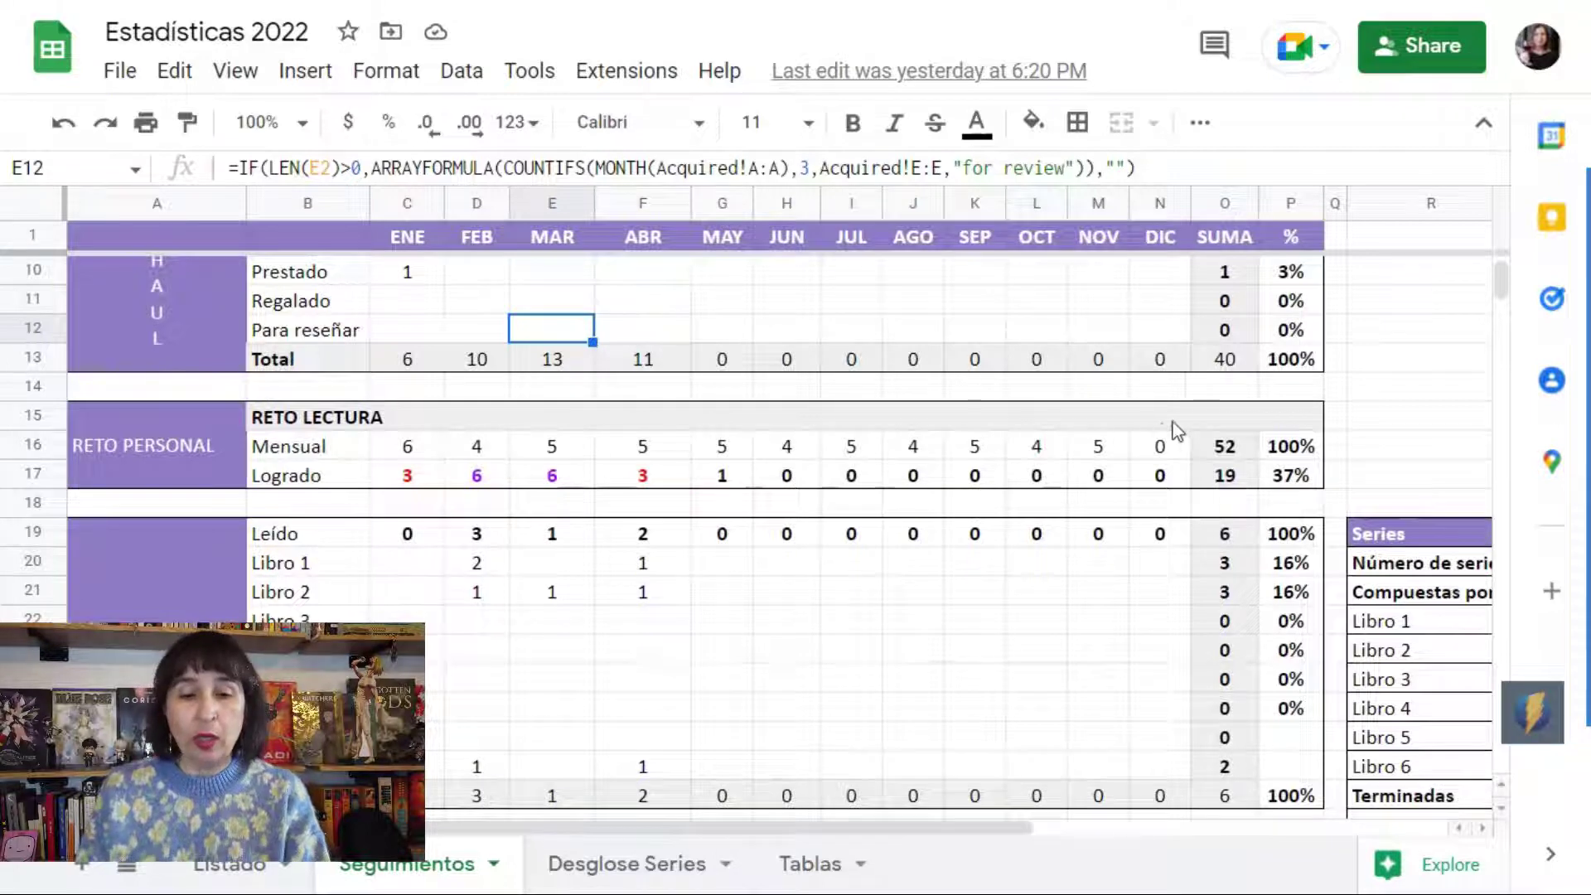
pyautogui.click(1222, 455)
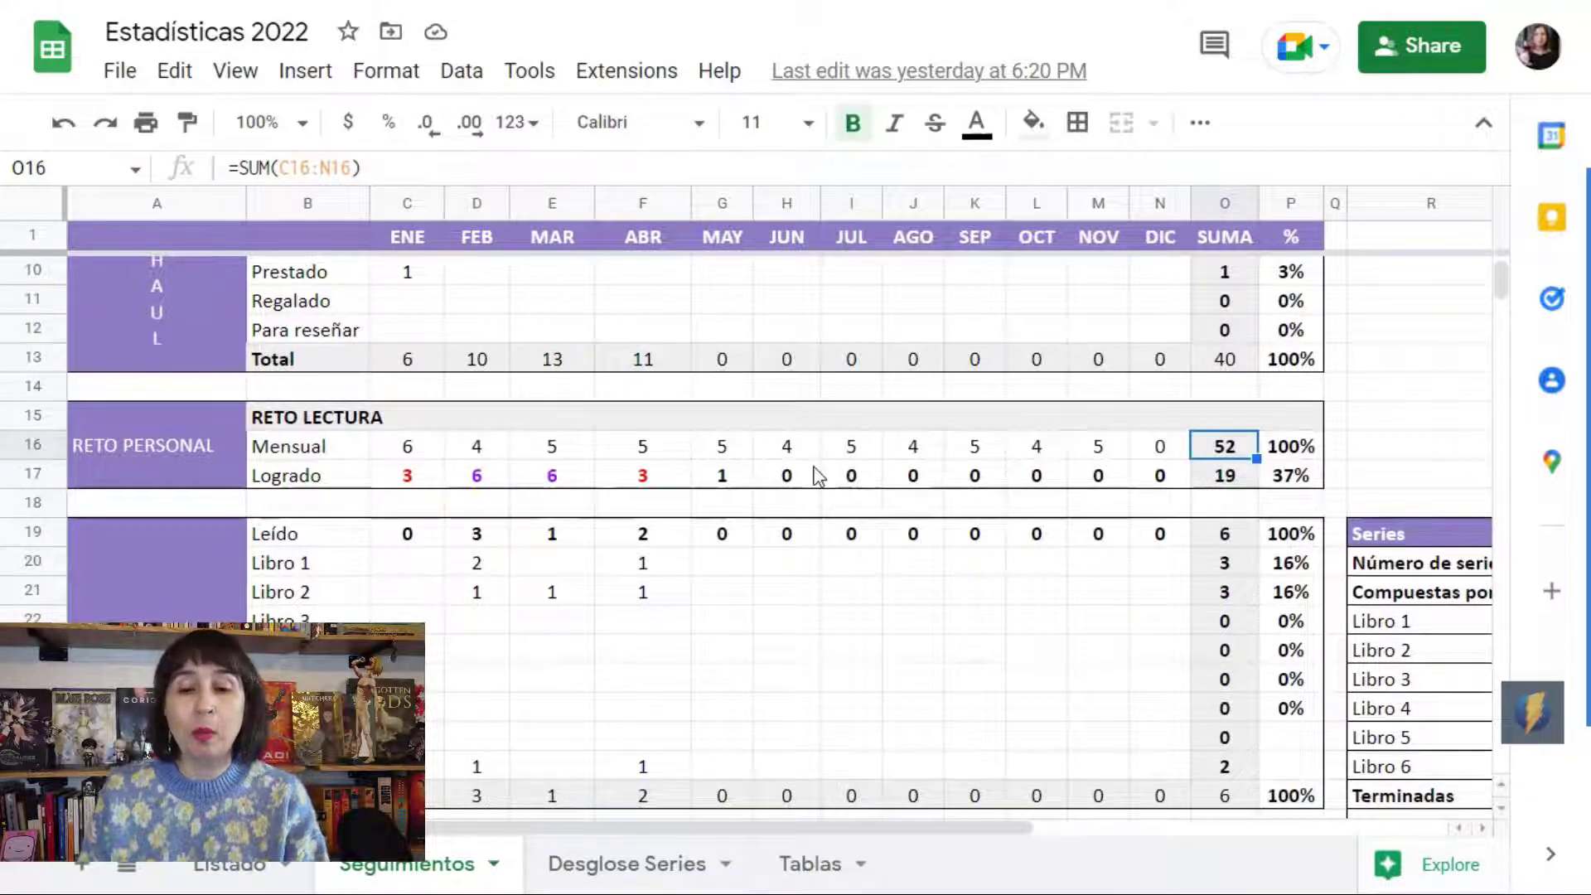
pyautogui.click(1156, 456)
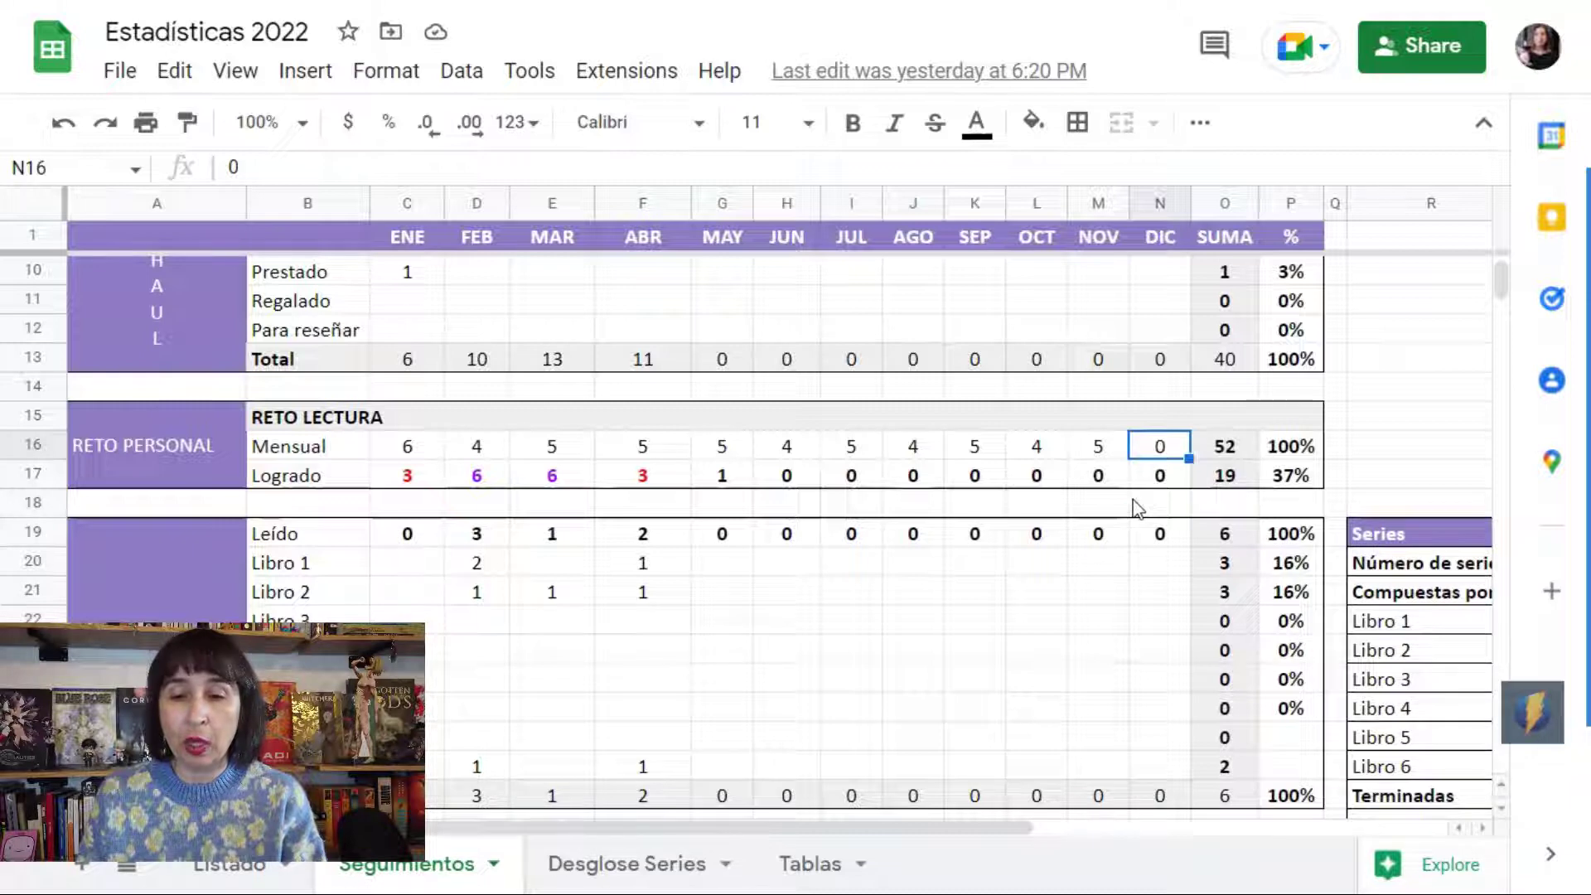
pyautogui.scroll(-1, 1138, 508)
pyautogui.scroll(-1, 1138, 508)
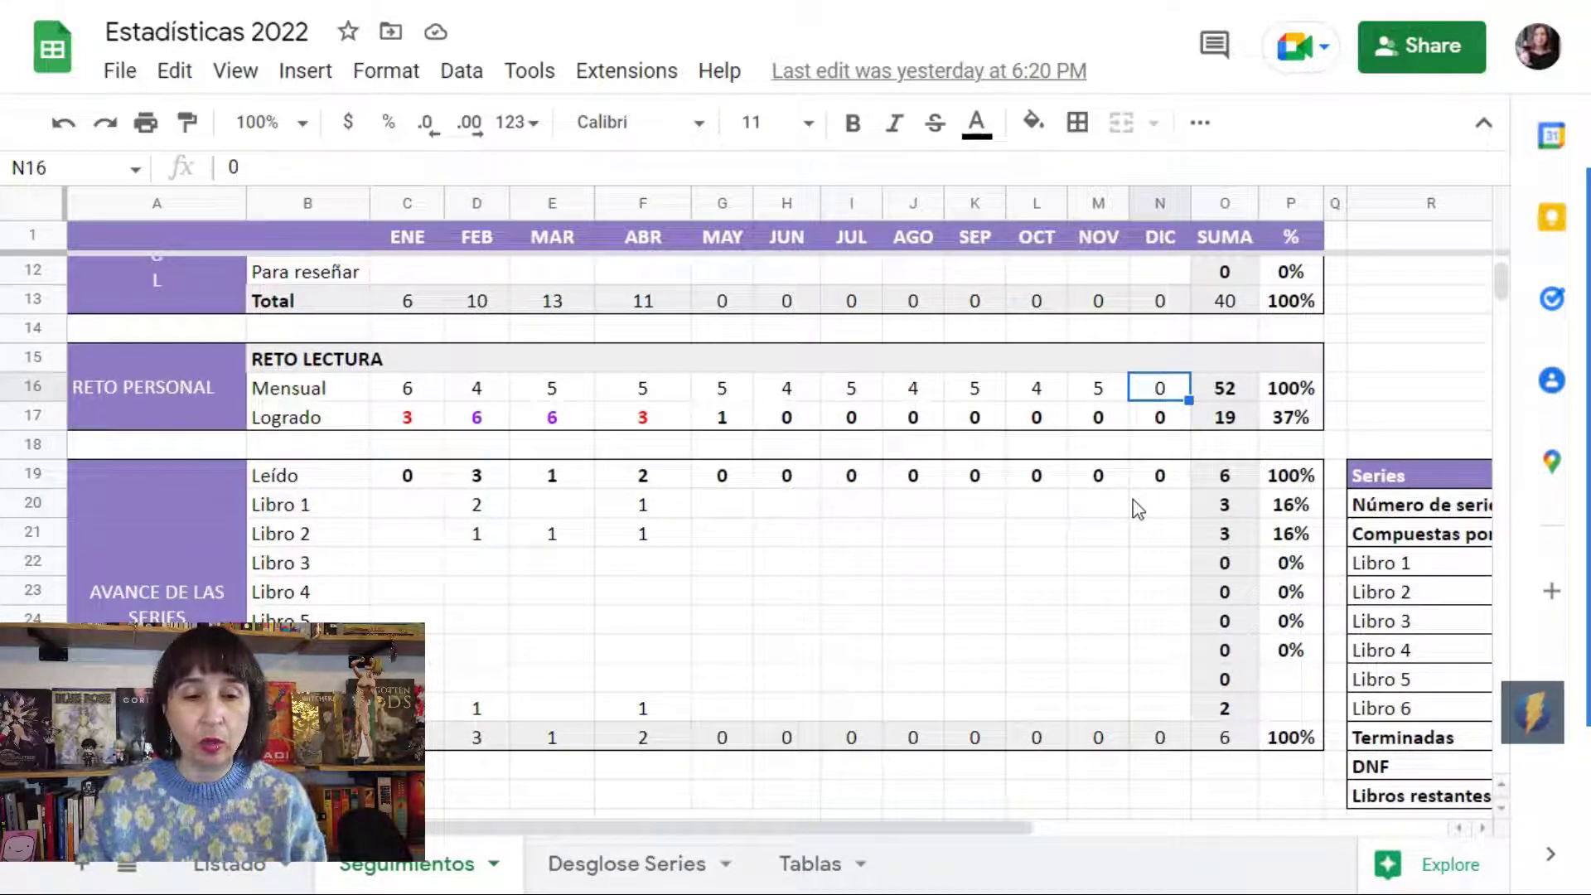
pyautogui.moveTo(425, 390); pyautogui.dragTo(657, 402)
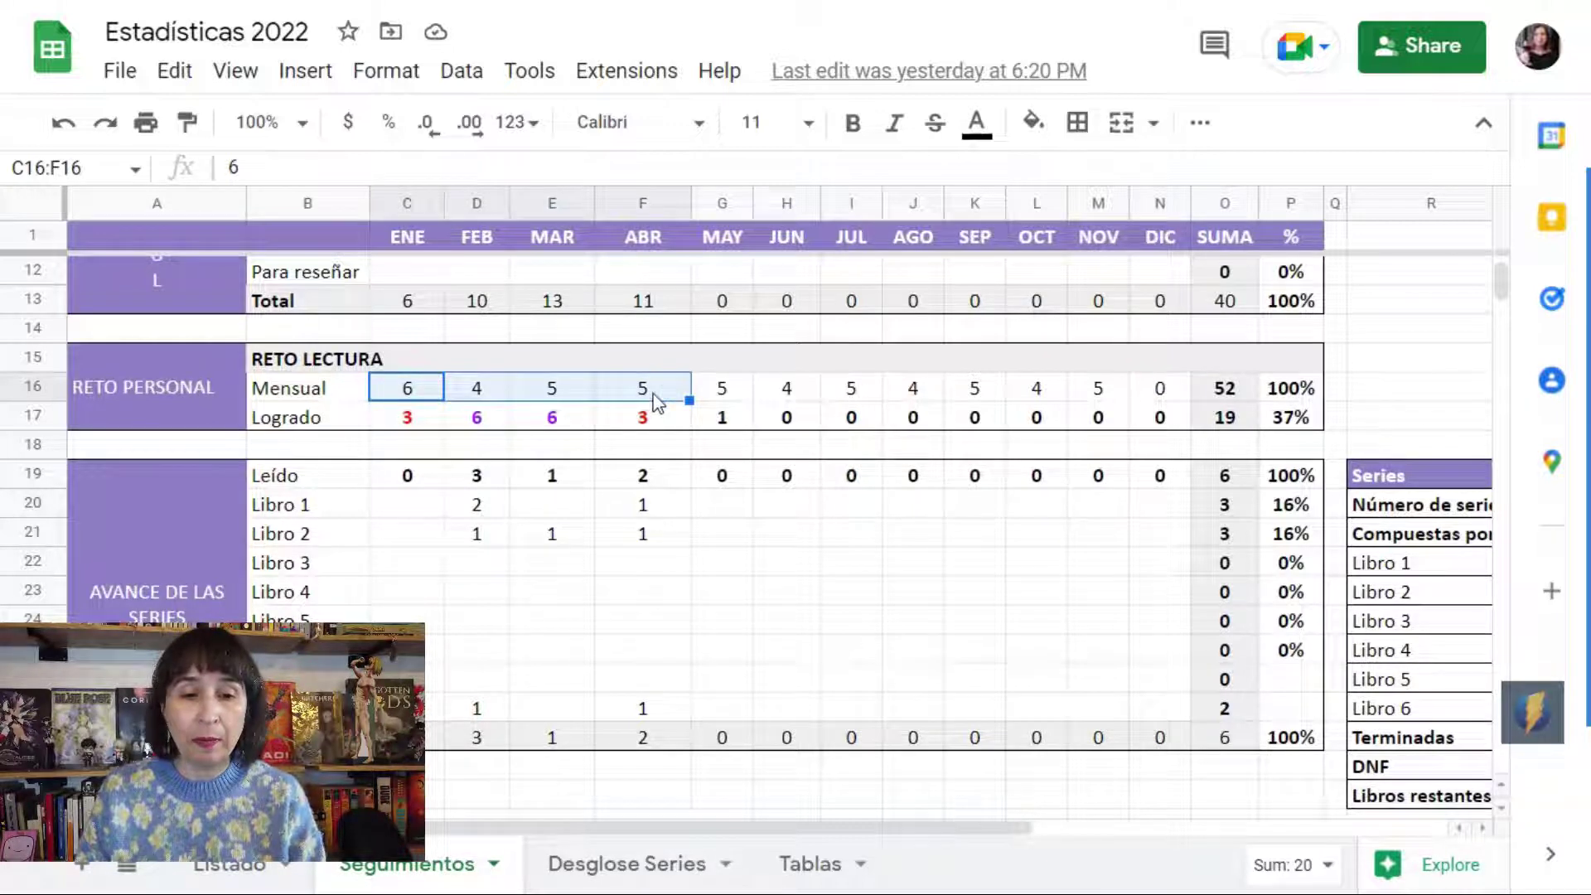
pyautogui.moveTo(424, 419); pyautogui.dragTo(640, 425)
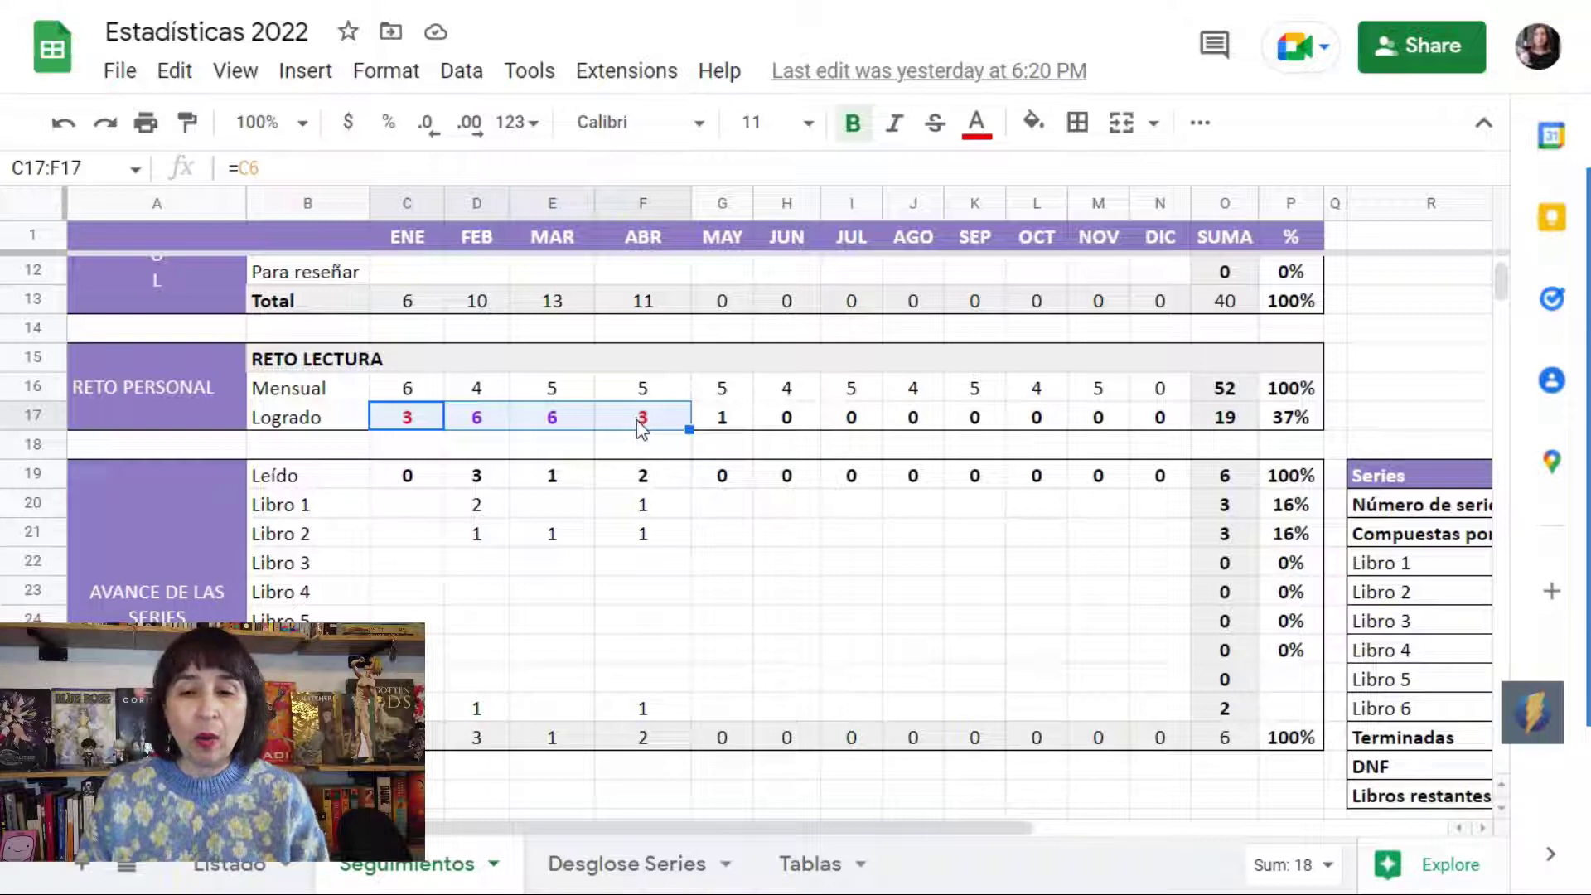
# Examine the AVANCE DE LAS SERIES block and the Libro 1 and Libro 2 counts in the Series summary table
pyautogui.scroll(-2, 638, 565)
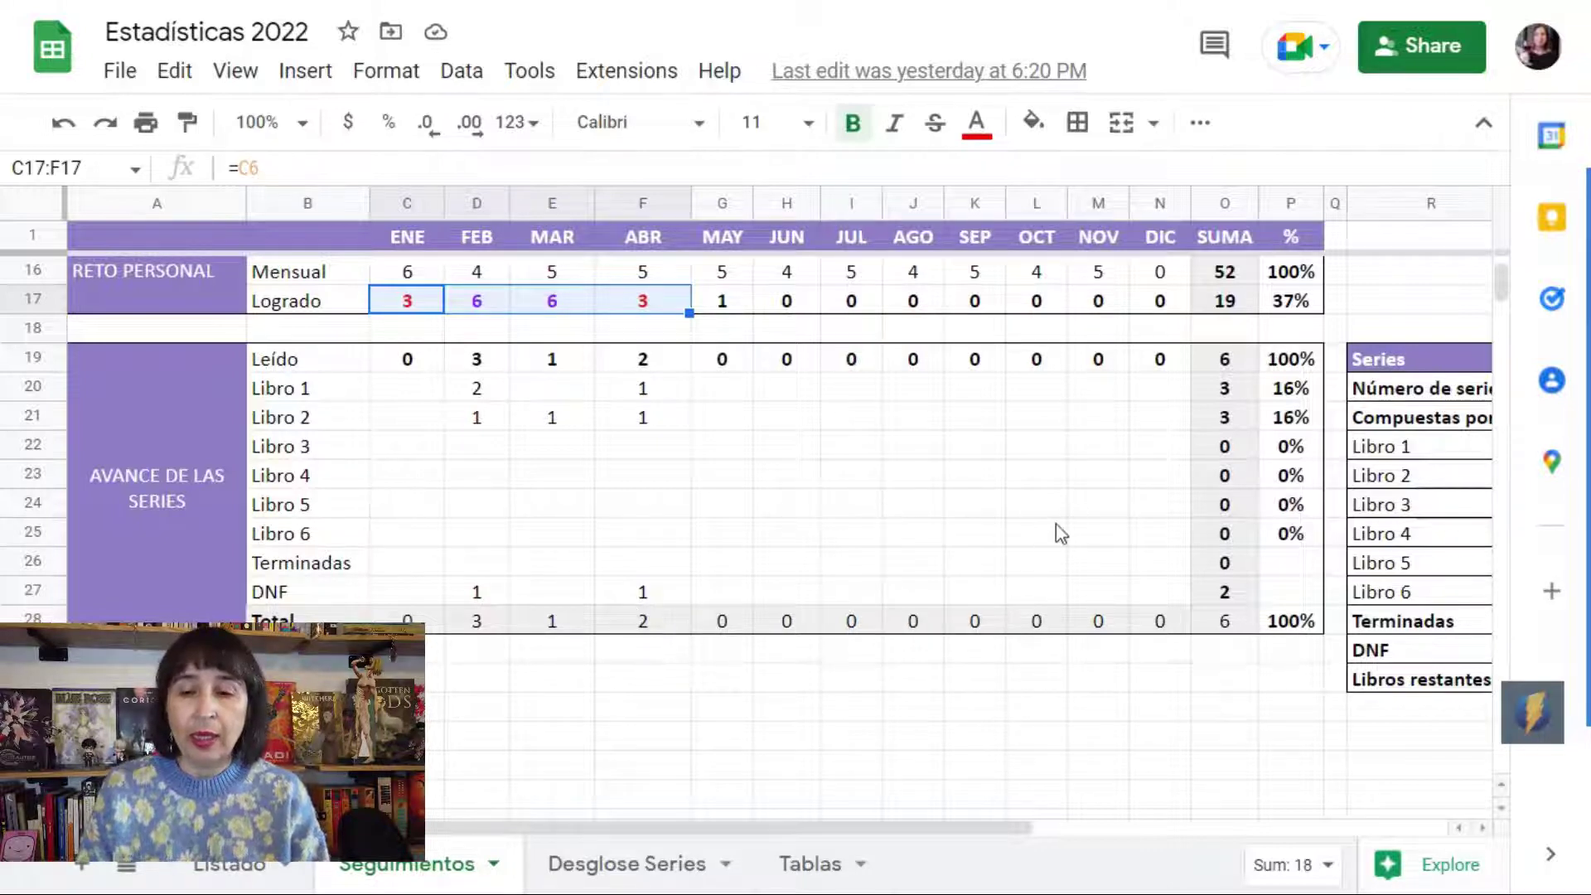
pyautogui.hscroll(5, 1057, 527)
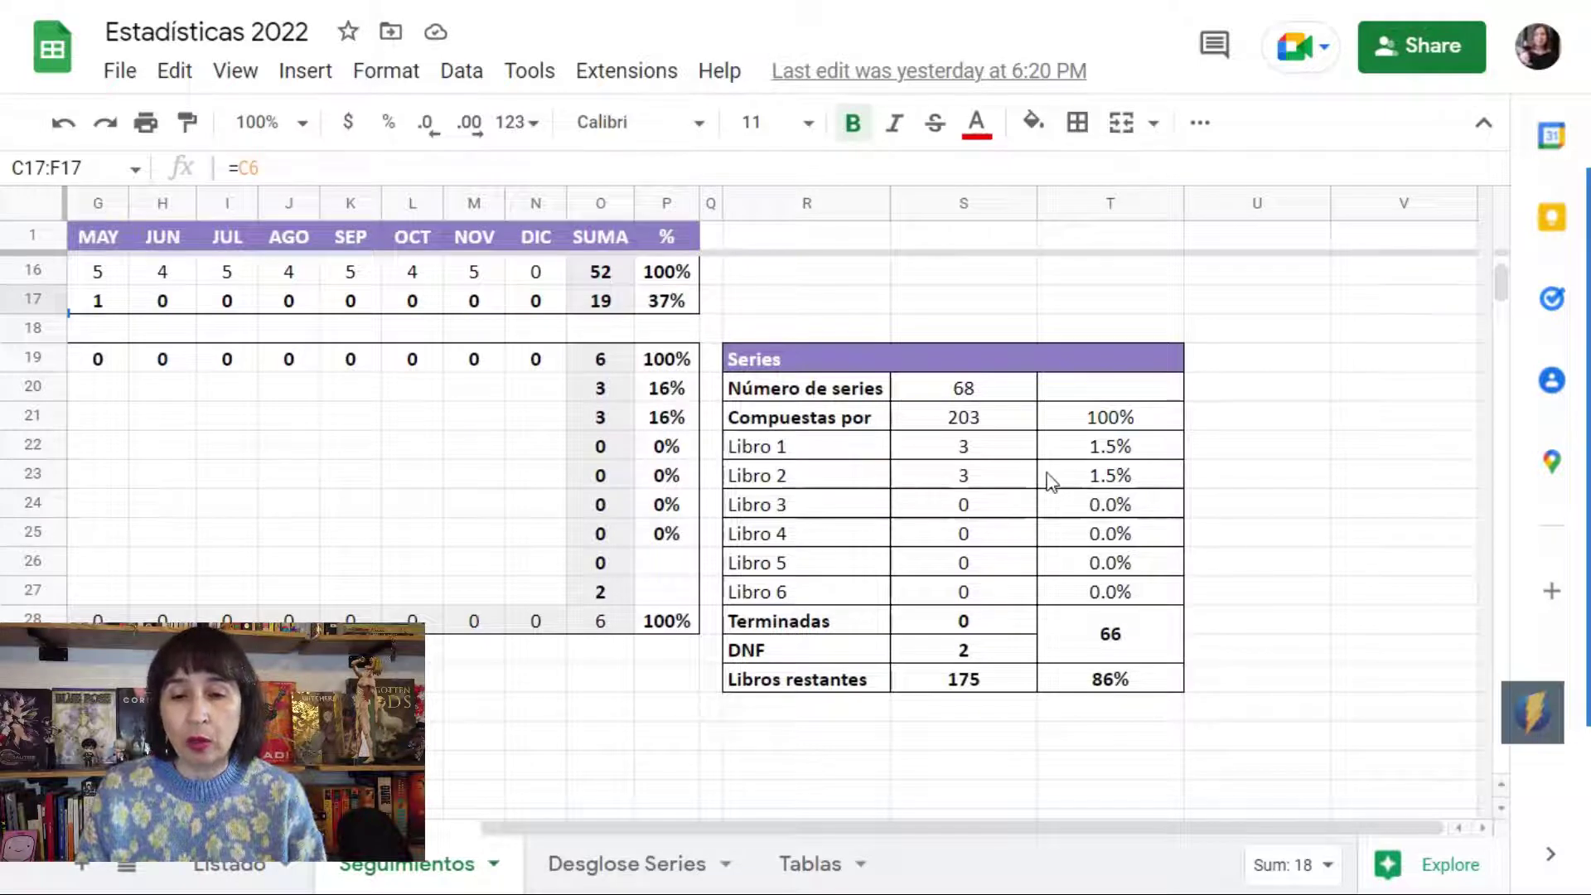
pyautogui.click(983, 449)
pyautogui.click(1001, 473)
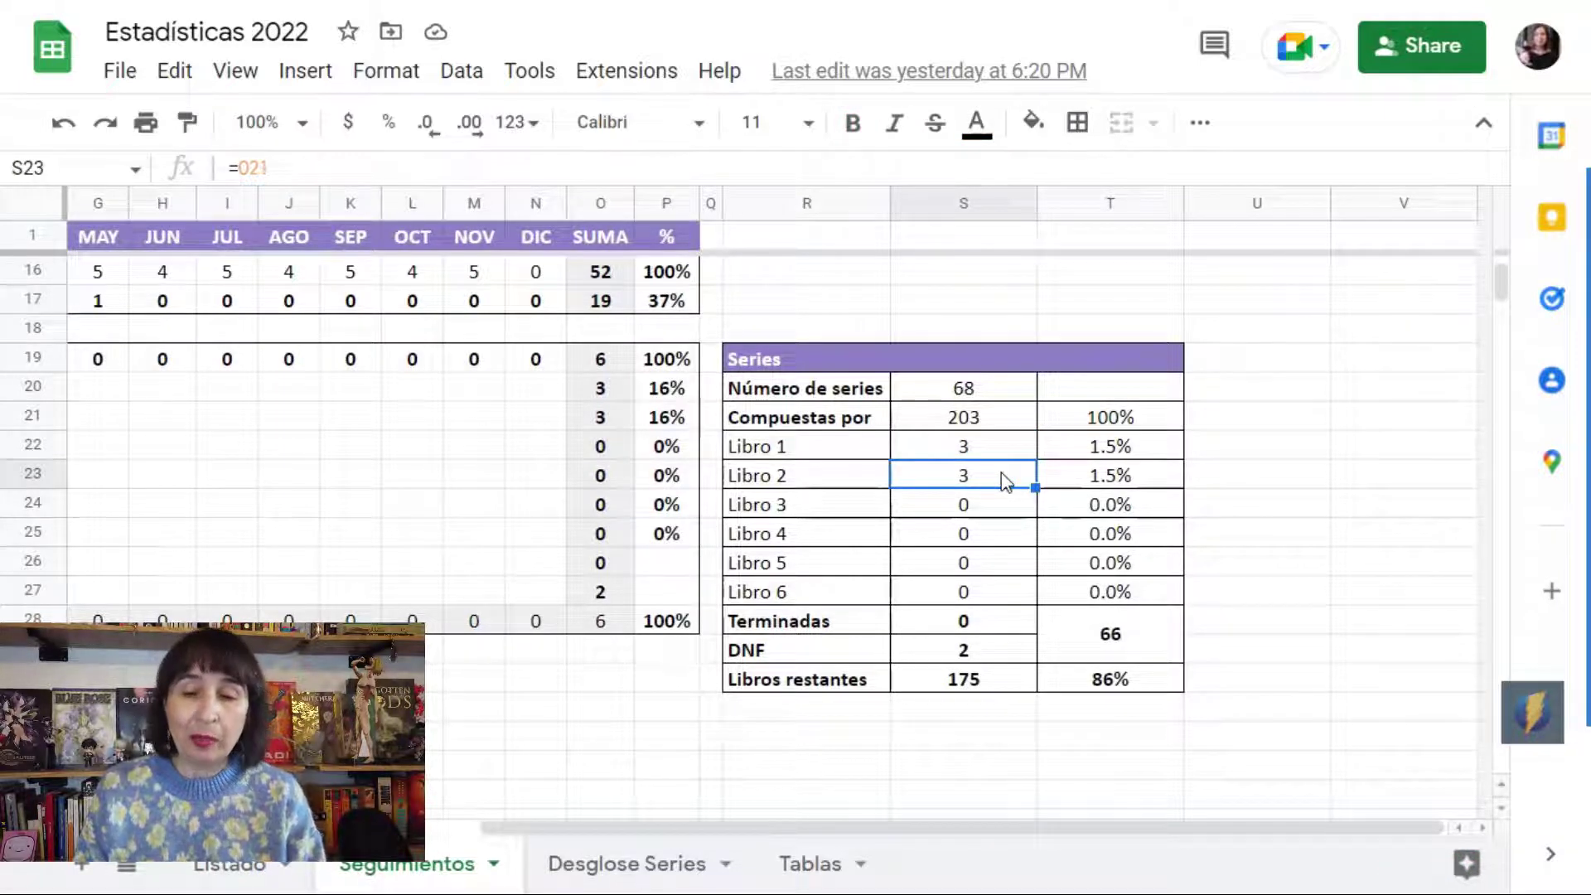
pyautogui.click(1003, 474)
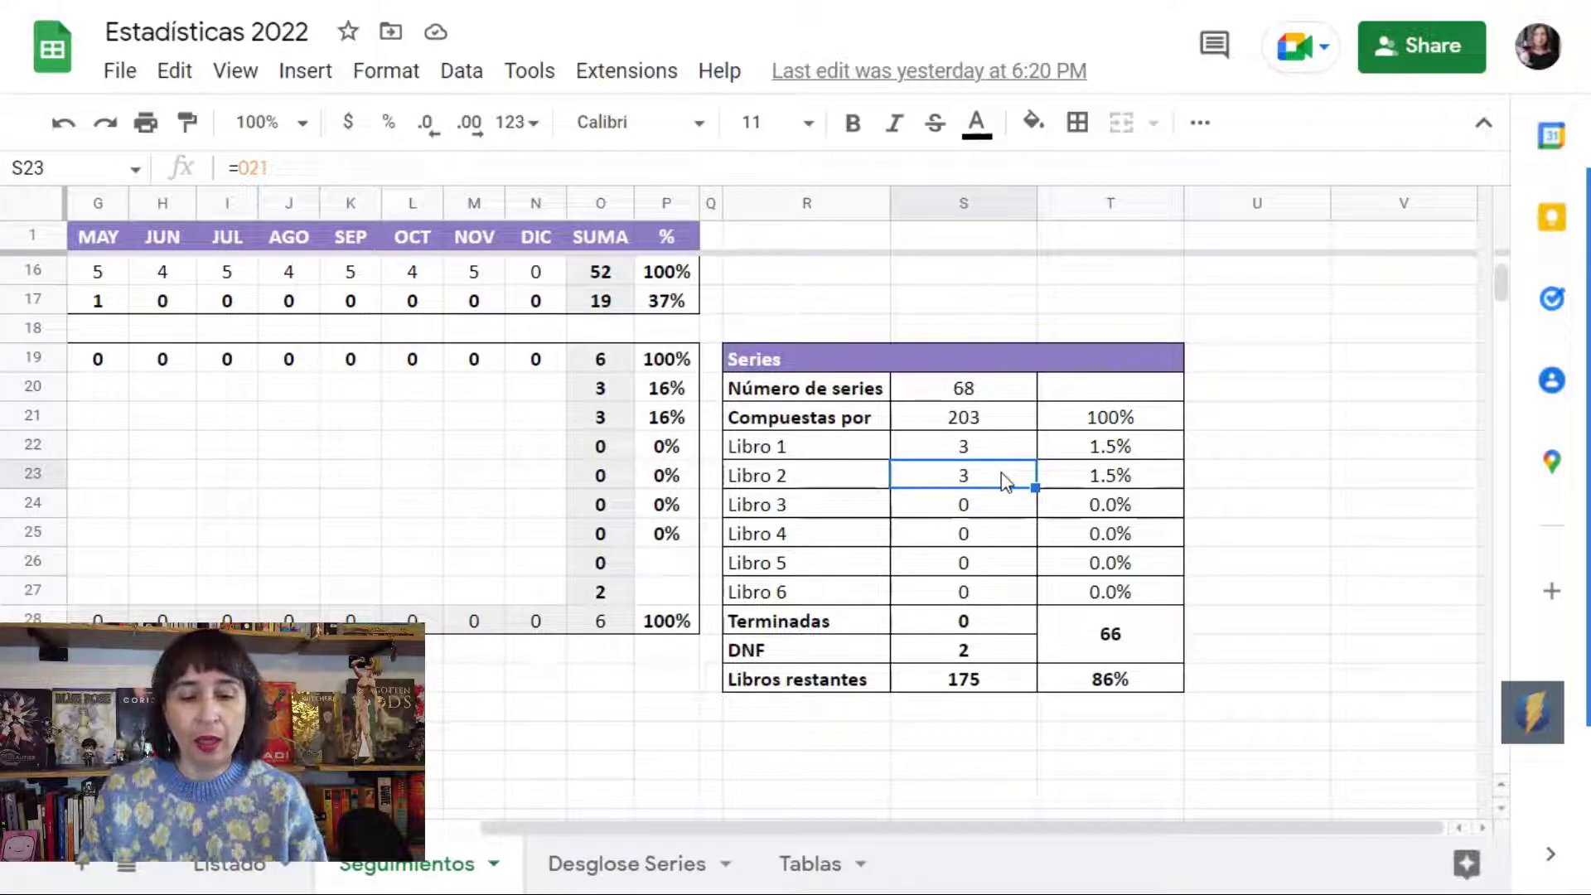
# Open the Desglose Series sheet and inspect The Kingdom of Gods, The Vela: Salvation and Find me in the colgadas group
pyautogui.click(625, 862)
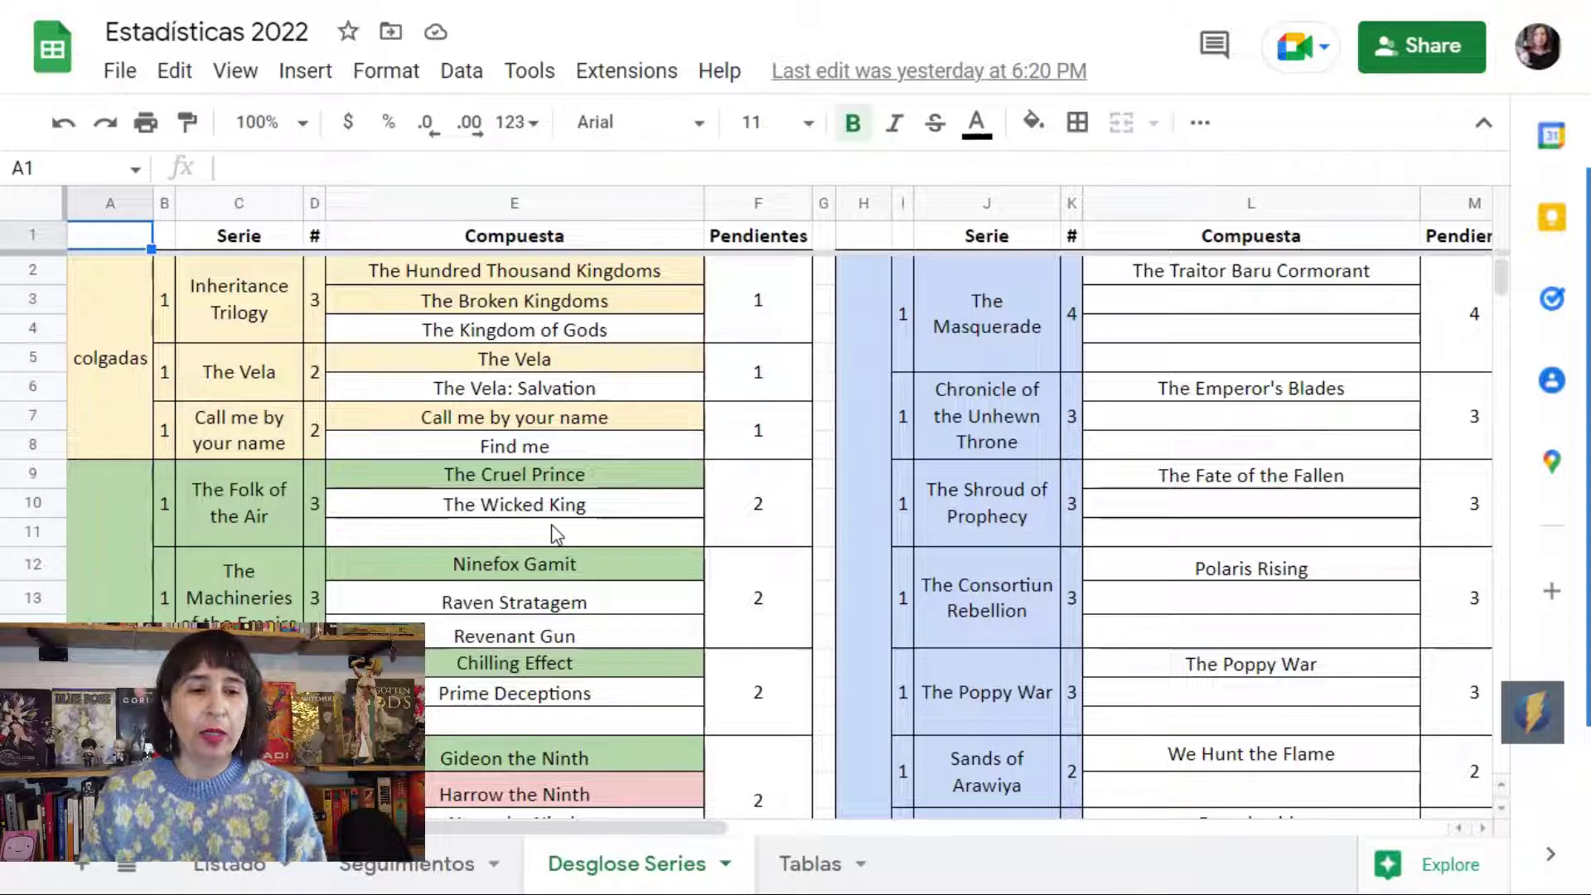
pyautogui.click(126, 397)
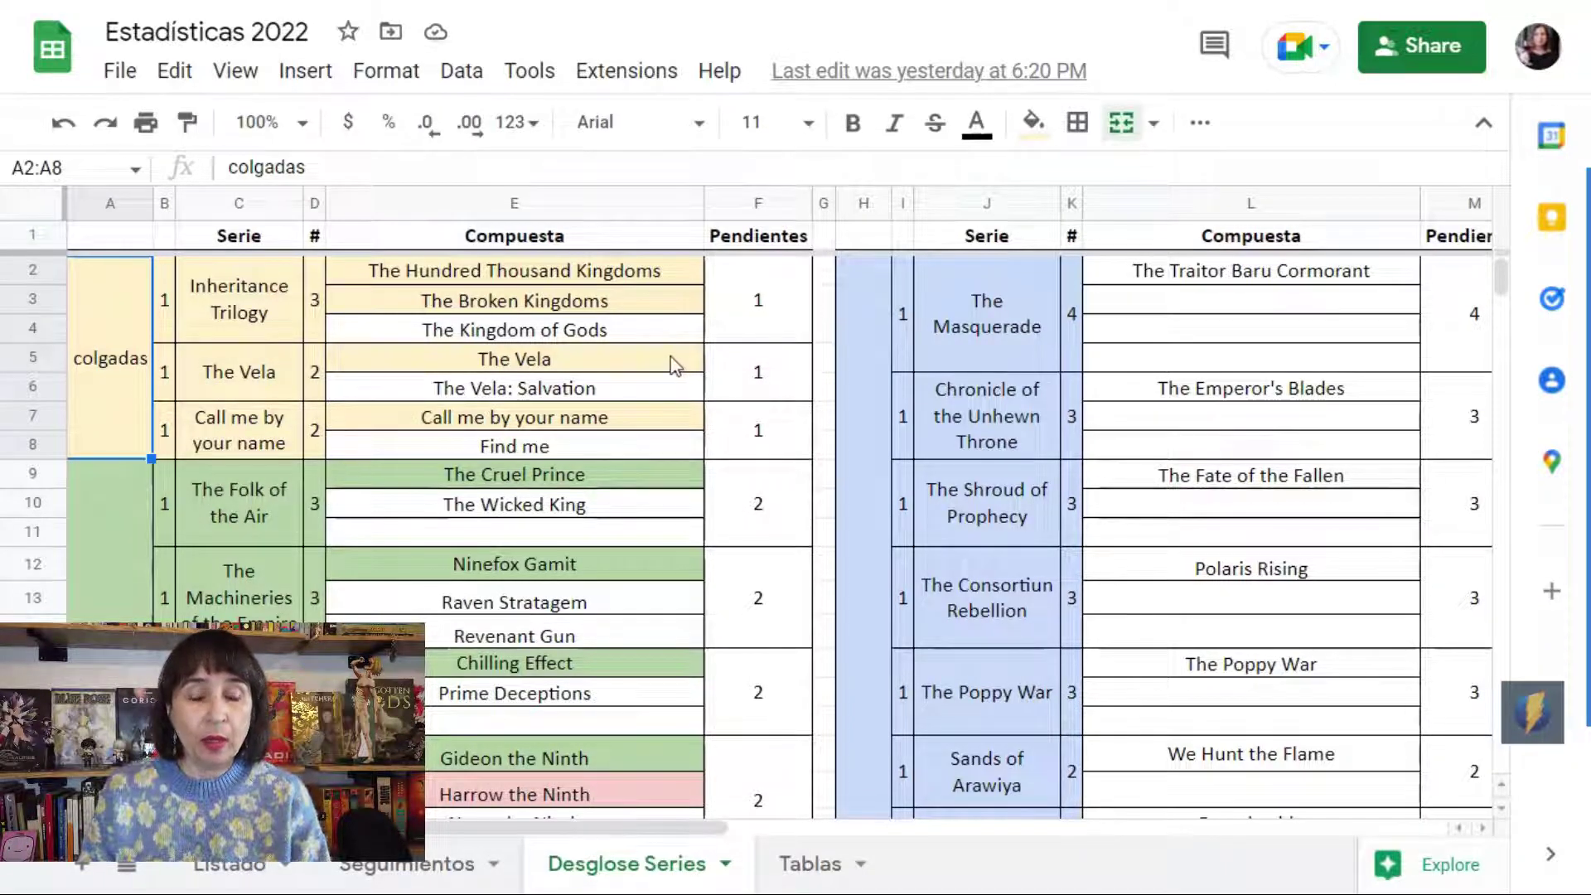
pyautogui.click(636, 331)
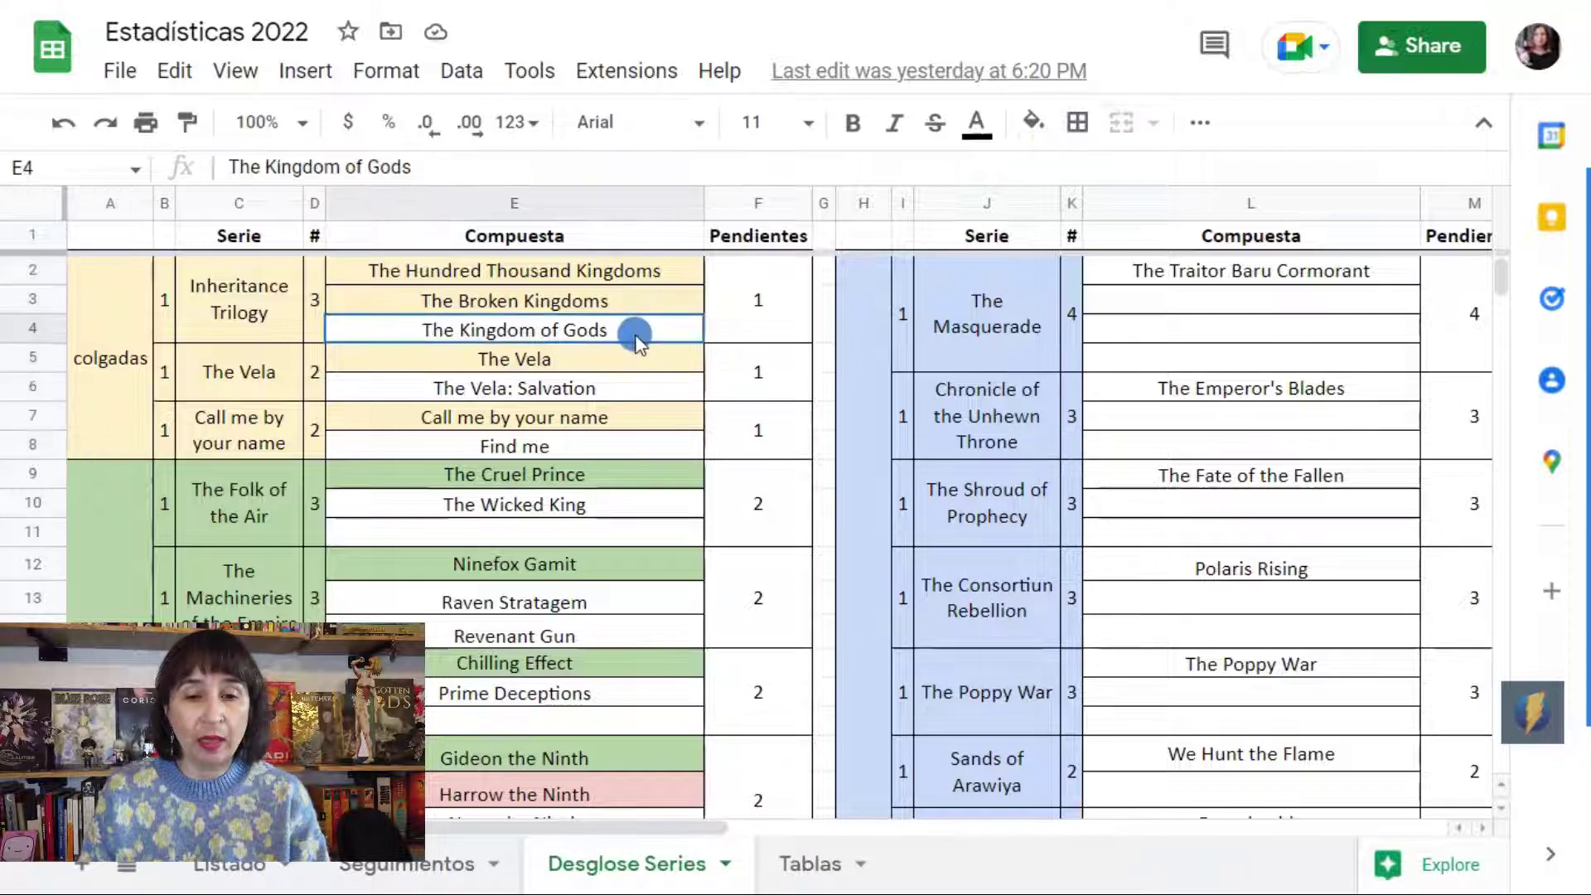
pyautogui.click(634, 387)
pyautogui.click(612, 448)
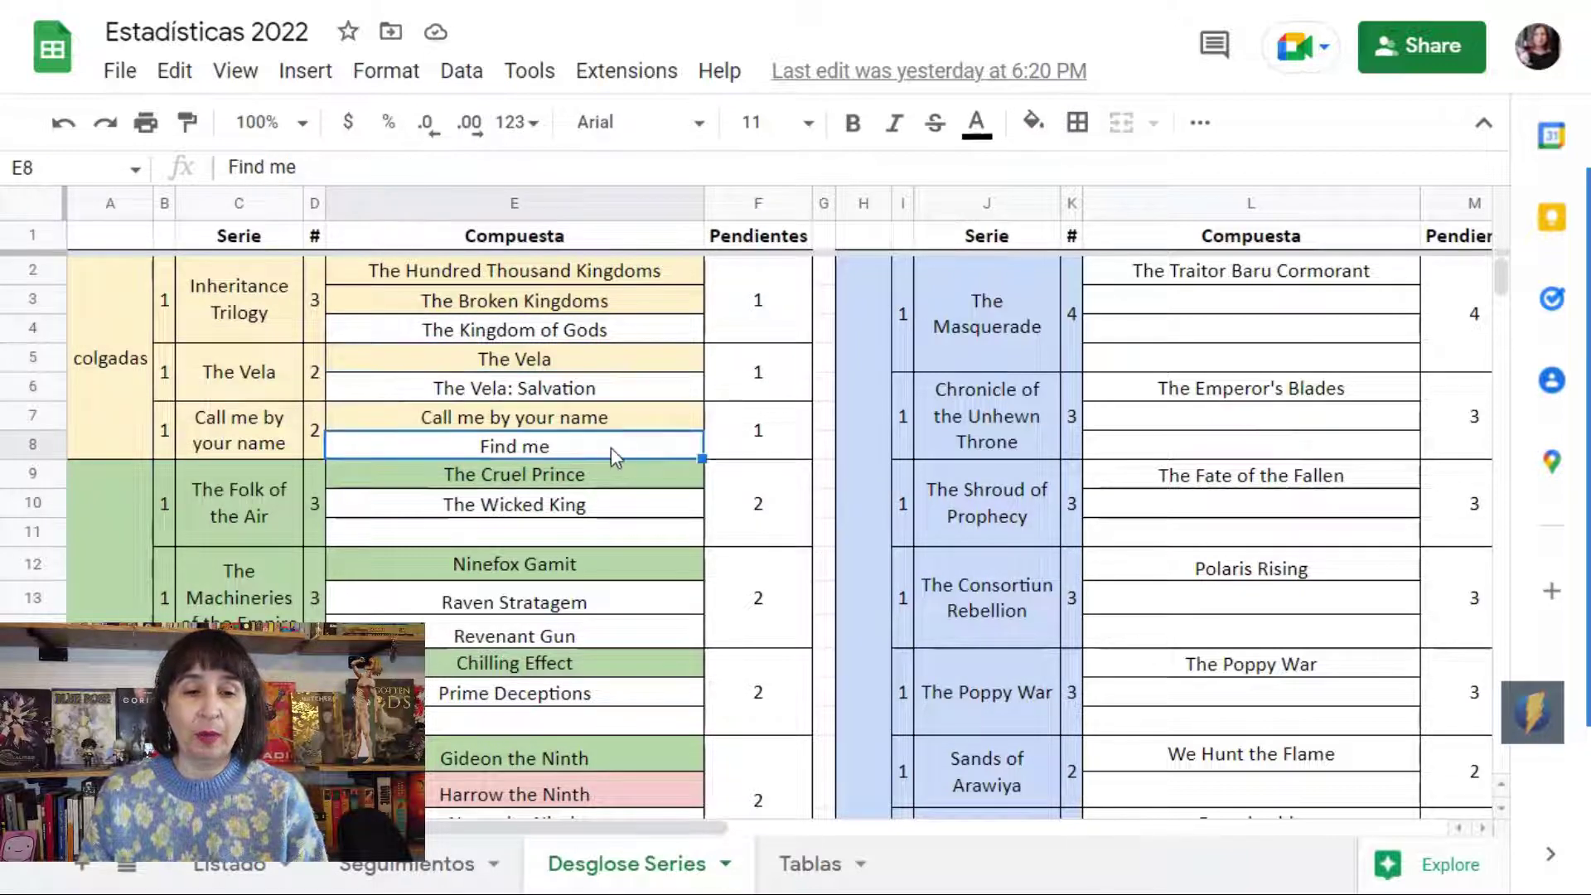
# Examine the 2019 group's series counters, the blank The Folk of the Air title cell and the three The Machineries of the Empire books
pyautogui.scroll(-2, 610, 448)
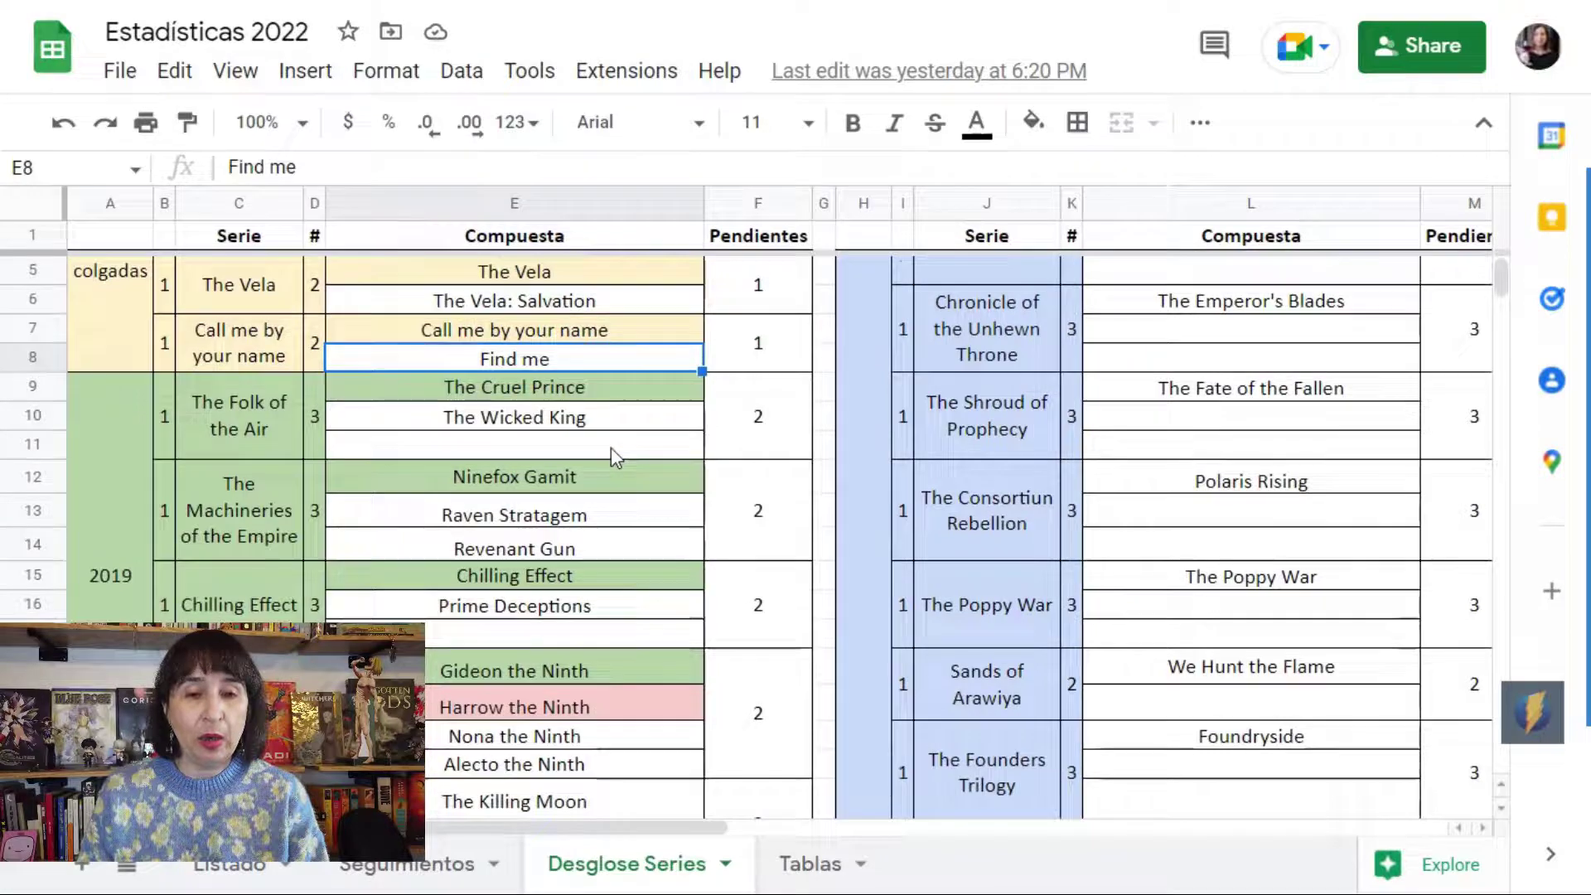
pyautogui.scroll(-2, 610, 447)
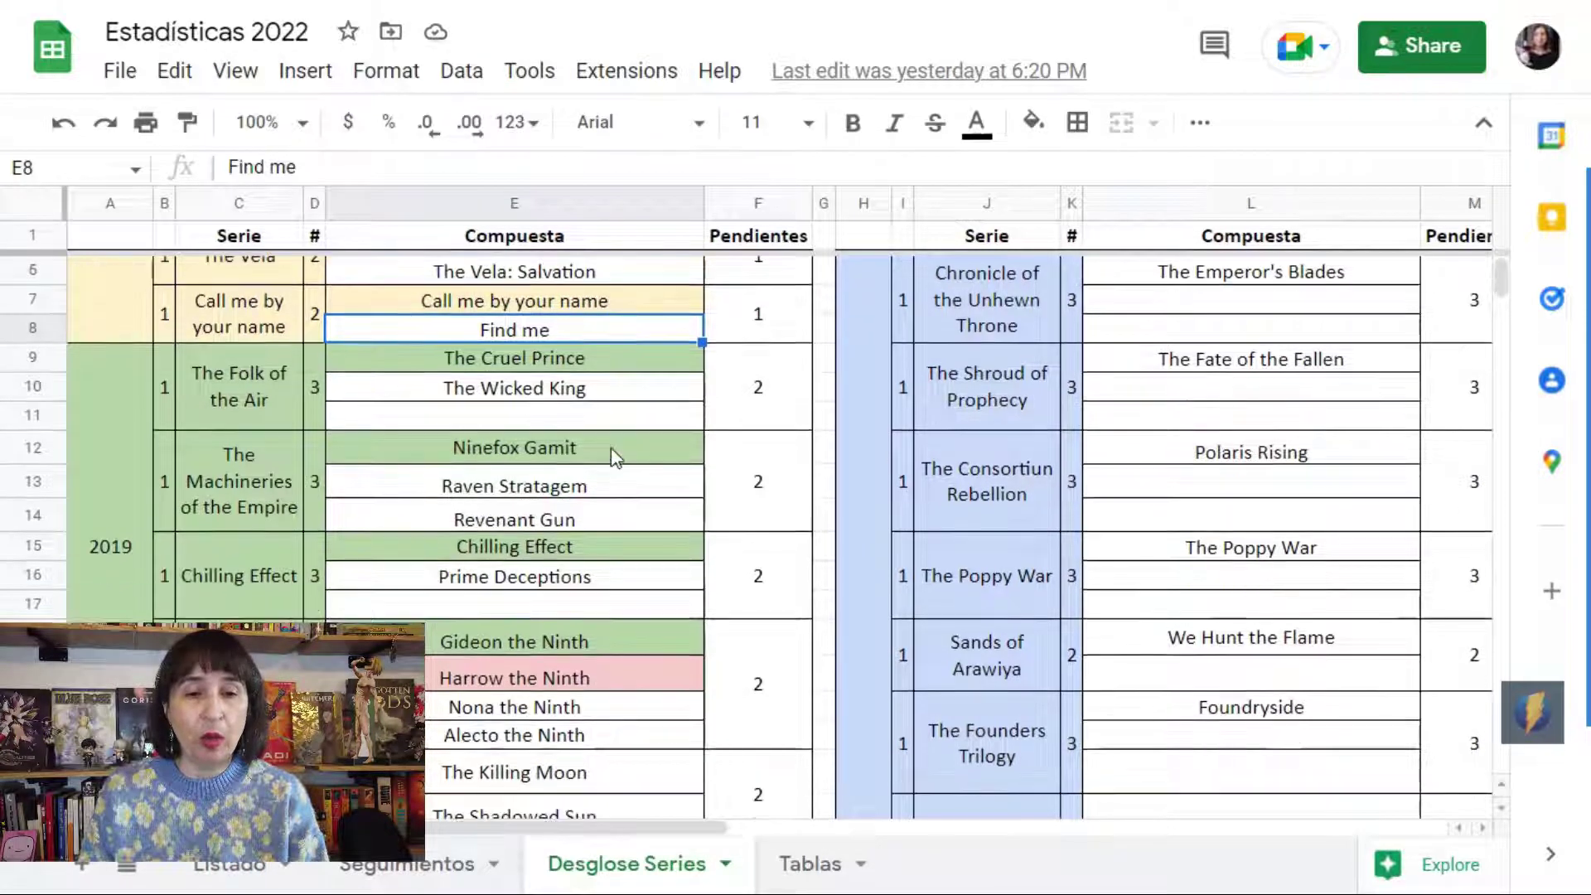
pyautogui.scroll(-1, 615, 457)
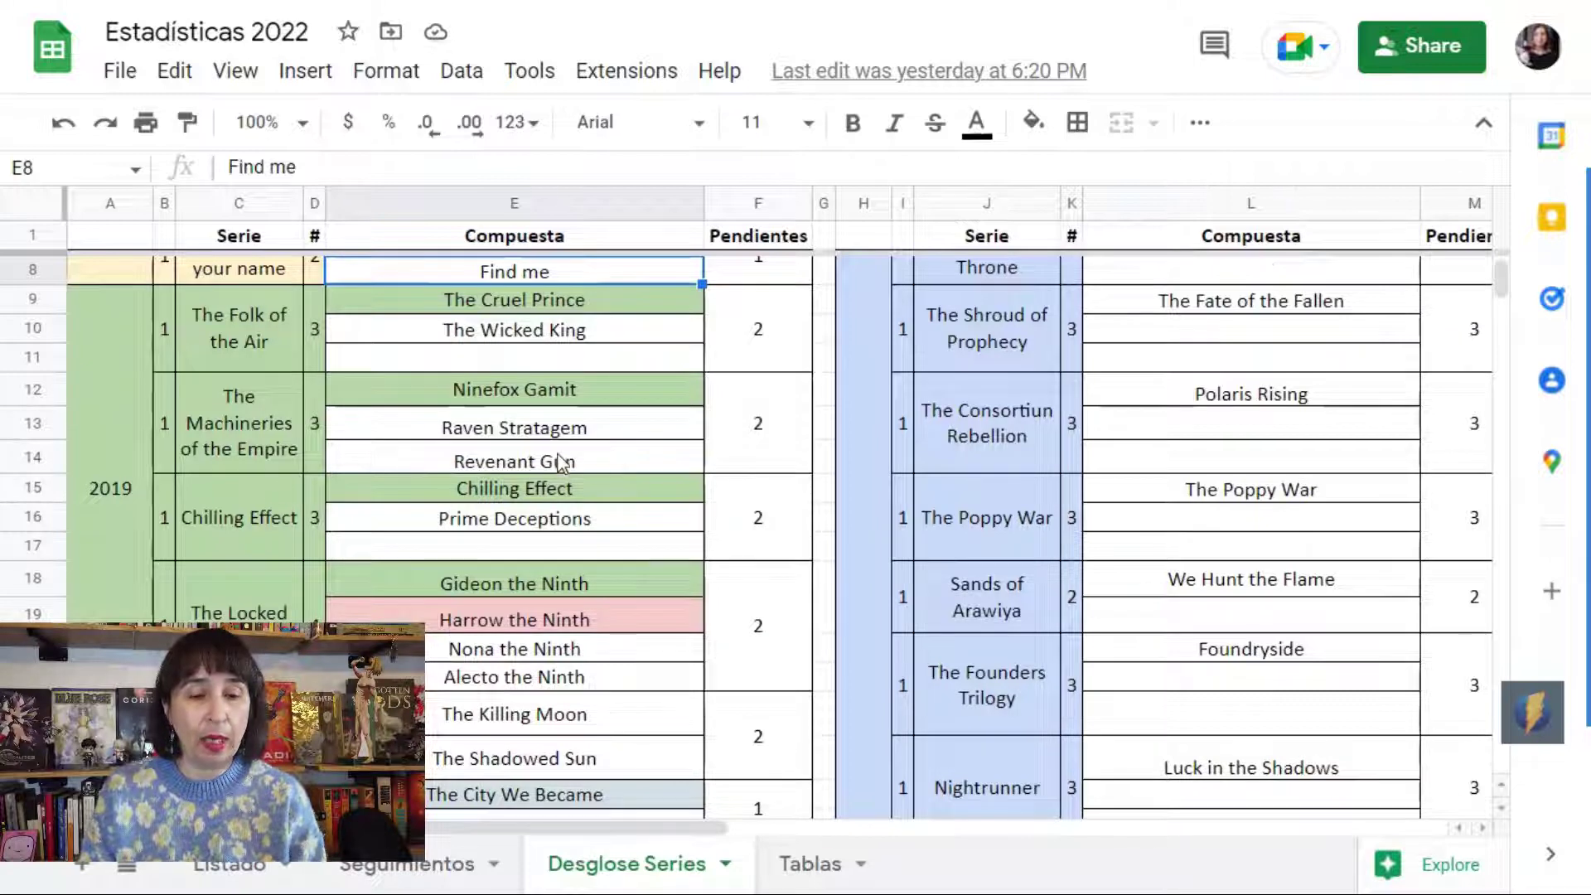
pyautogui.moveTo(161, 348); pyautogui.dragTo(158, 638)
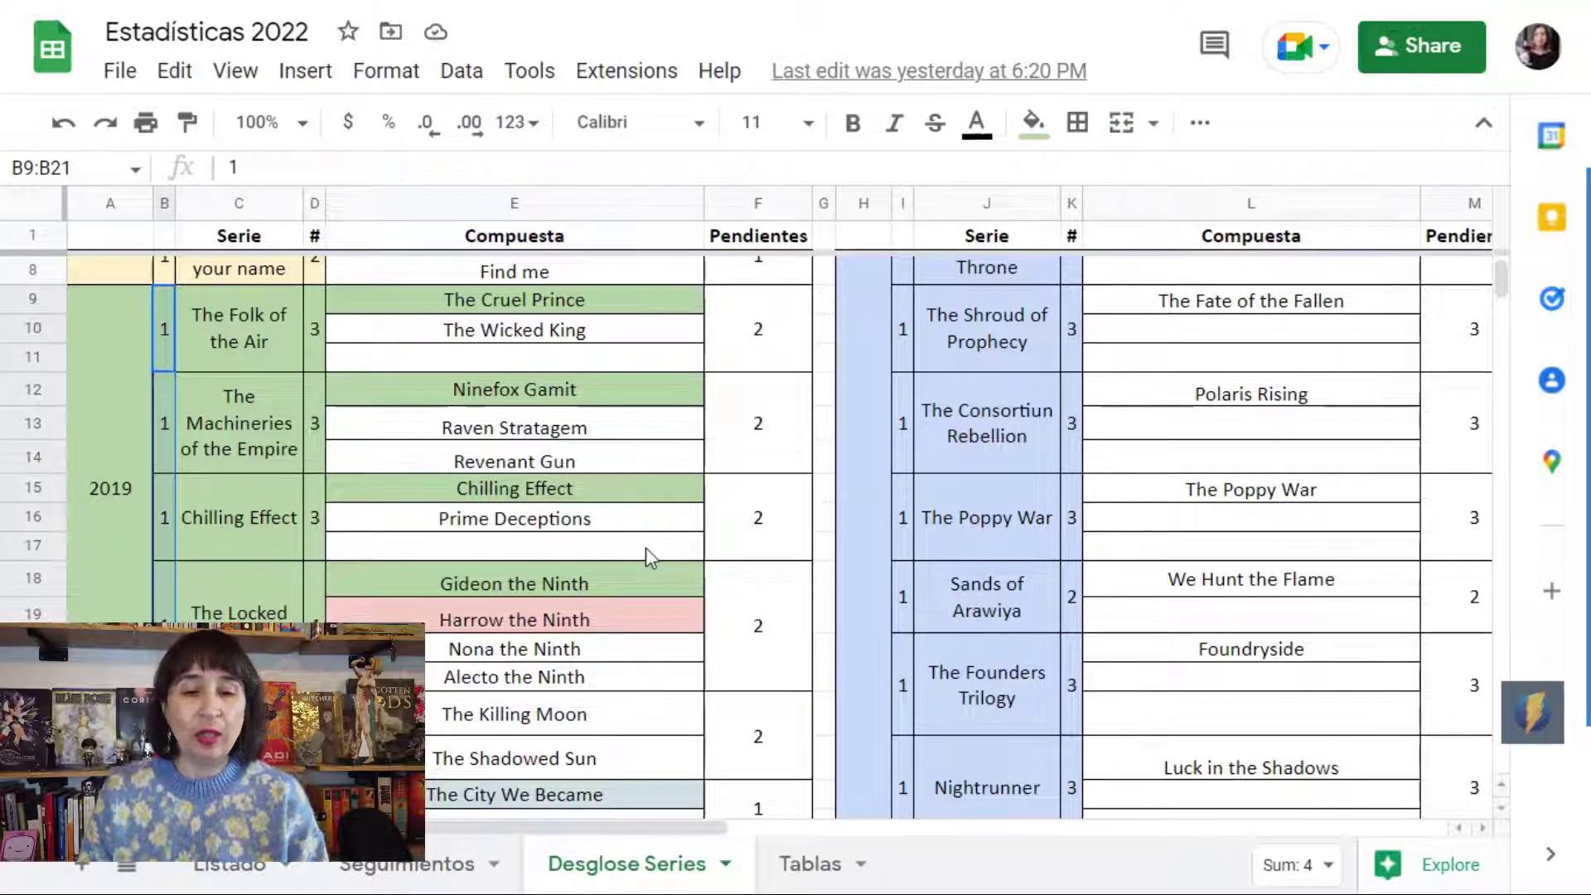
pyautogui.click(585, 361)
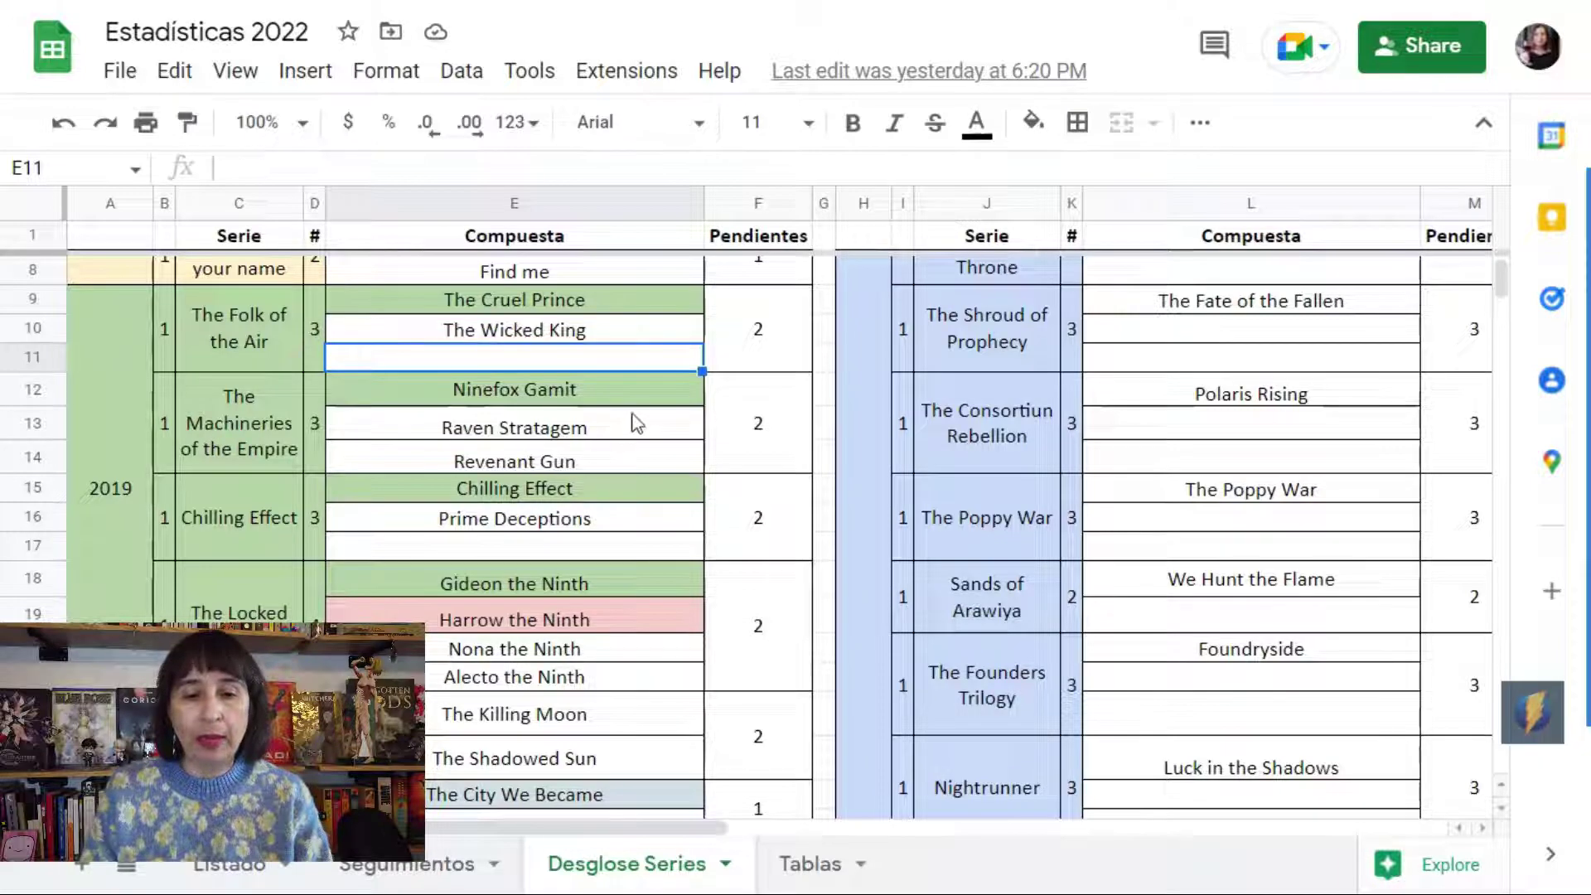
pyautogui.moveTo(639, 398); pyautogui.dragTo(634, 471)
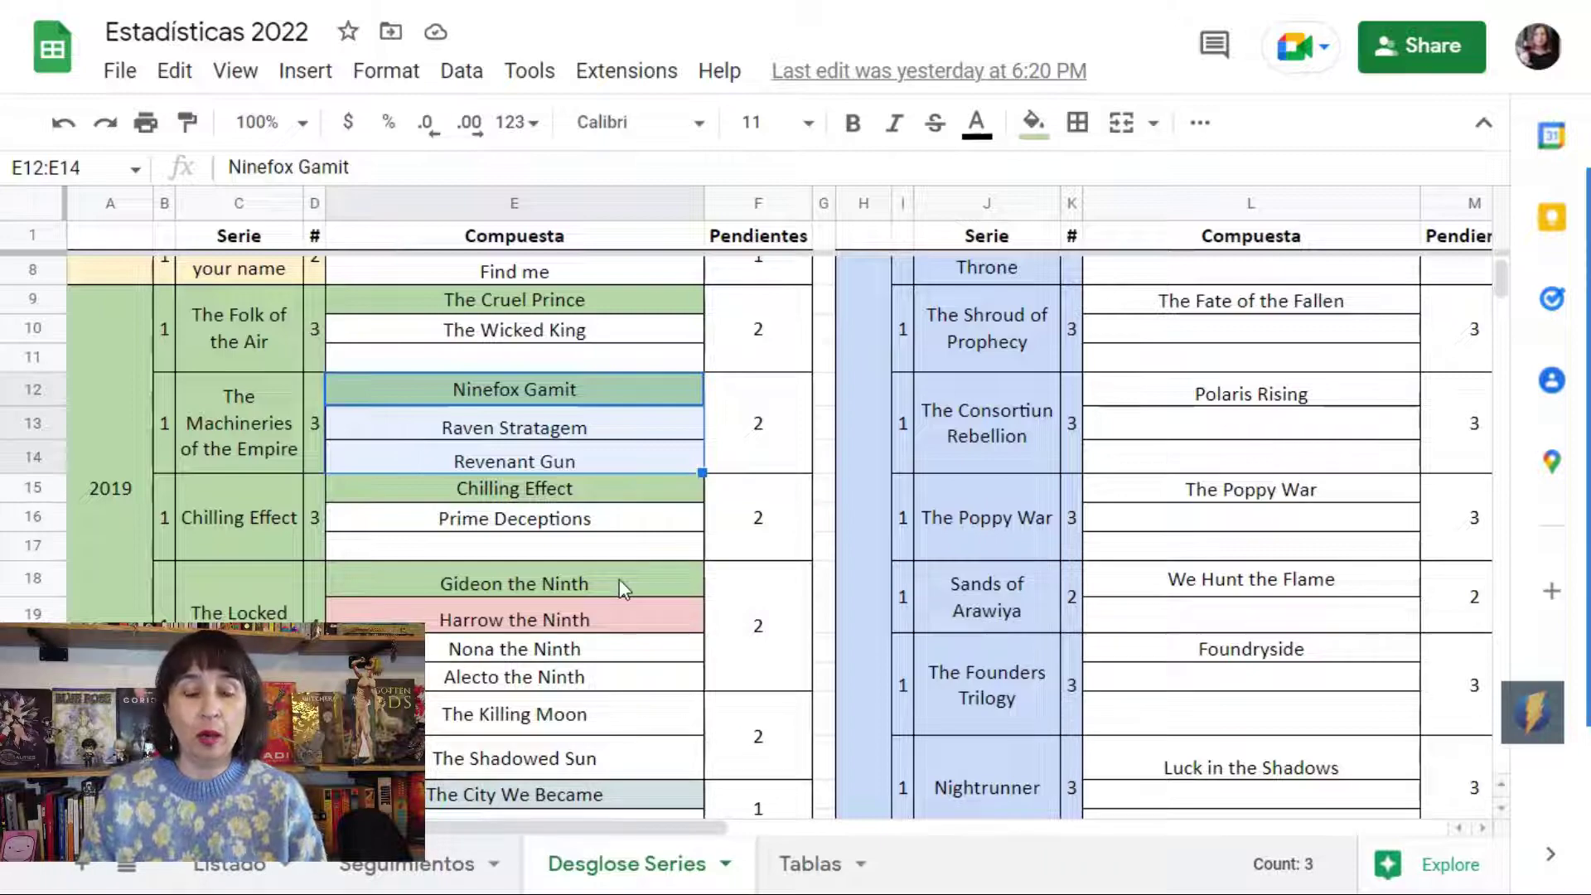
# Inspect Gideon the Ninth and Harrow the Ninth in The Locked Tomb series of the 2019 group
pyautogui.scroll(-1, 619, 578)
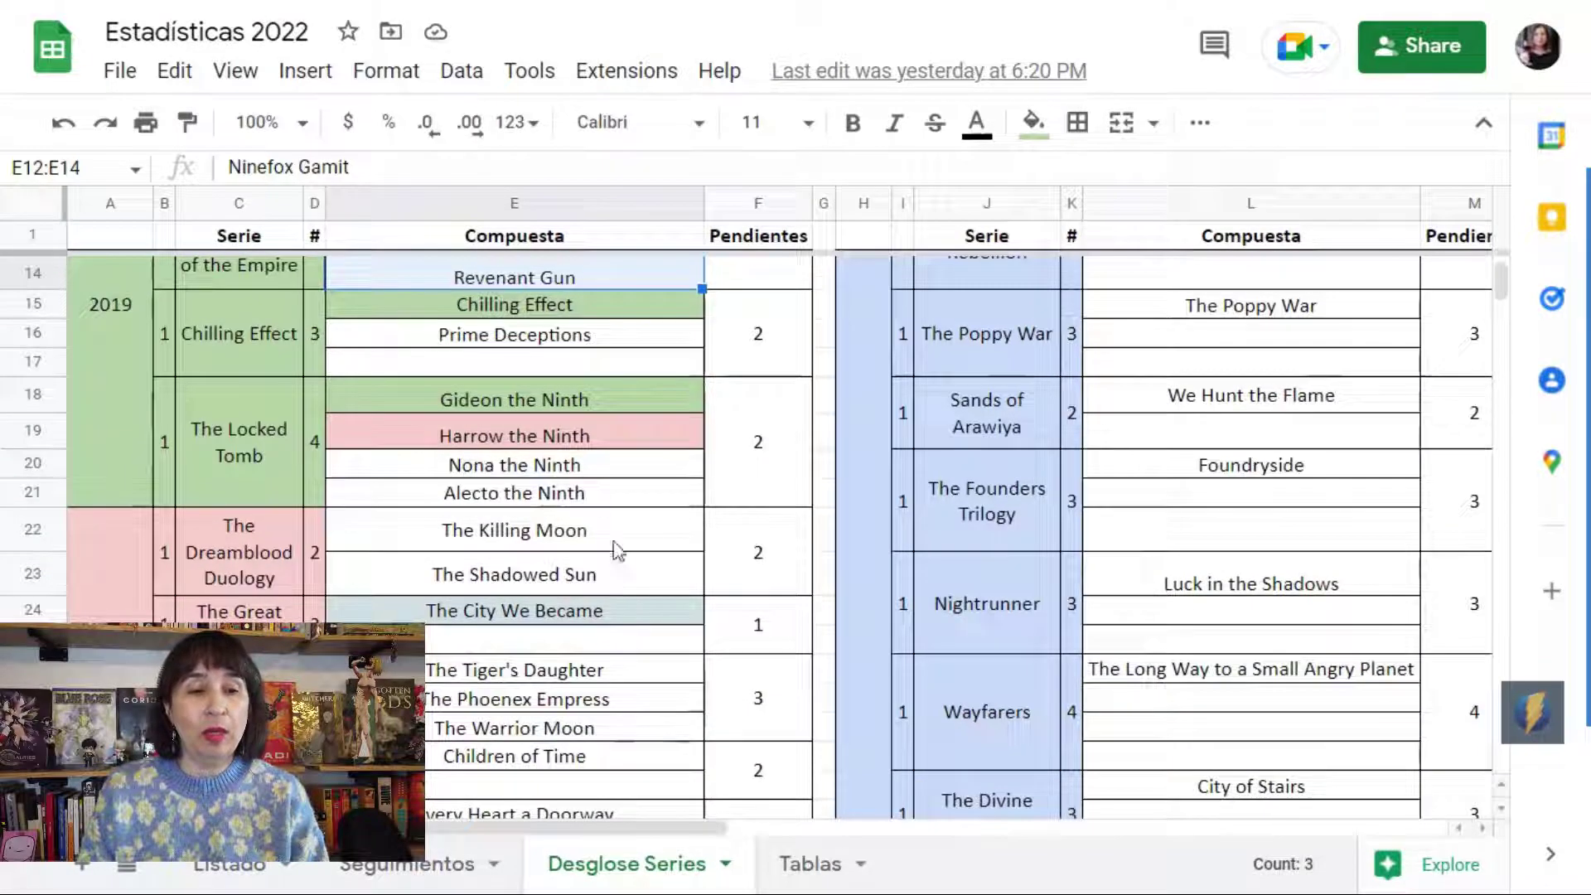
pyautogui.click(582, 436)
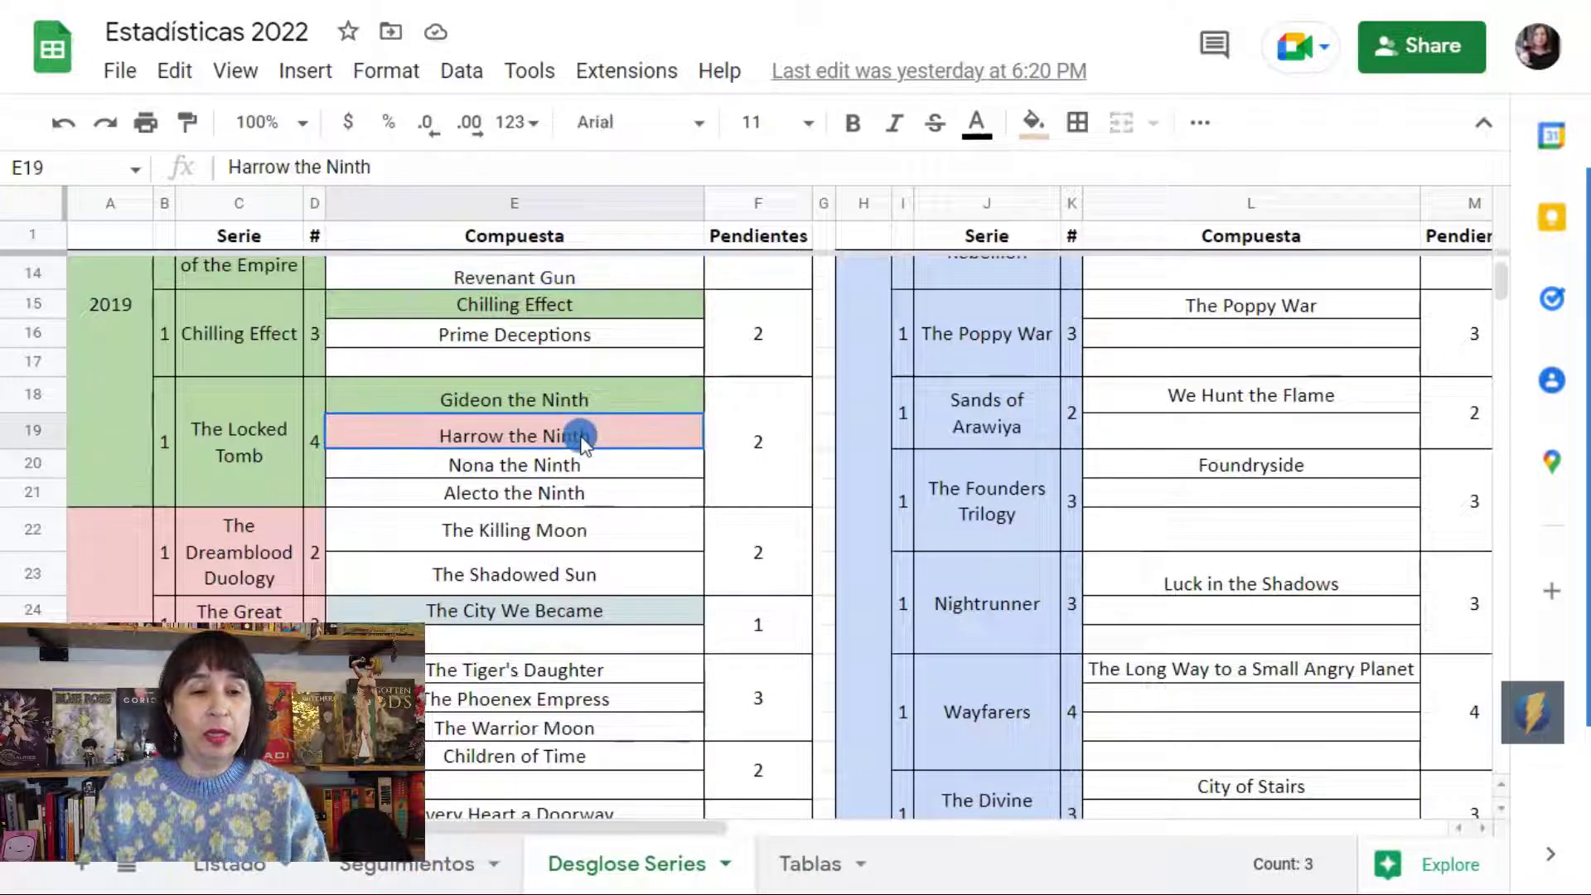
pyautogui.click(122, 396)
pyautogui.click(465, 401)
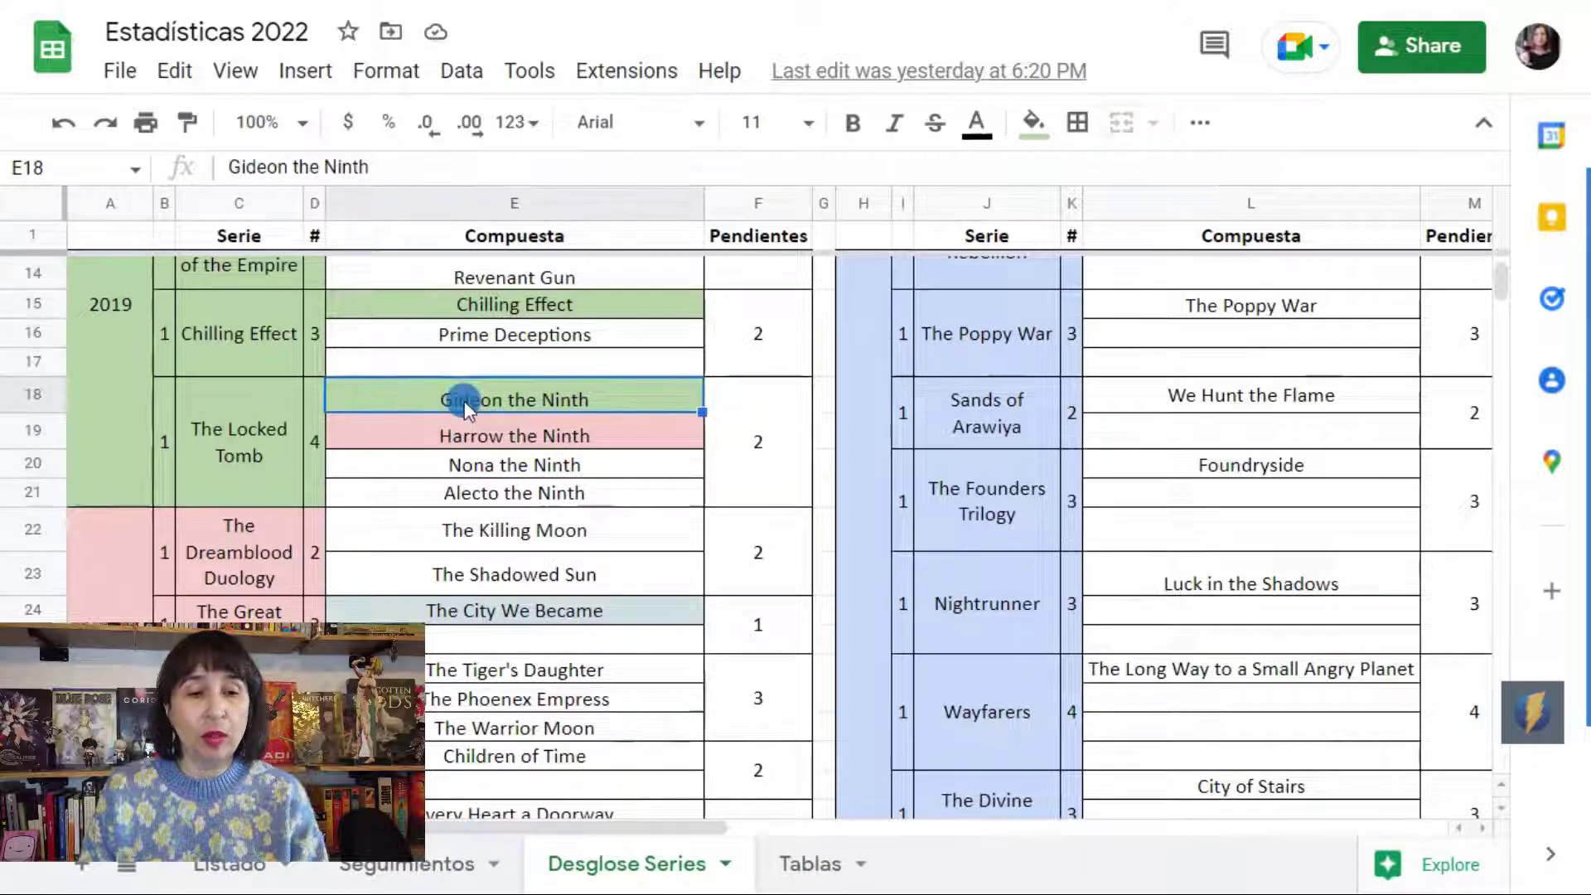
pyautogui.click(459, 445)
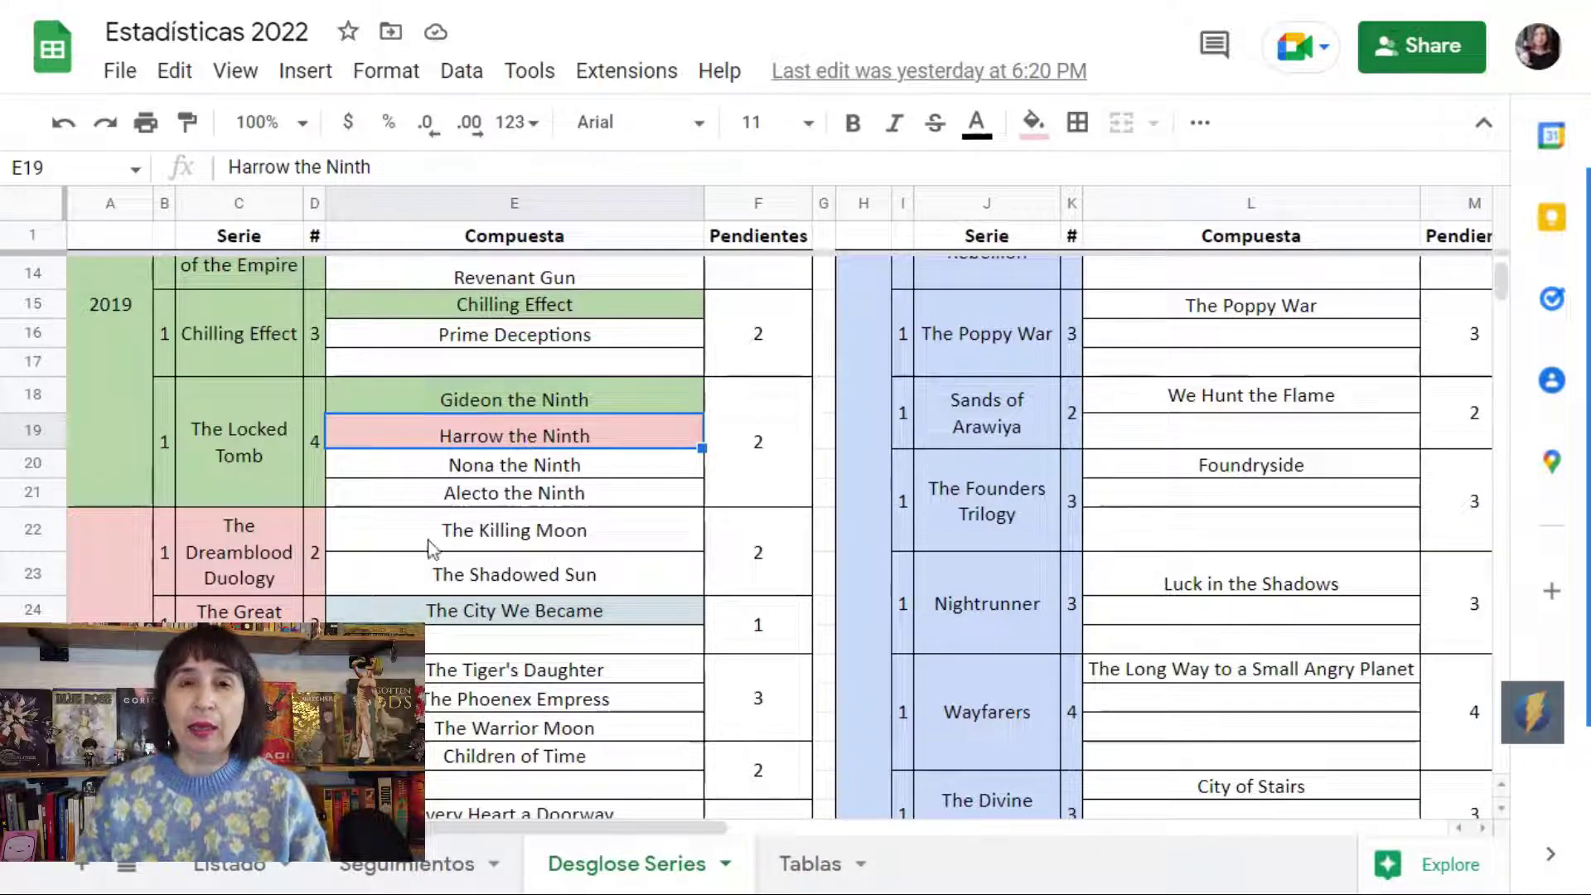
# Examine the 2020 group's year cell and its series counters in B22:B90
pyautogui.scroll(-1, 531, 584)
pyautogui.scroll(-1, 530, 590)
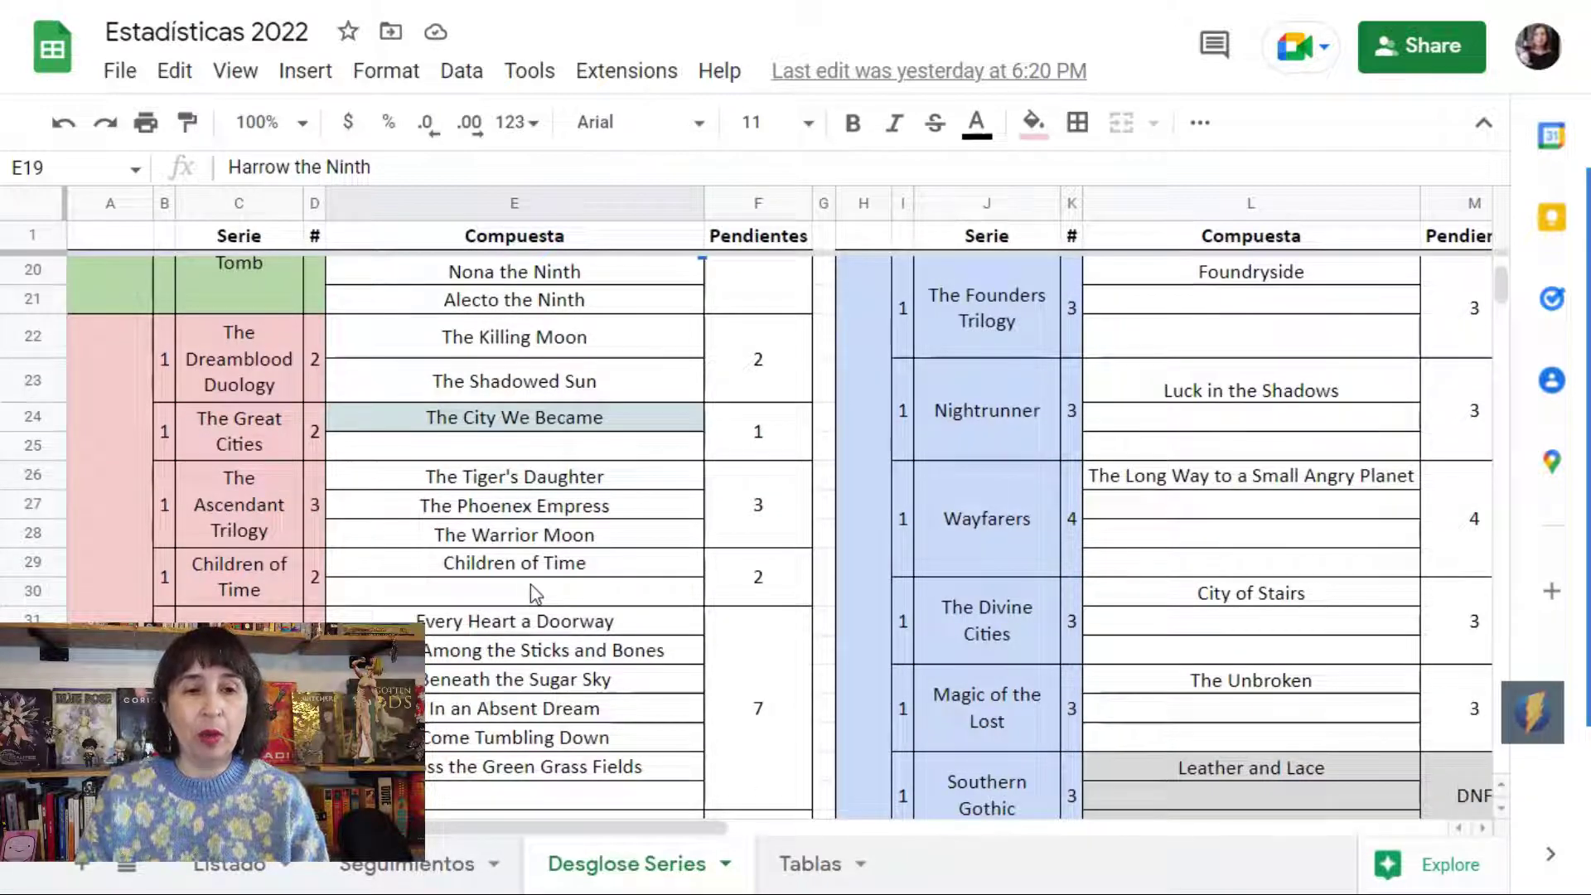
pyautogui.click(131, 416)
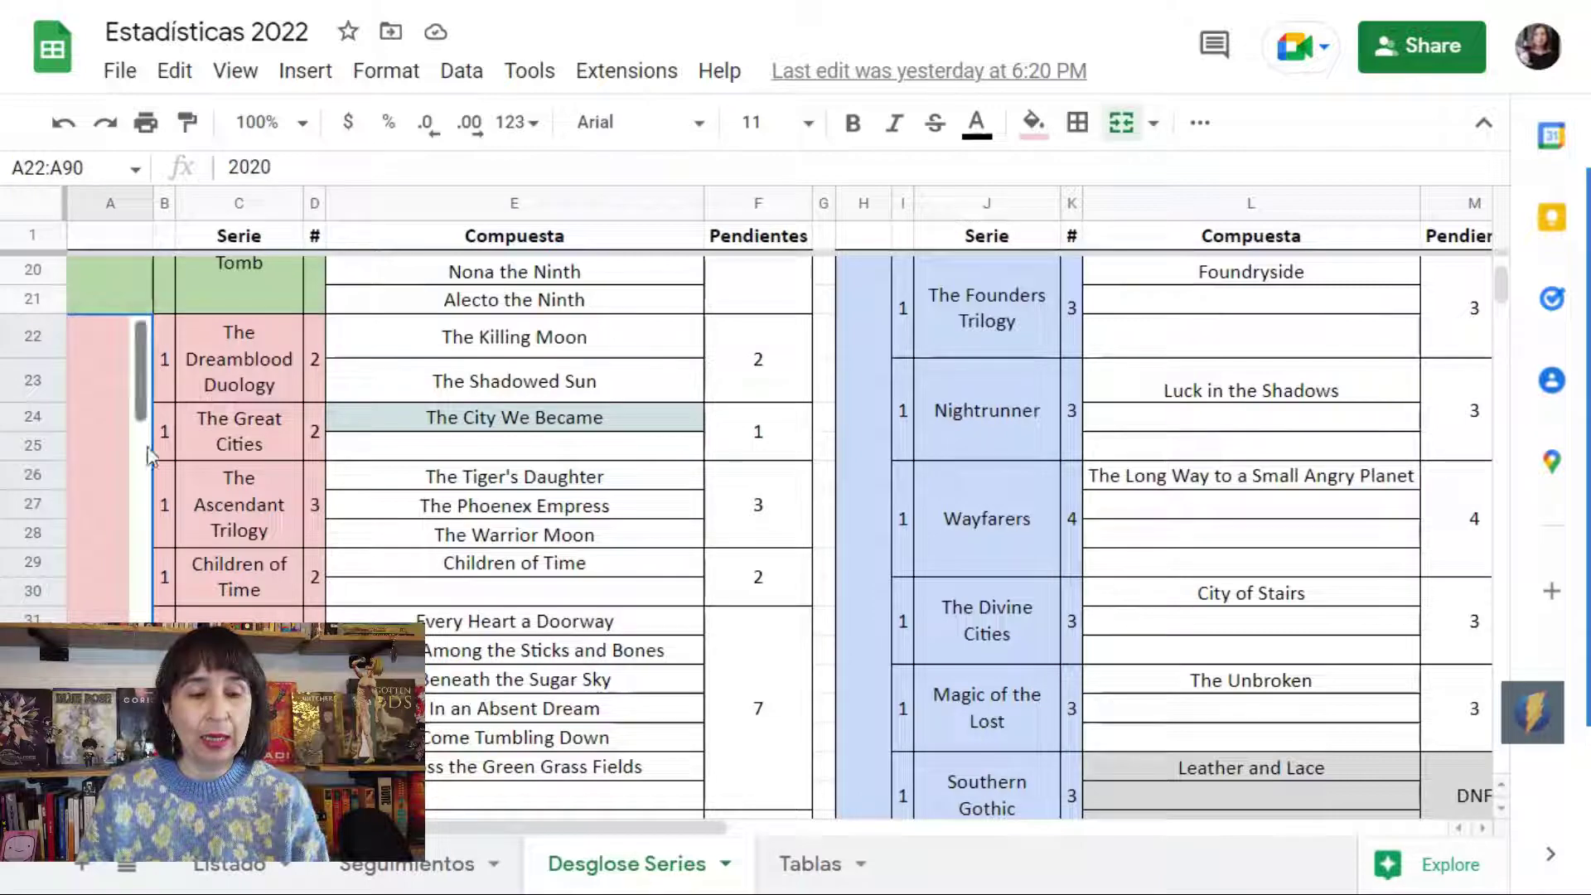
pyautogui.moveTo(166, 384); pyautogui.dragTo(169, 676)
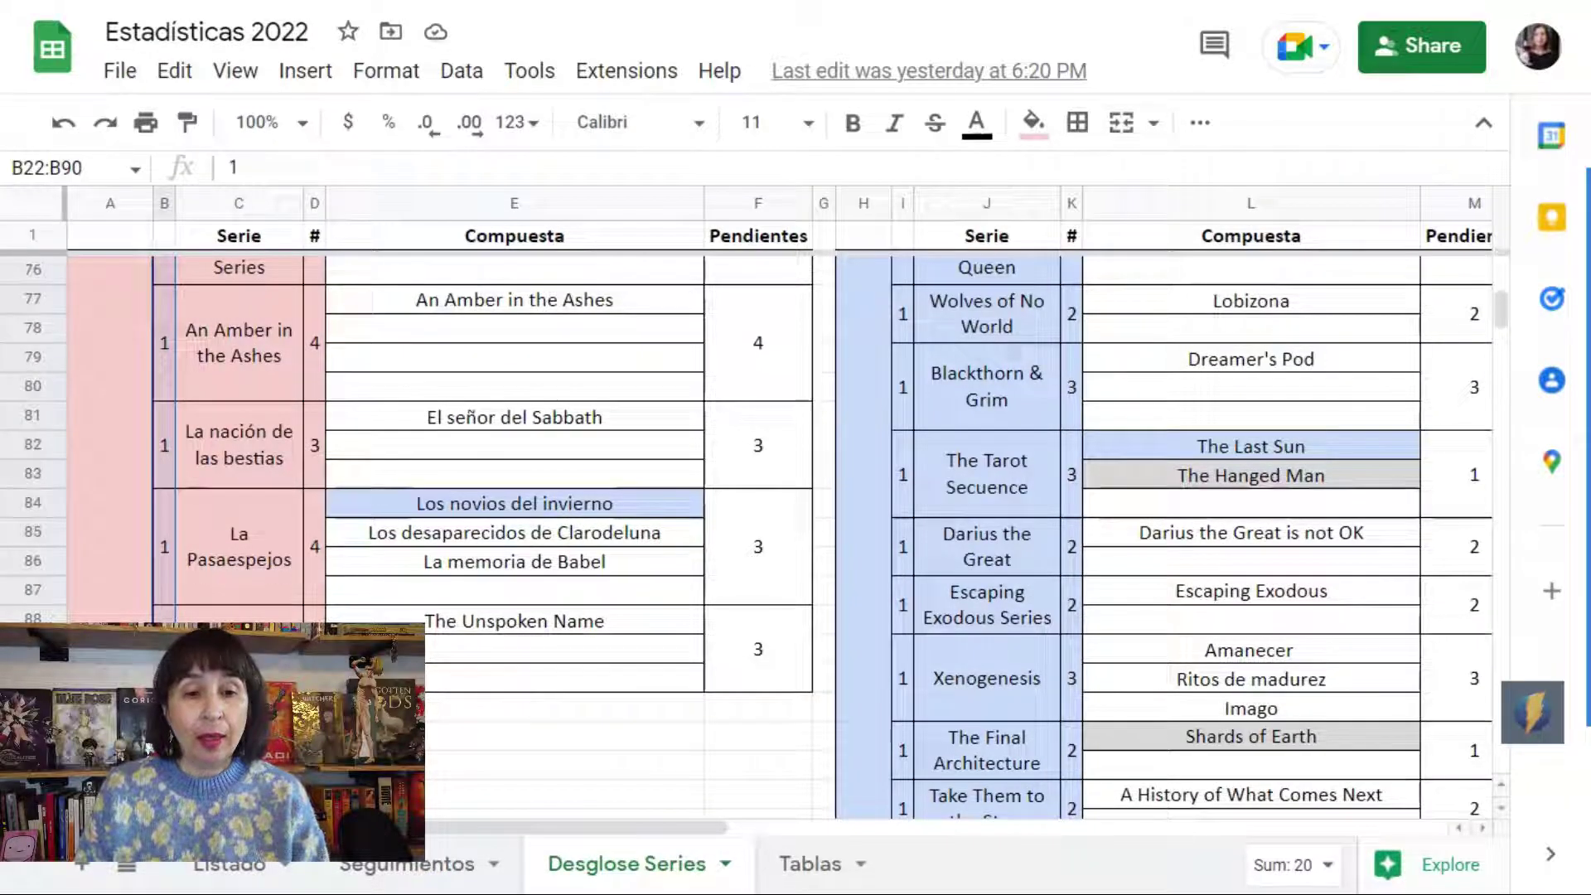
pyautogui.scroll(8, 448, 627)
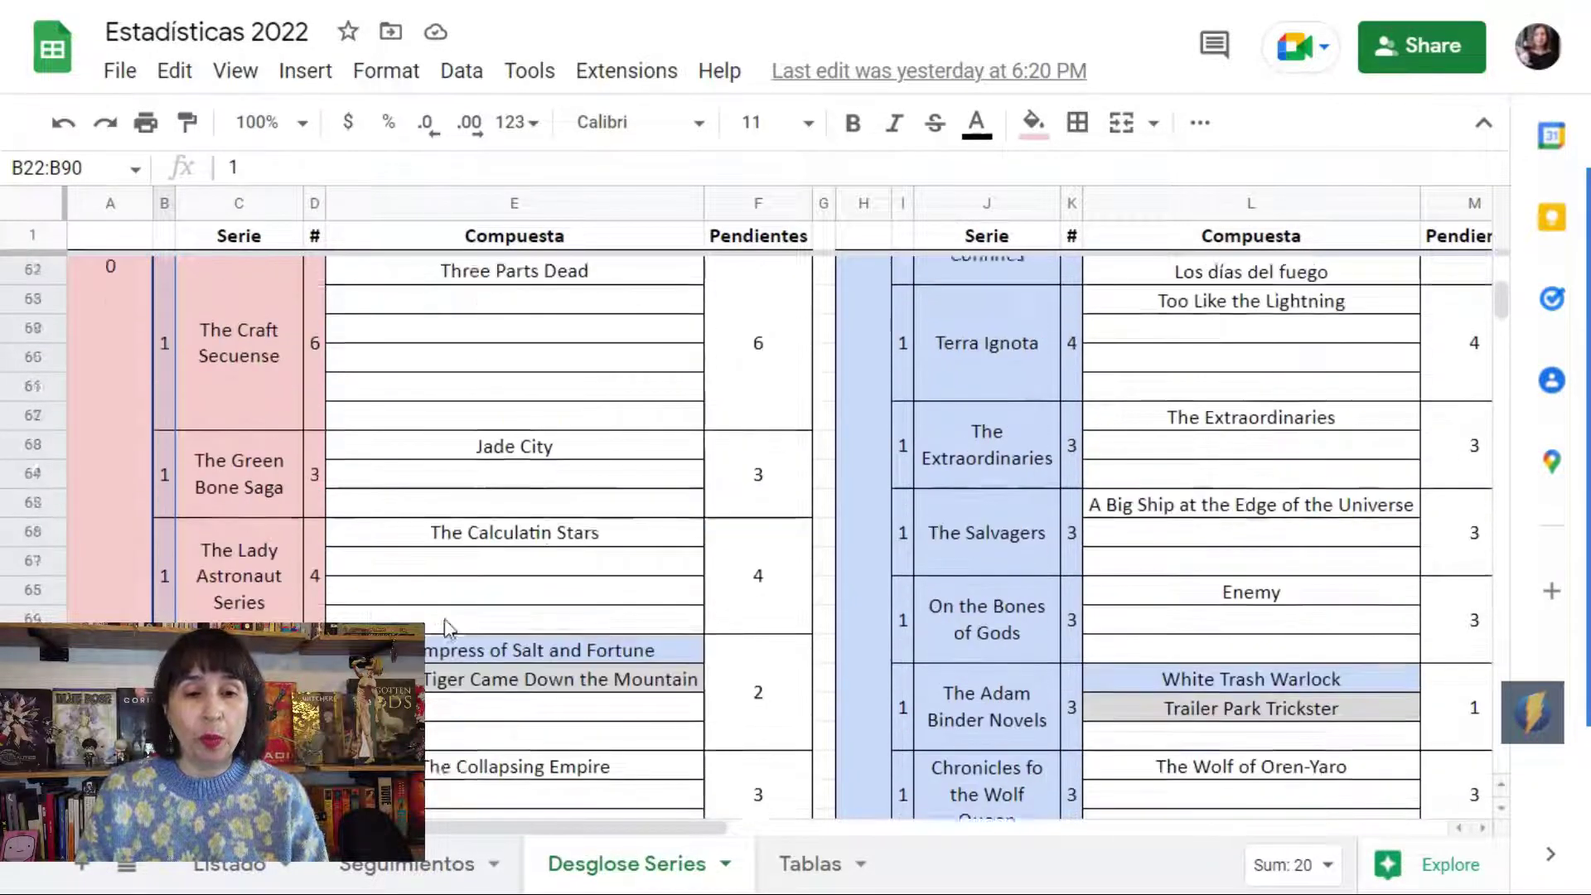
pyautogui.scroll(13, 448, 627)
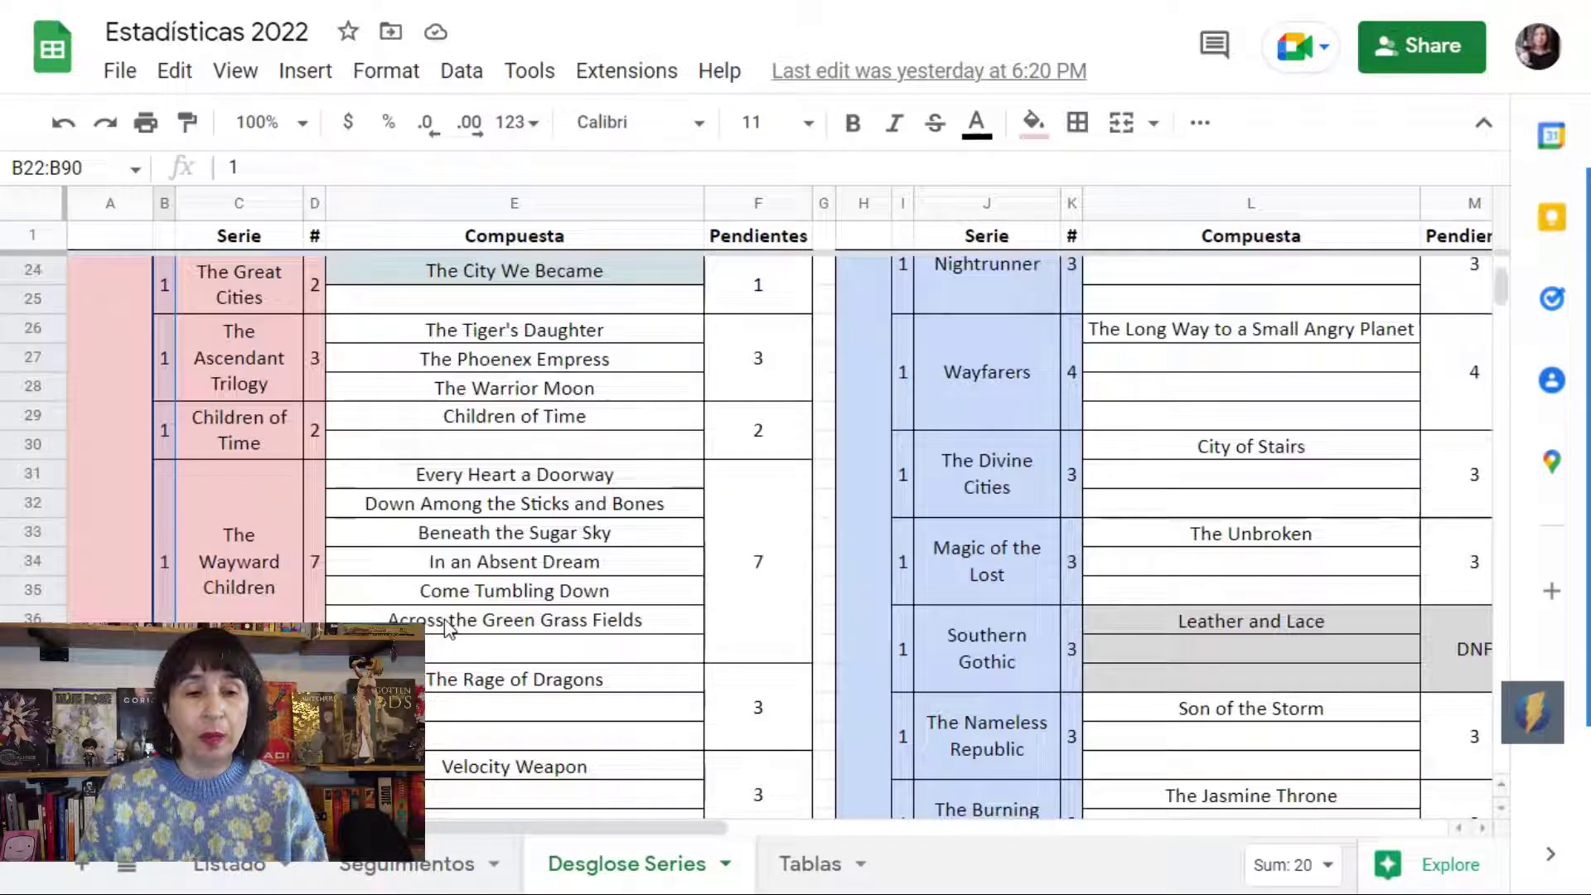
# Inspect The City We Became, The Tiger's Daughter, Children of Time and Beneath the Sugar Sky in the 2020 group
pyautogui.scroll(-2, 444, 619)
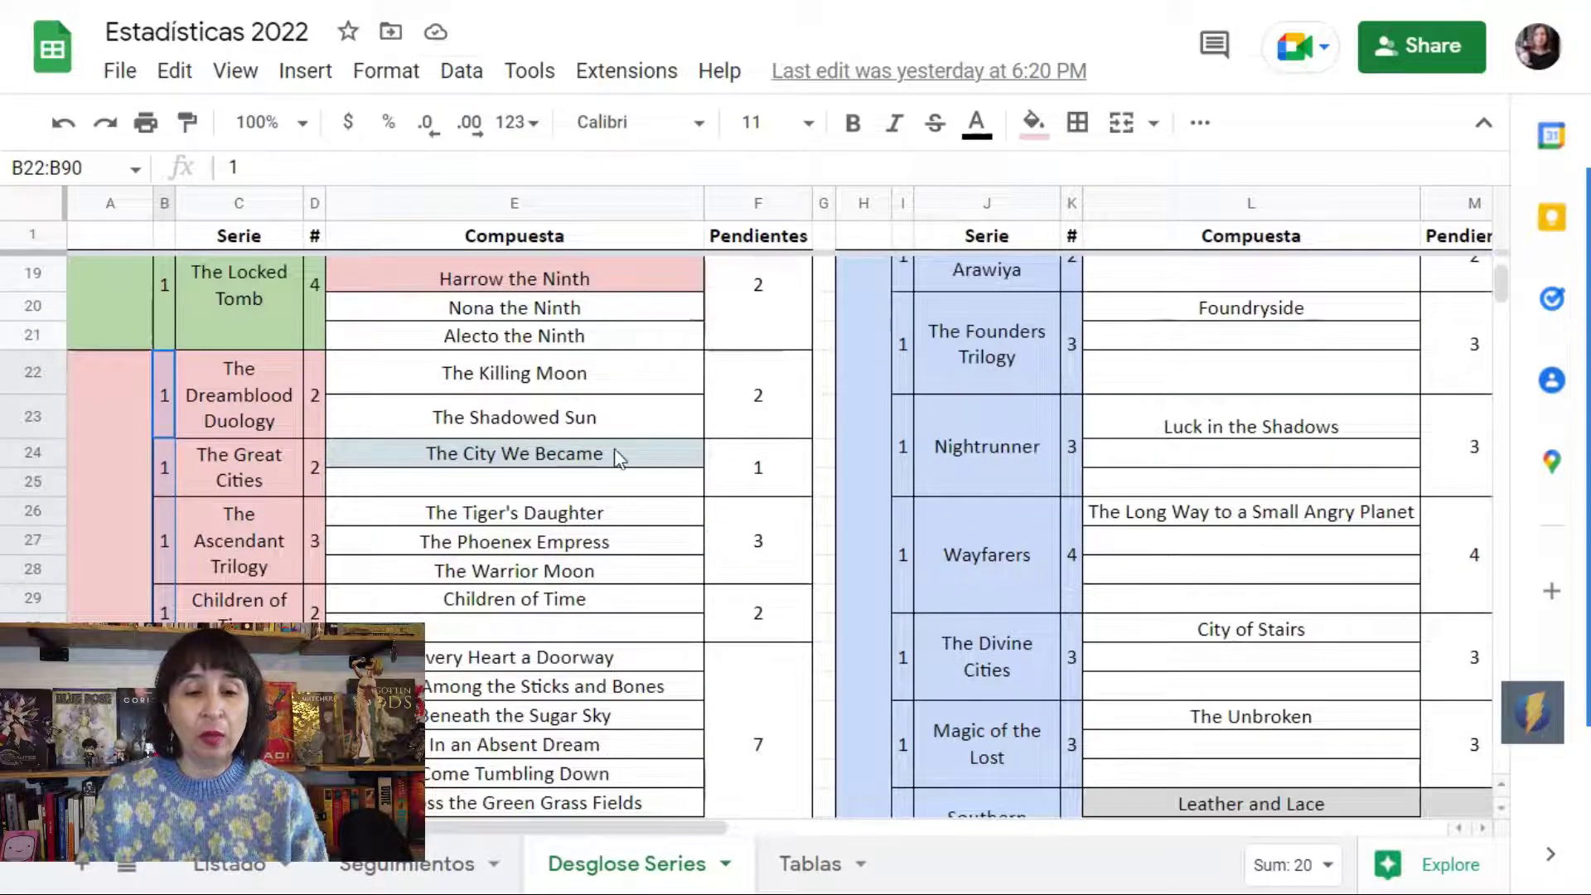
pyautogui.click(614, 447)
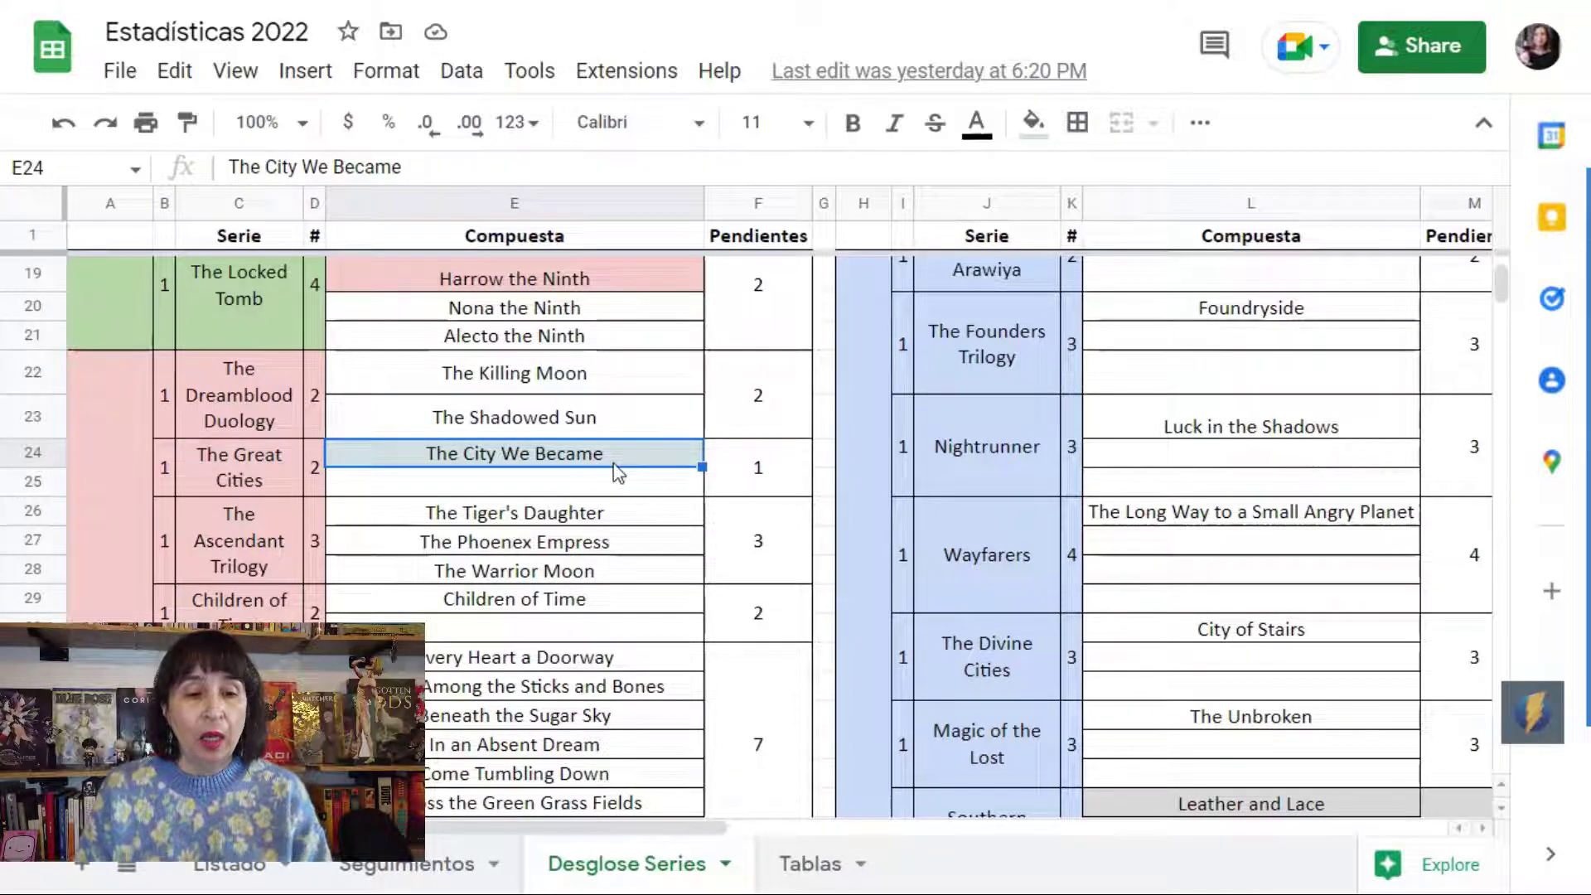
pyautogui.scroll(-5, 614, 471)
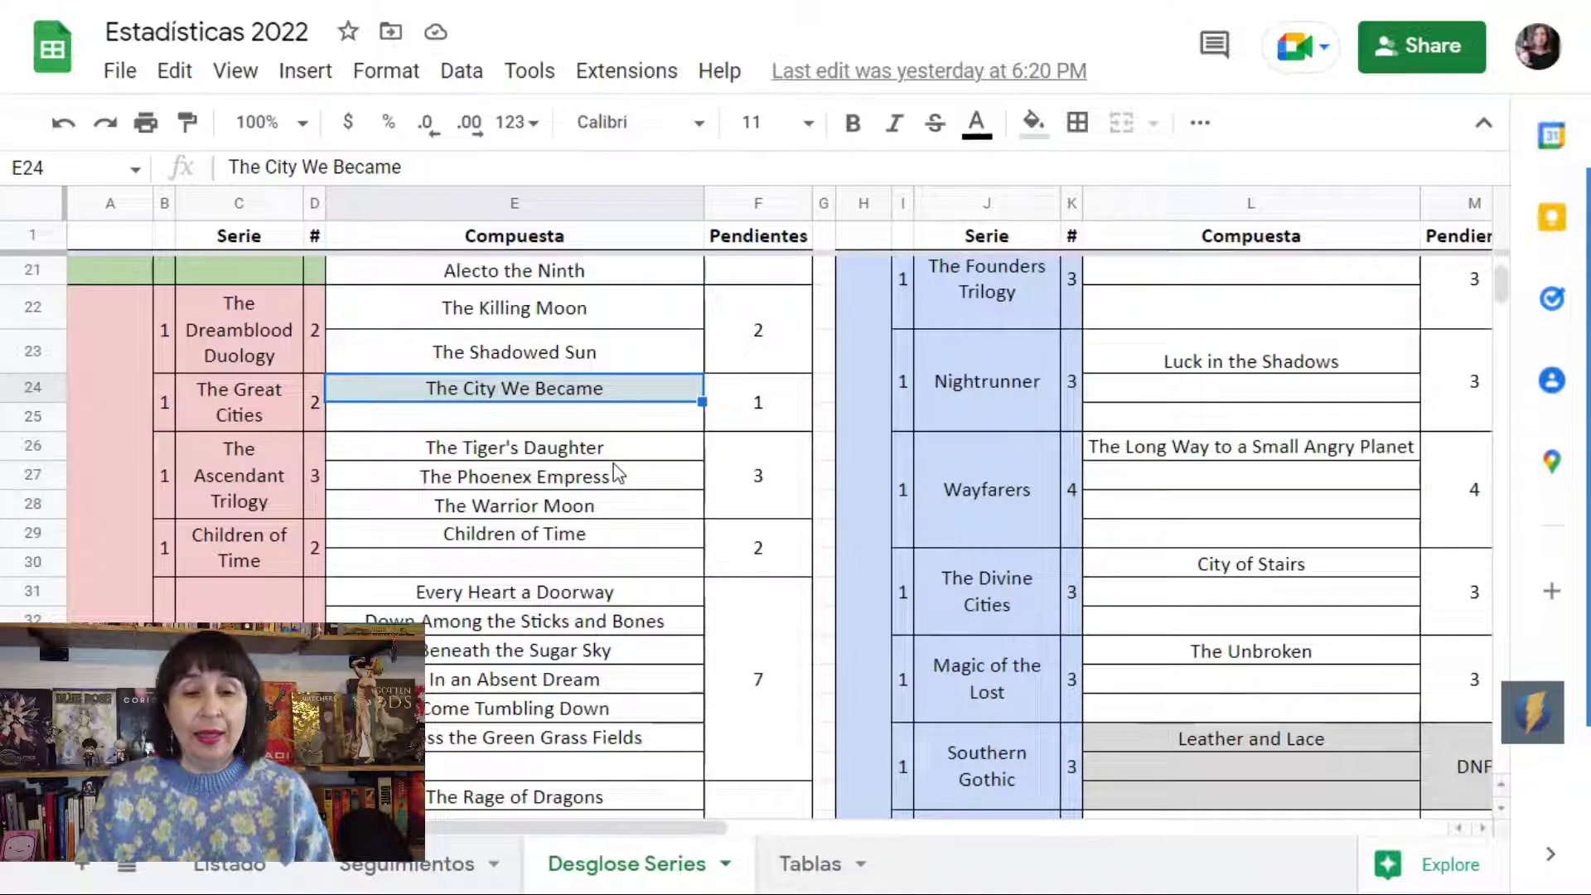
pyautogui.click(580, 329)
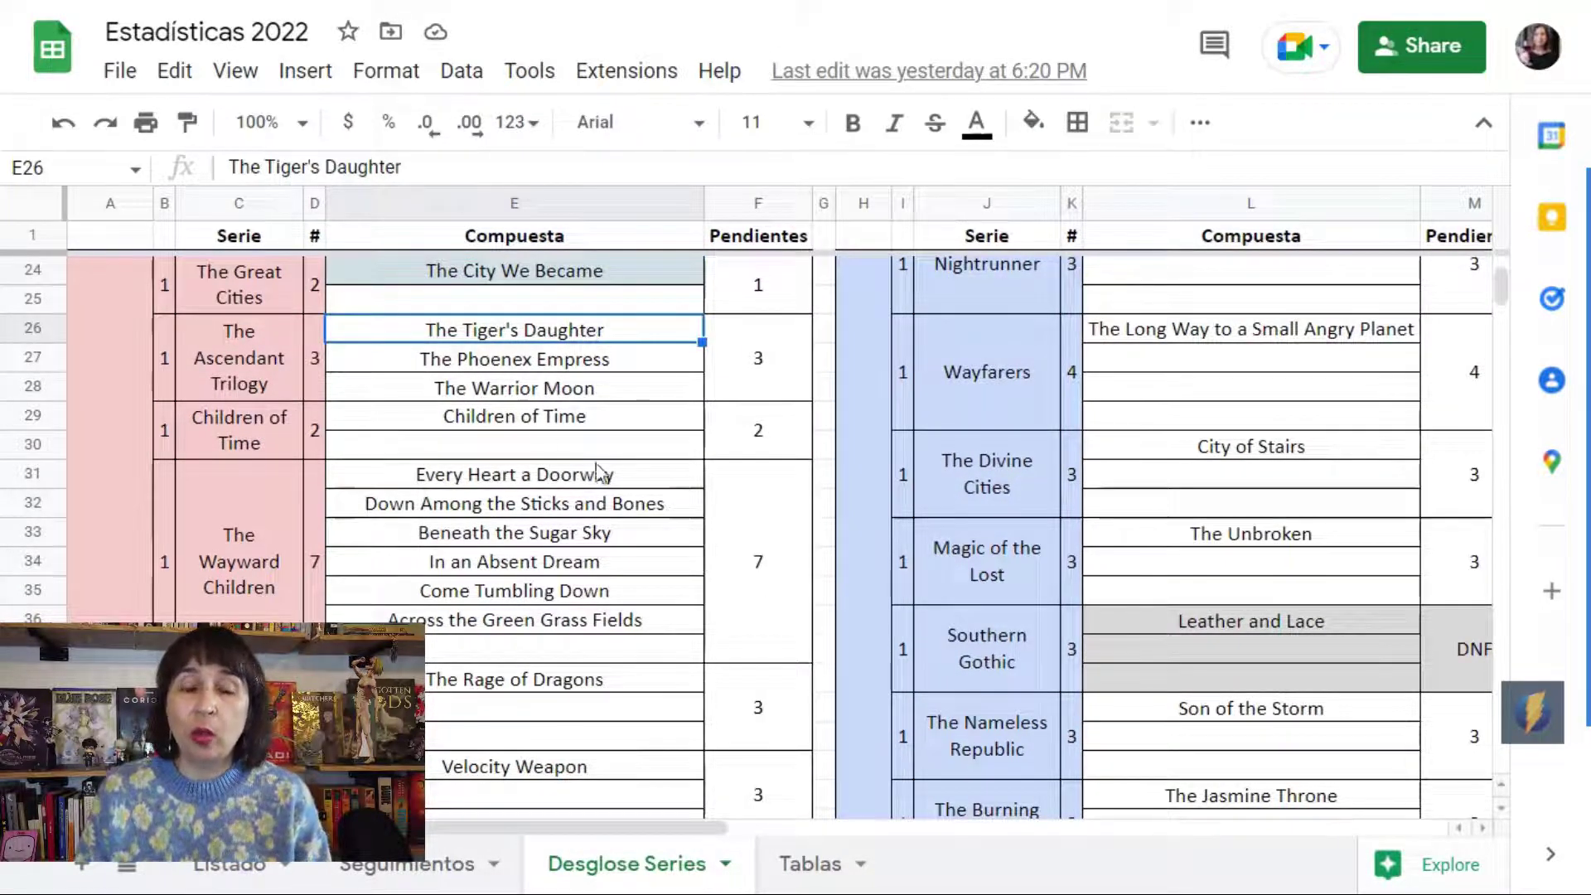
pyautogui.click(597, 419)
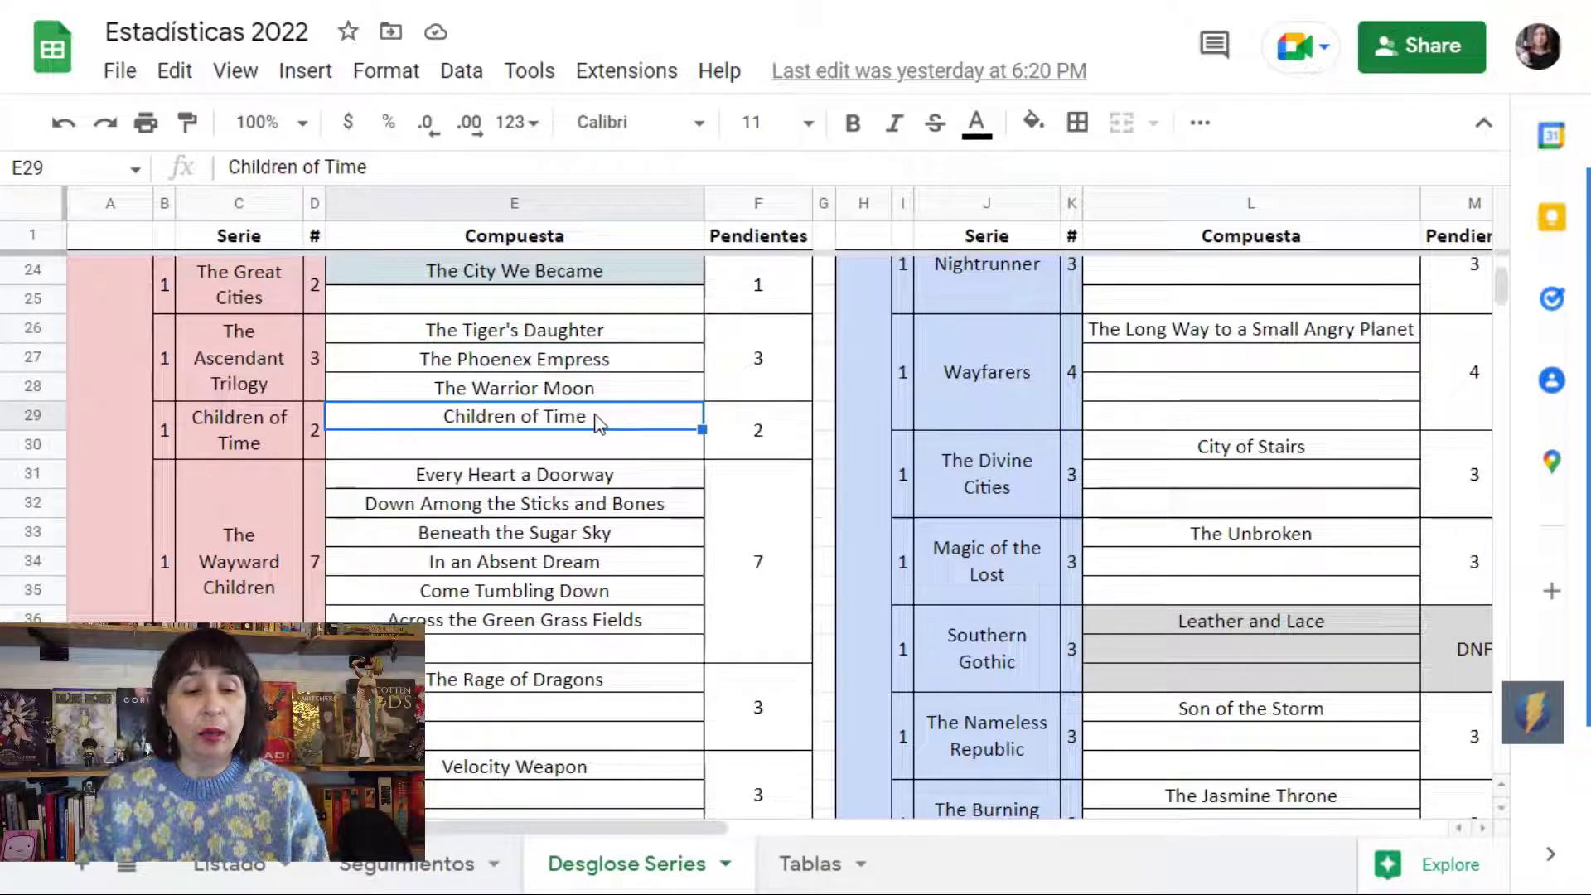
pyautogui.click(570, 541)
# Inspect the 2020 group's Amberlough, Three Parts Dead and Jade City entries
pyautogui.scroll(-3, 571, 543)
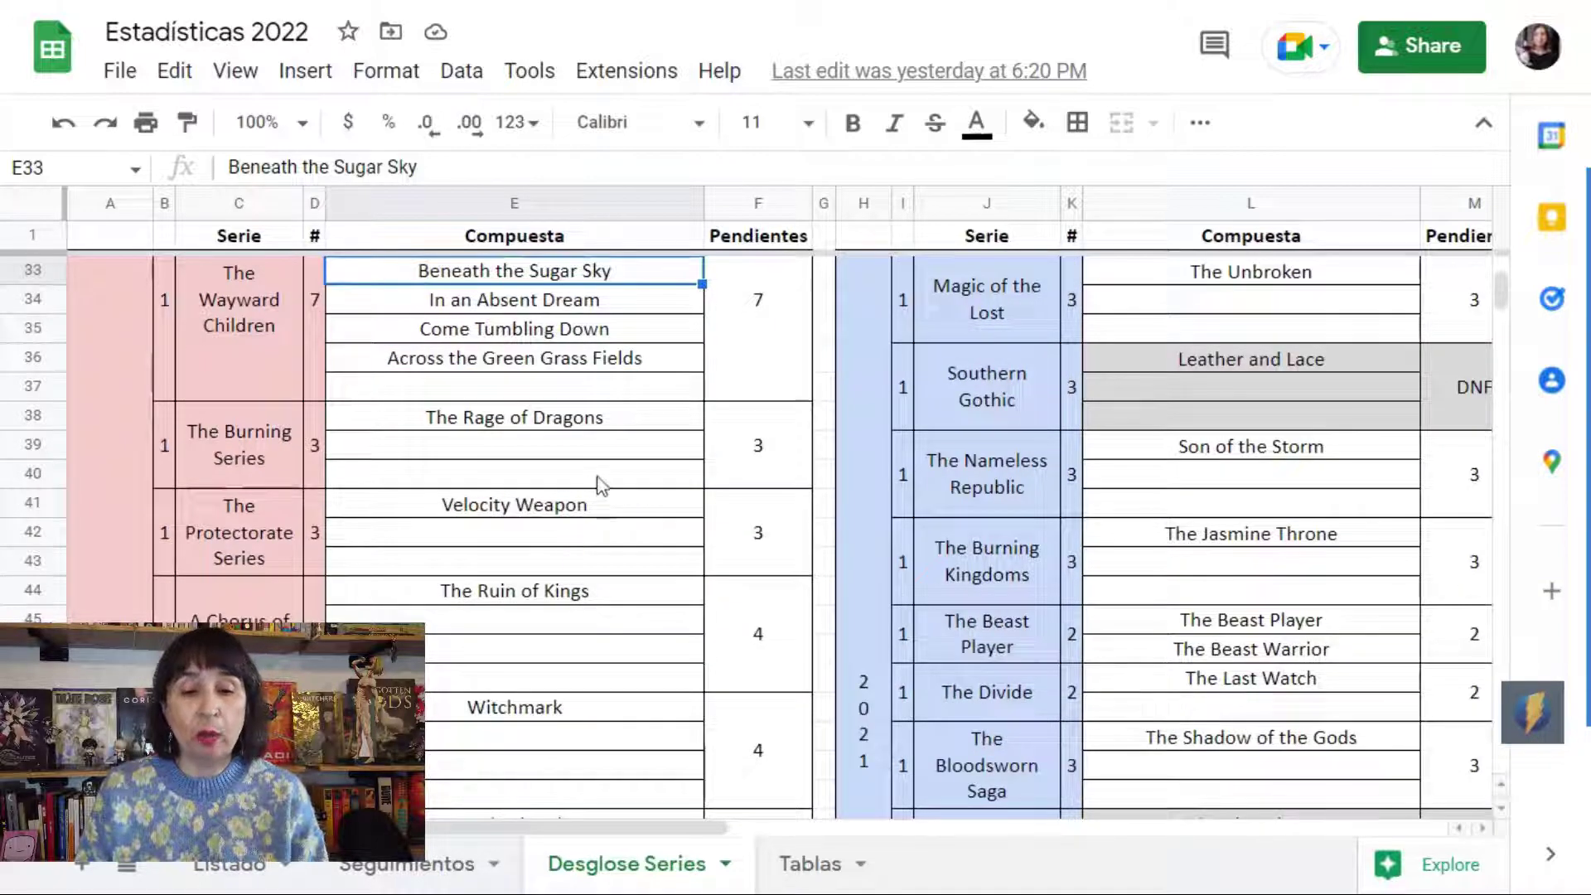
pyautogui.scroll(-4, 605, 531)
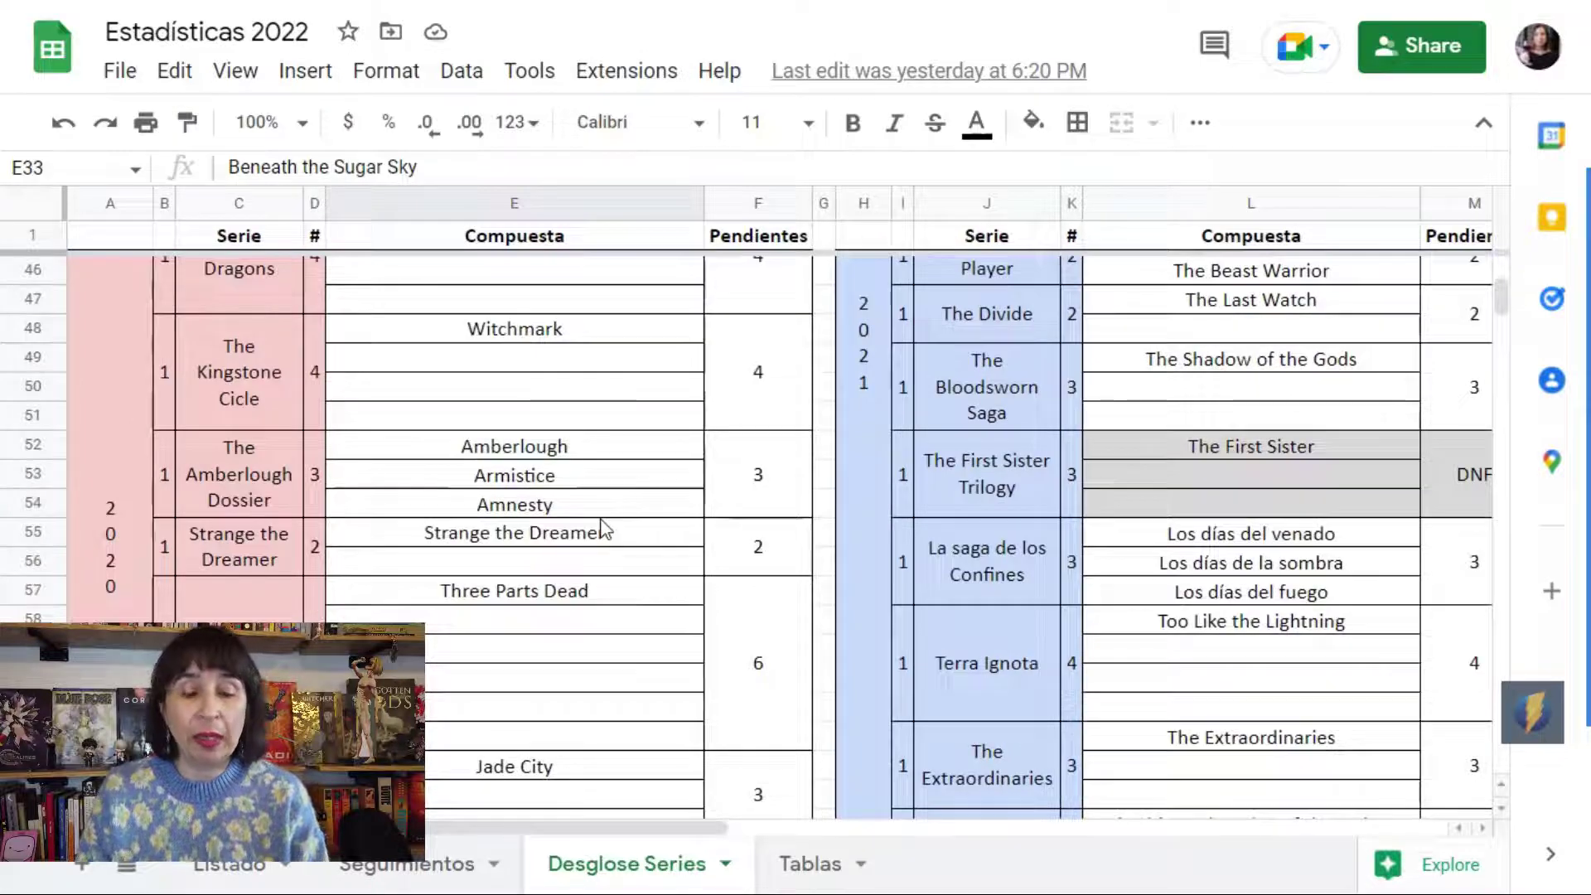
pyautogui.click(585, 447)
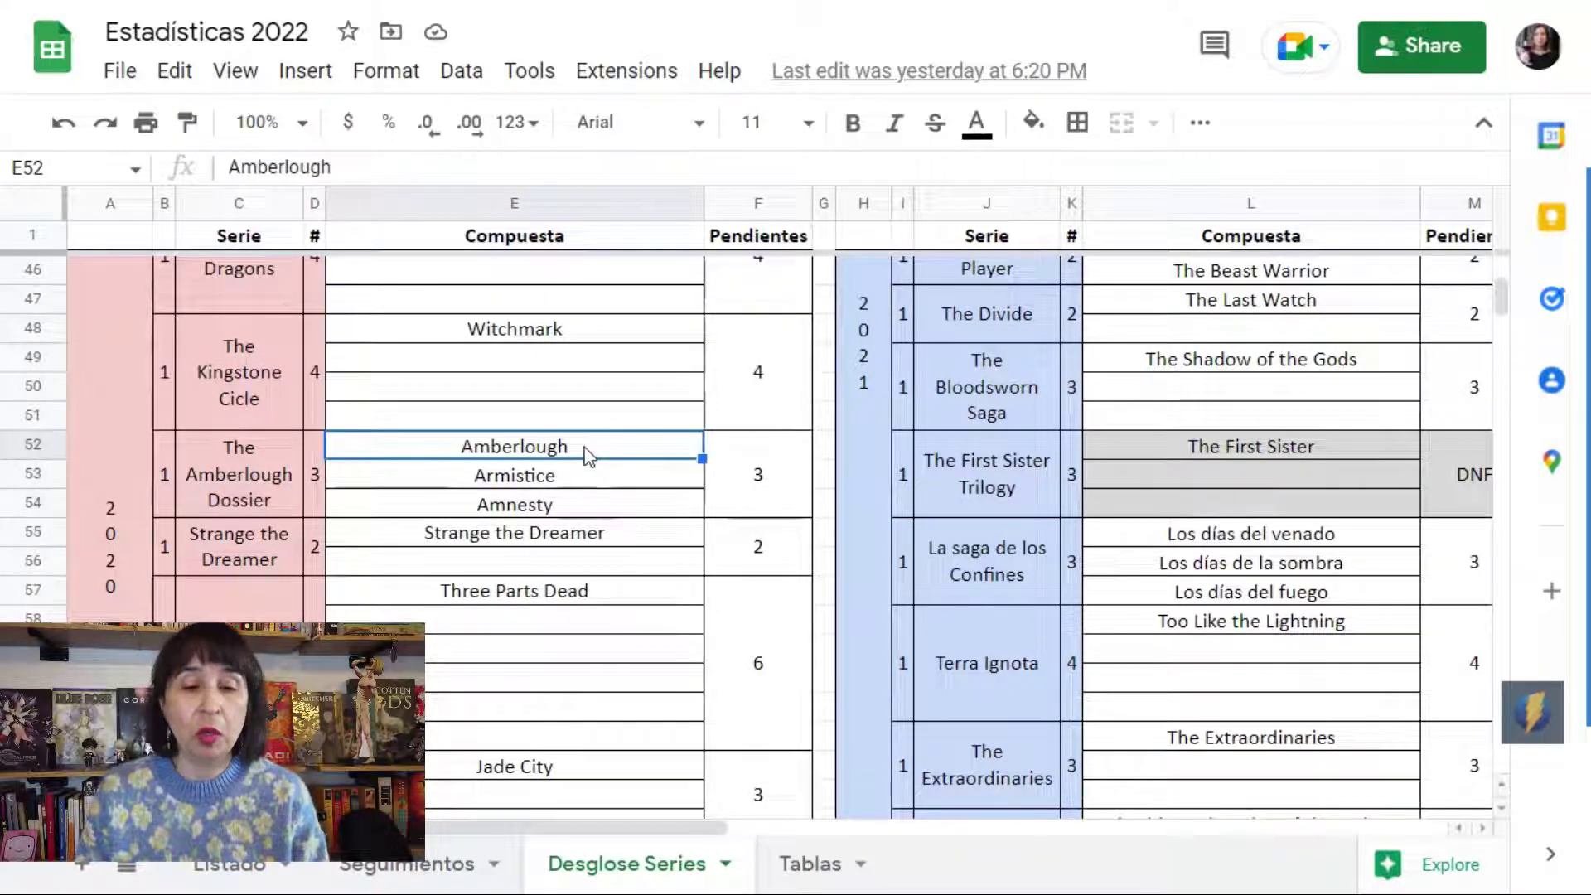
pyautogui.scroll(-2, 588, 454)
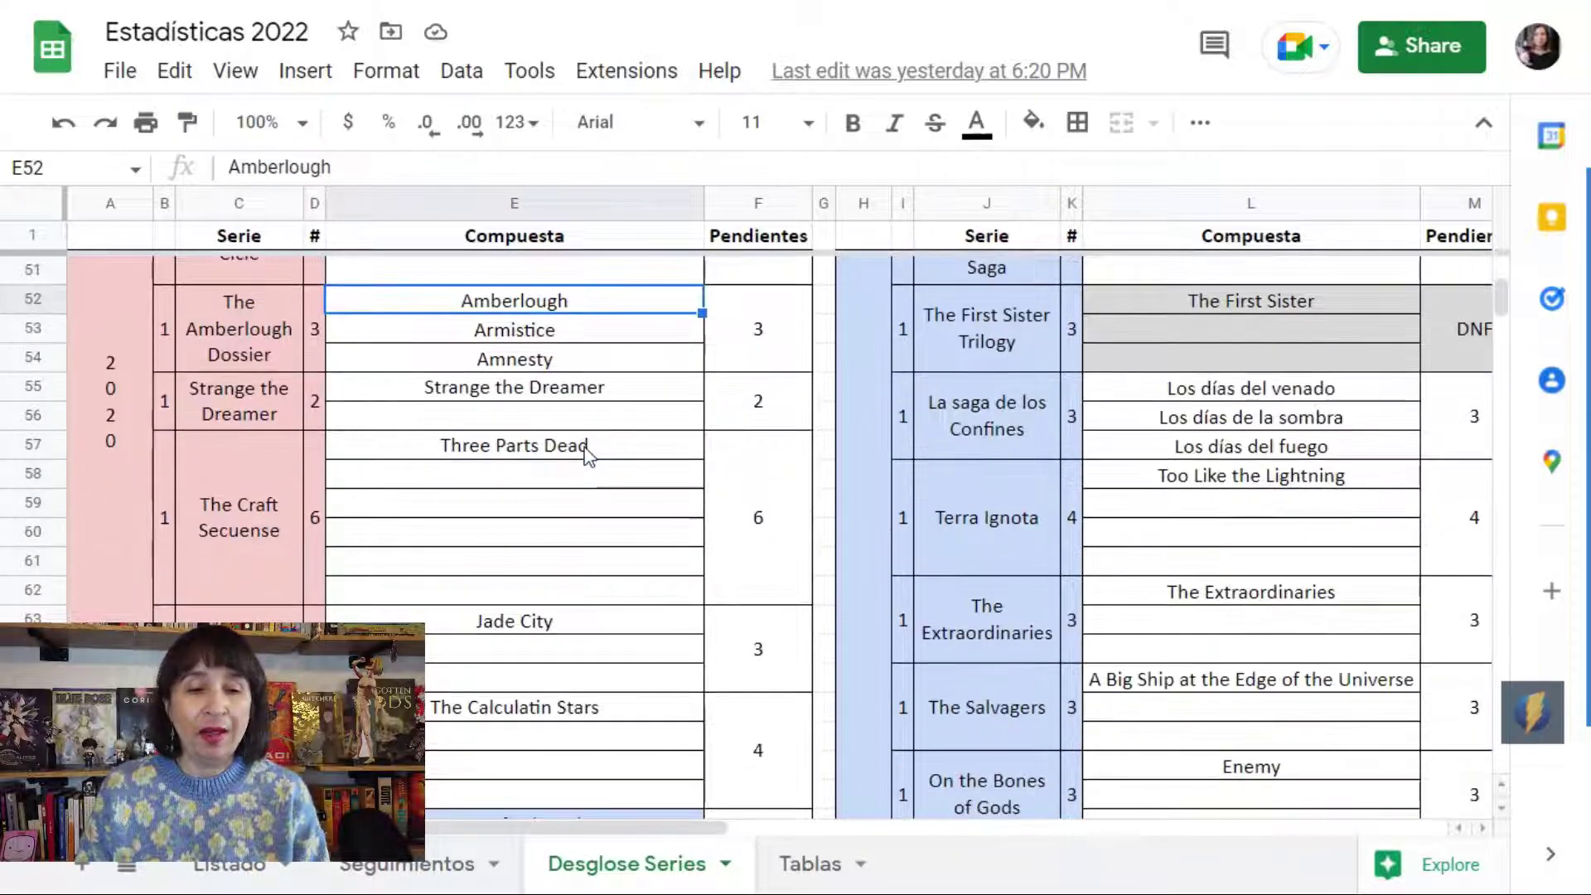
pyautogui.scroll(-1, 589, 454)
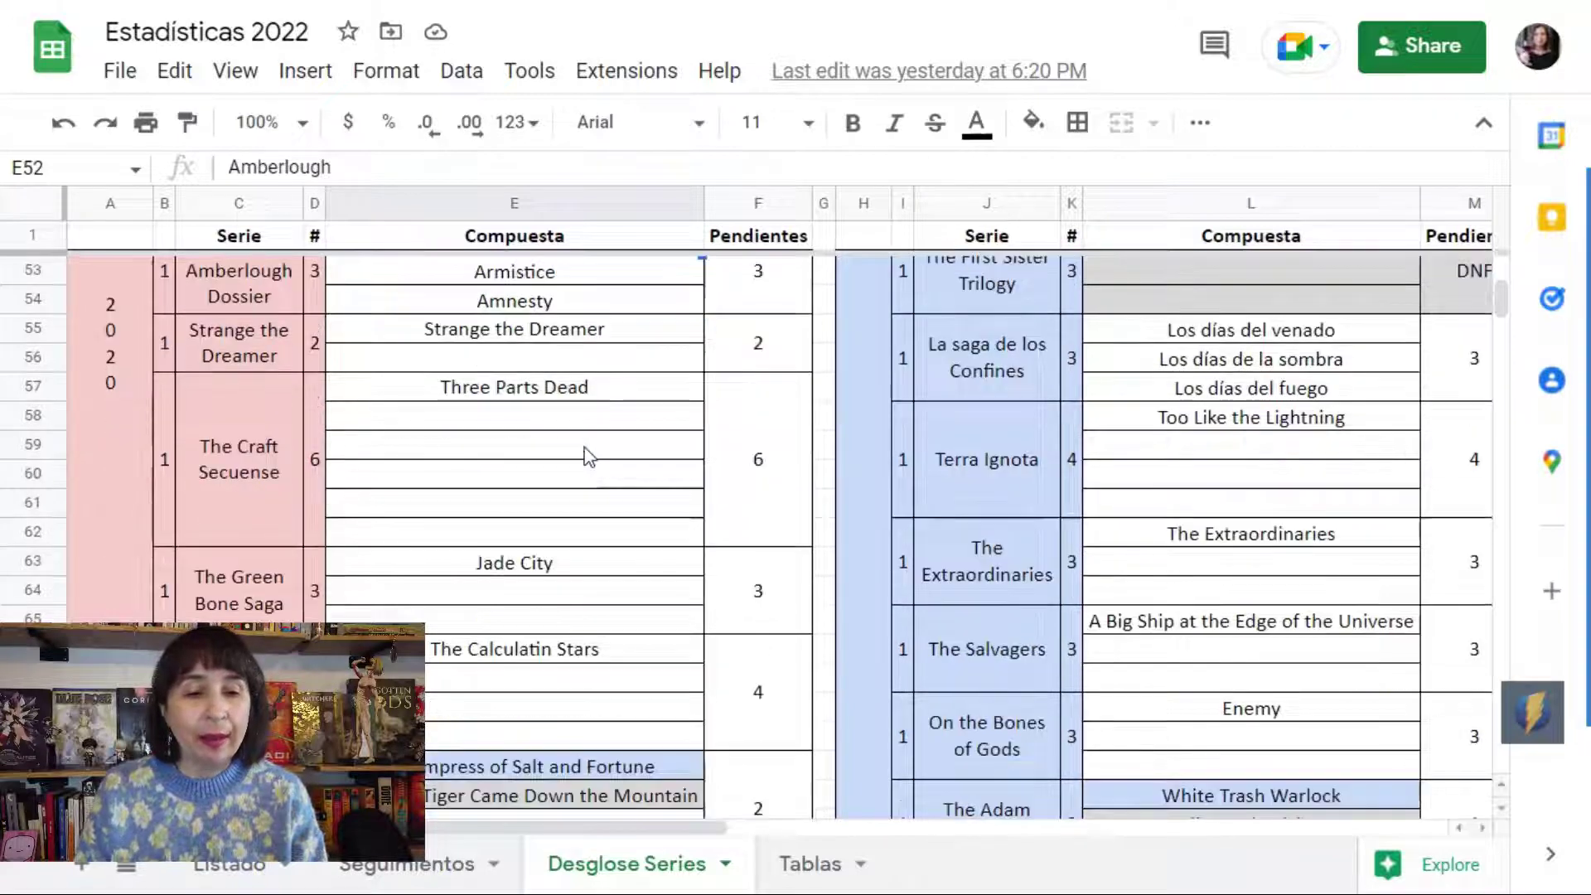
pyautogui.click(589, 389)
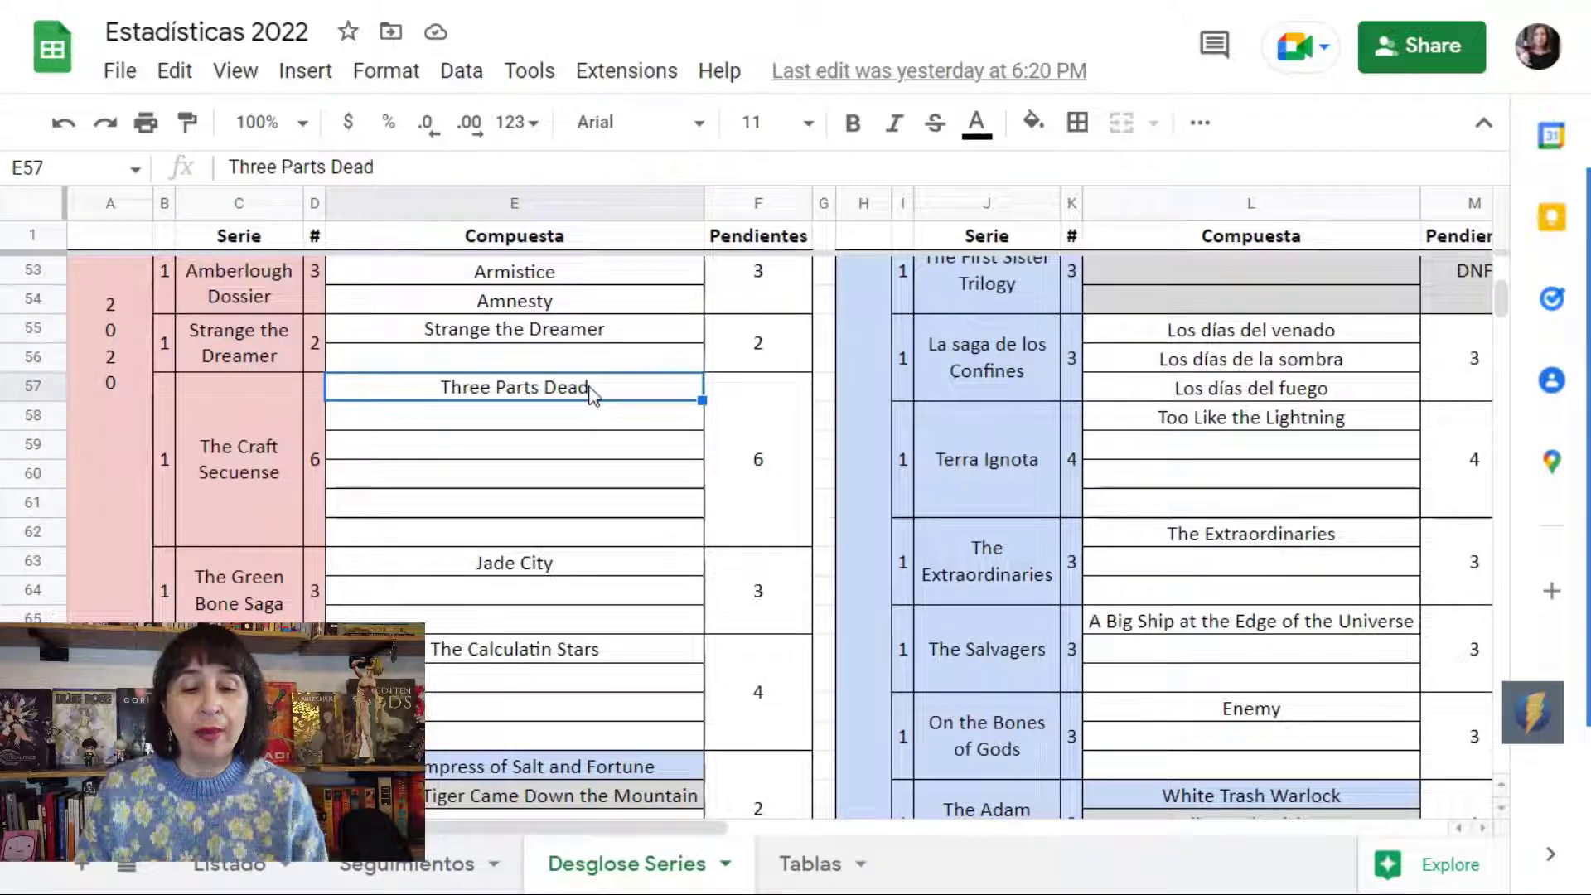
pyautogui.click(596, 566)
# Inspect The Empress of Salt and Fortune, The Collapsing Empire, An Amber in the Ashes and Los novios del invierno
pyautogui.scroll(-5, 597, 565)
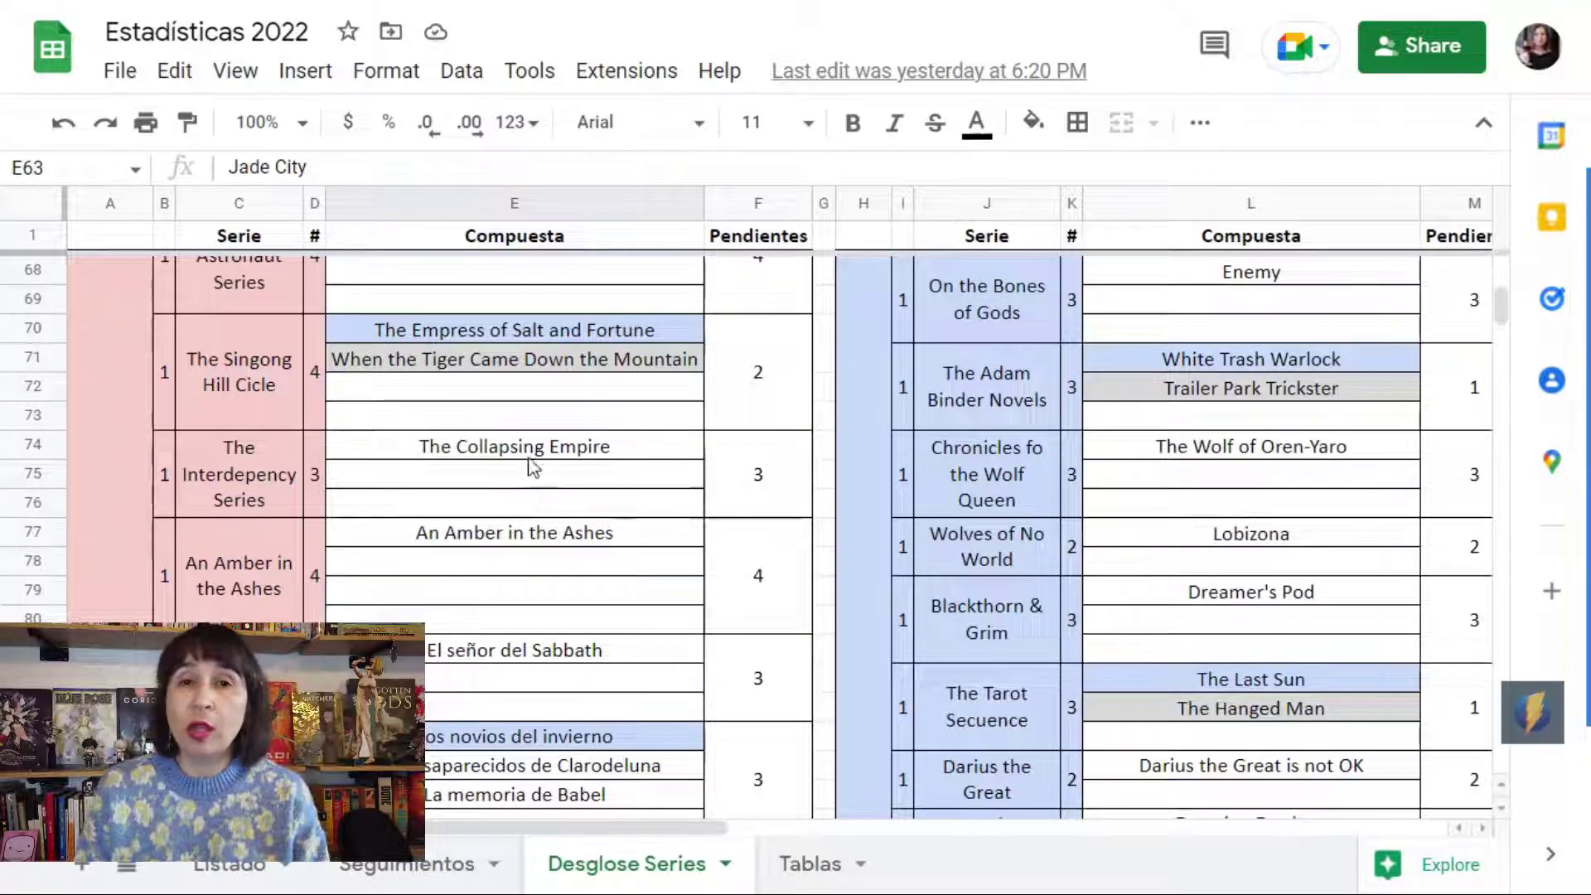
pyautogui.click(519, 329)
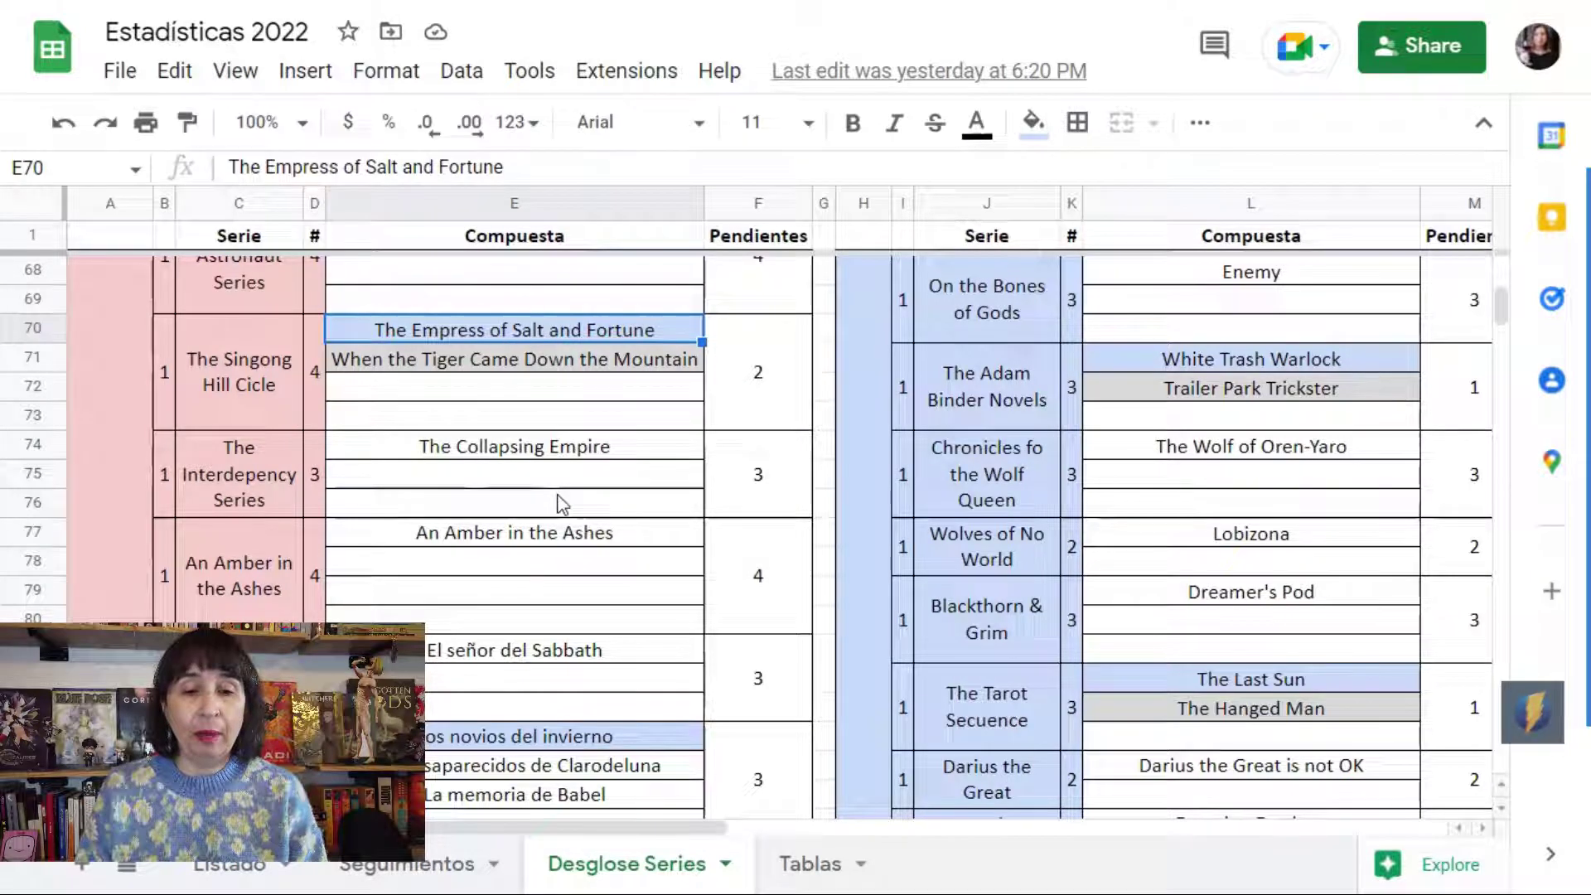
pyautogui.scroll(-1, 562, 504)
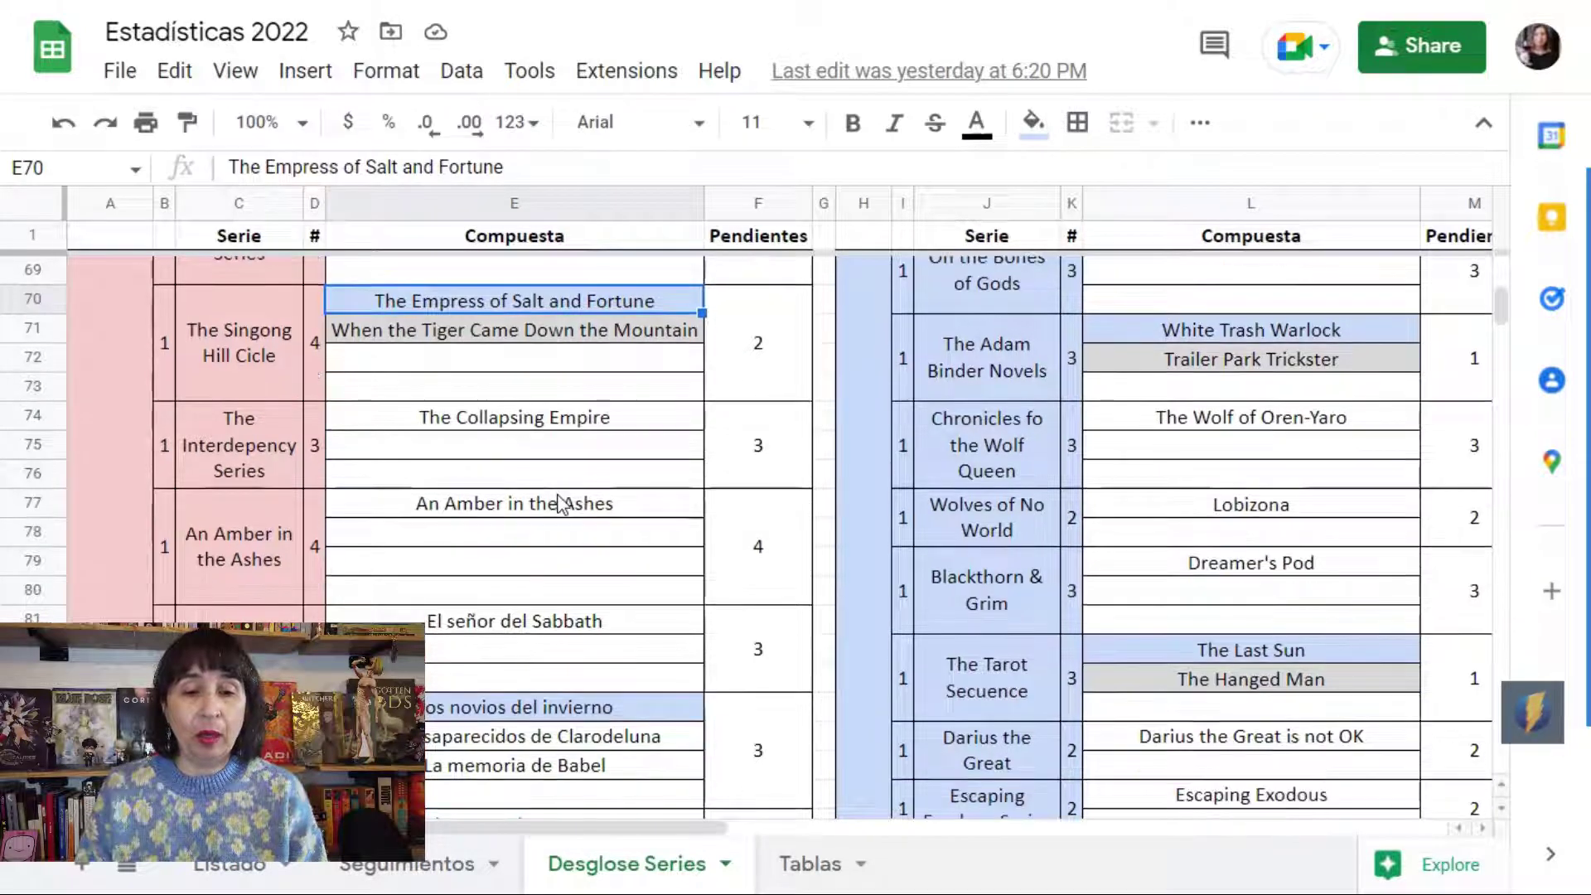
pyautogui.click(620, 417)
pyautogui.click(621, 504)
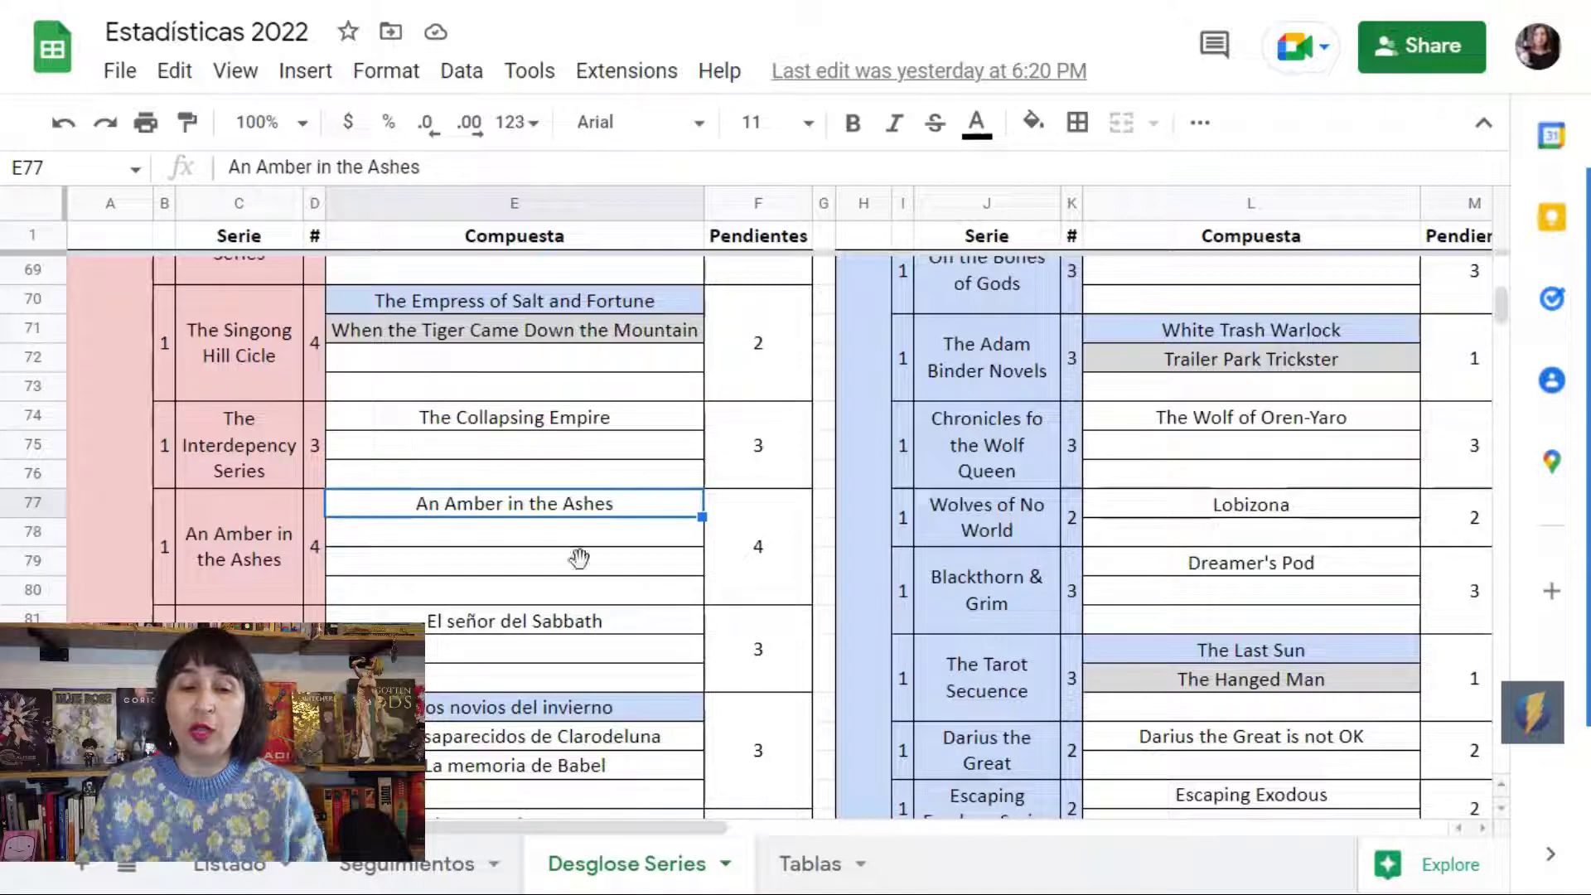
pyautogui.scroll(-2, 557, 633)
pyautogui.click(590, 530)
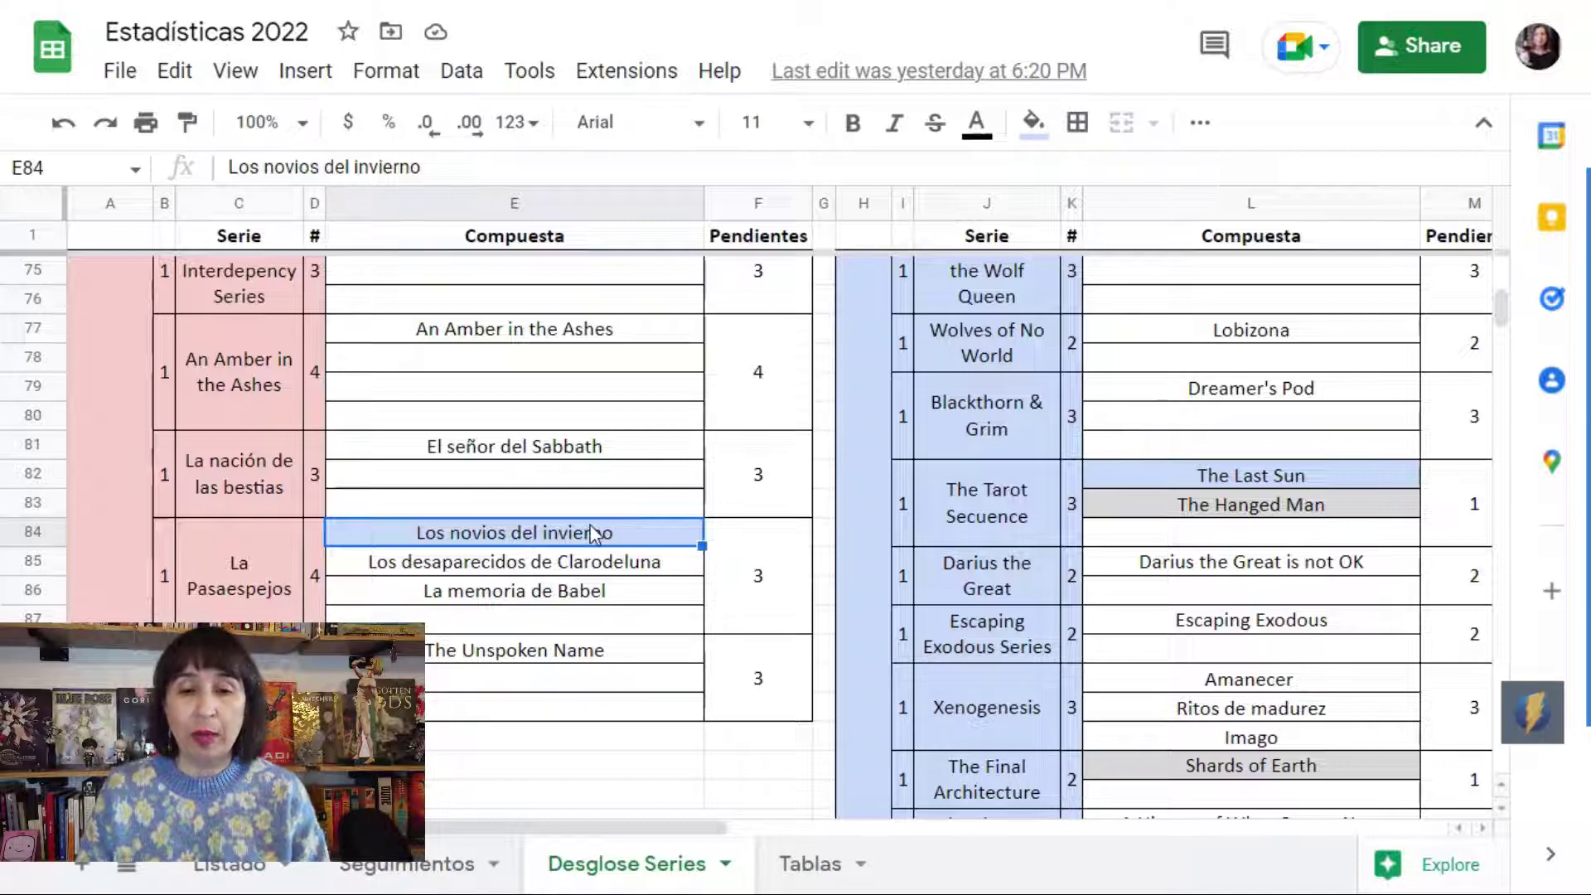
# Examine the 2020 row's Serie, Compuesta, Leídos and Pendientes cells in the yearly summary table of Desglose Series
pyautogui.hscroll(10, 590, 531)
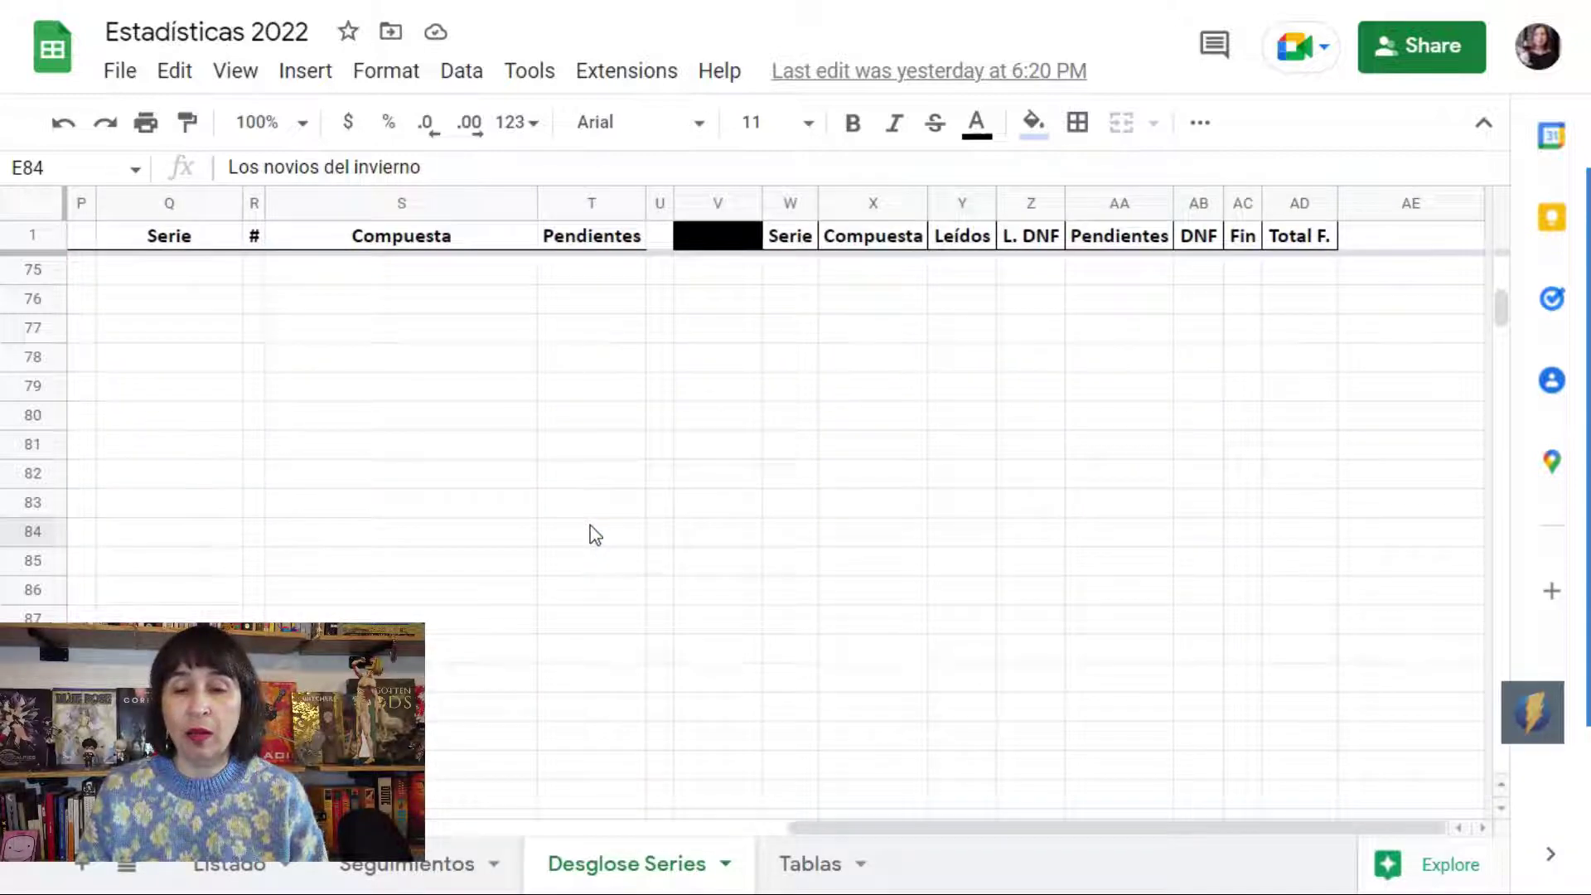
pyautogui.scroll(9, 590, 531)
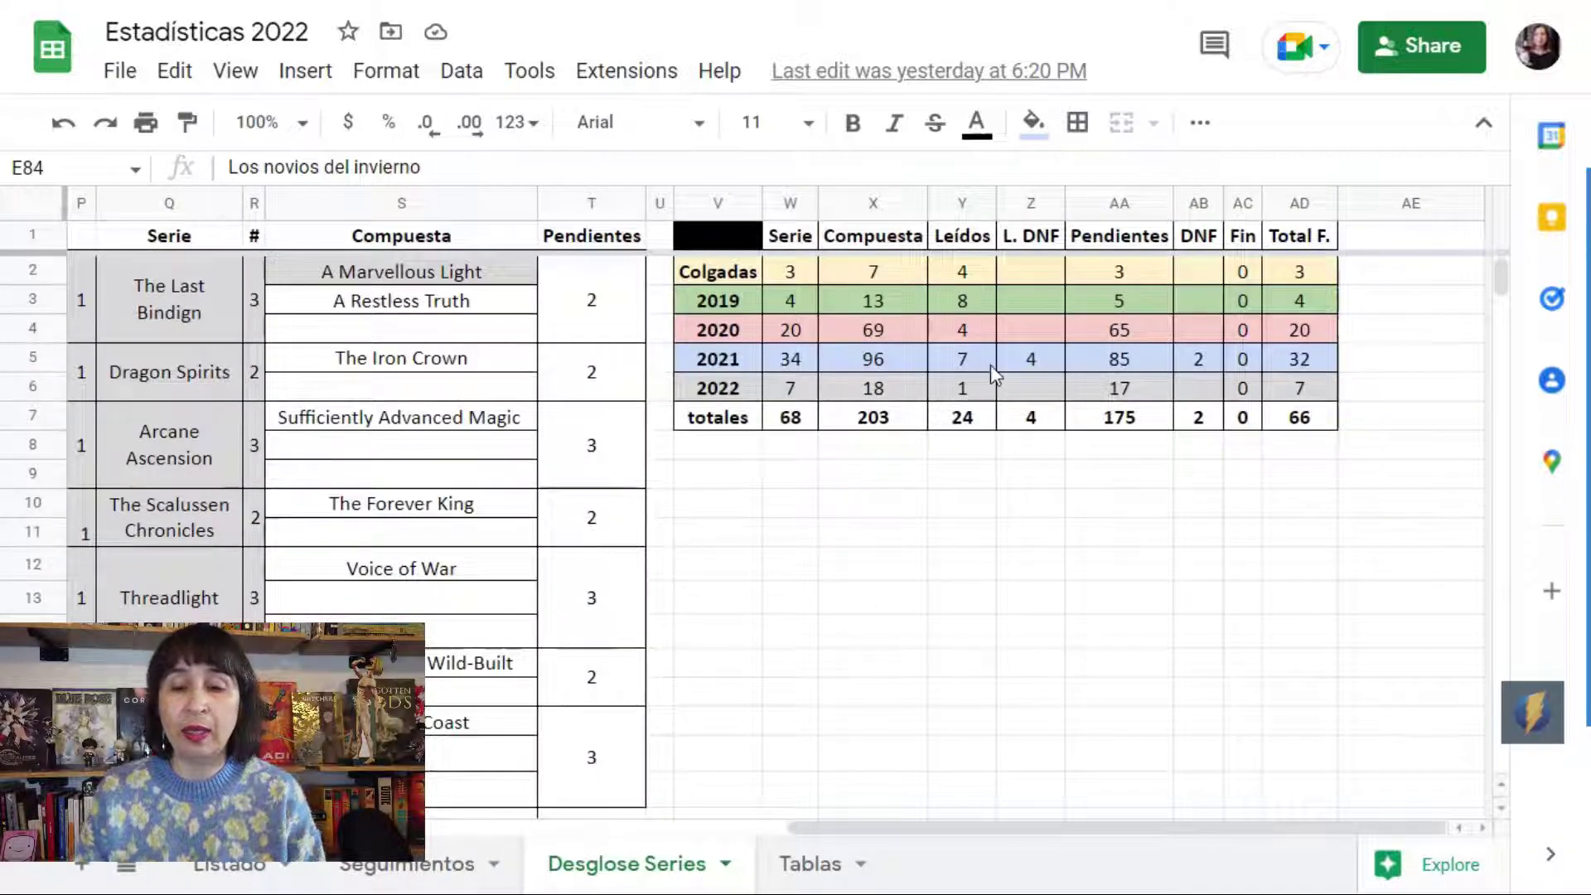
pyautogui.click(804, 336)
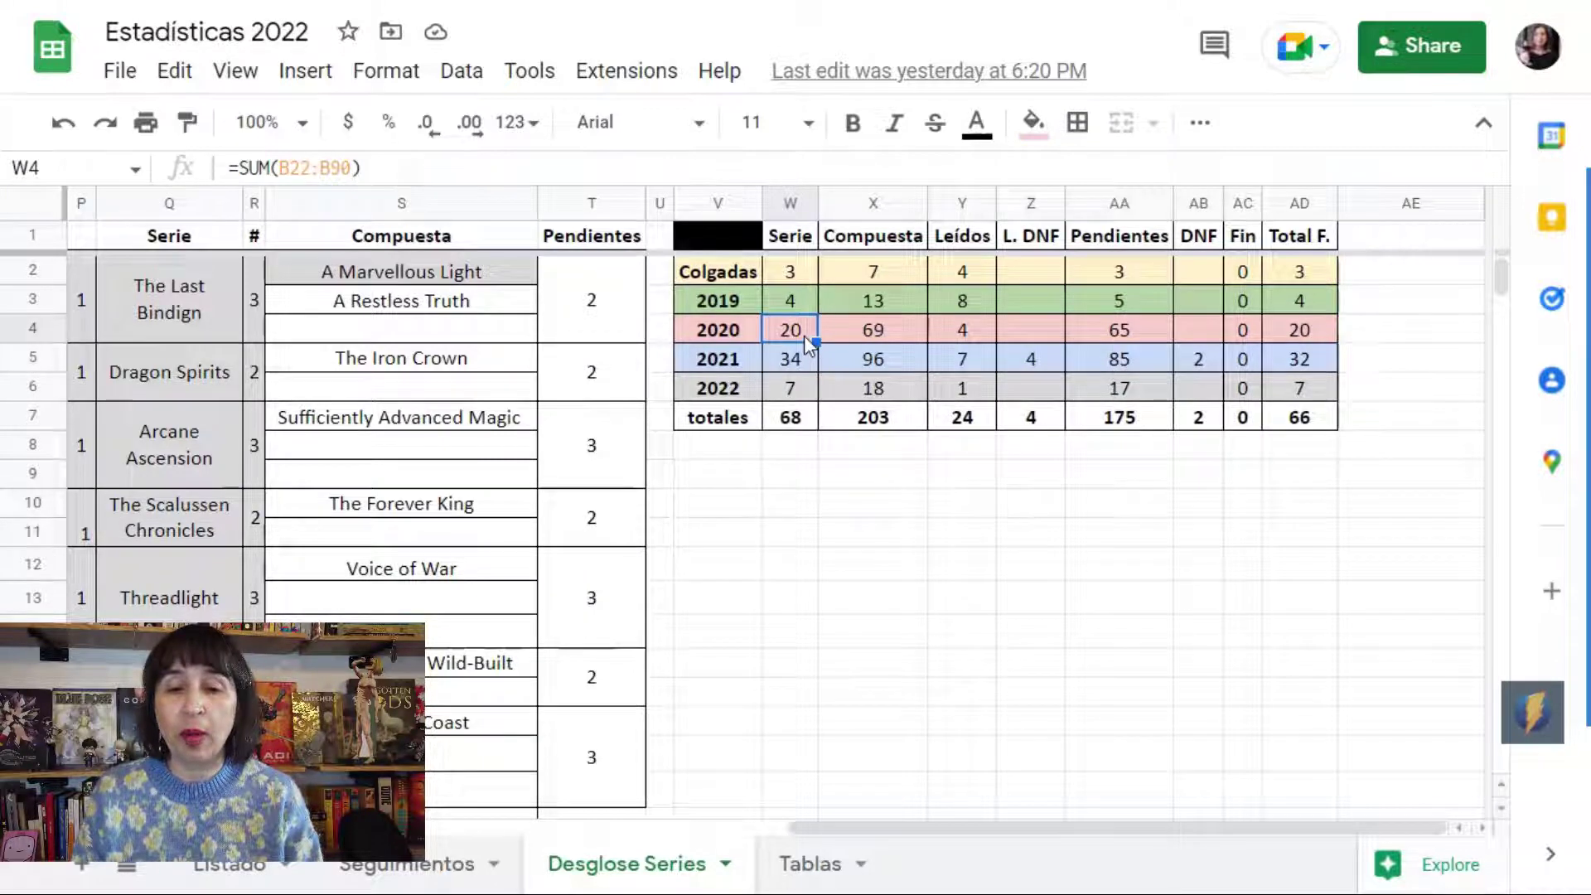
pyautogui.click(909, 342)
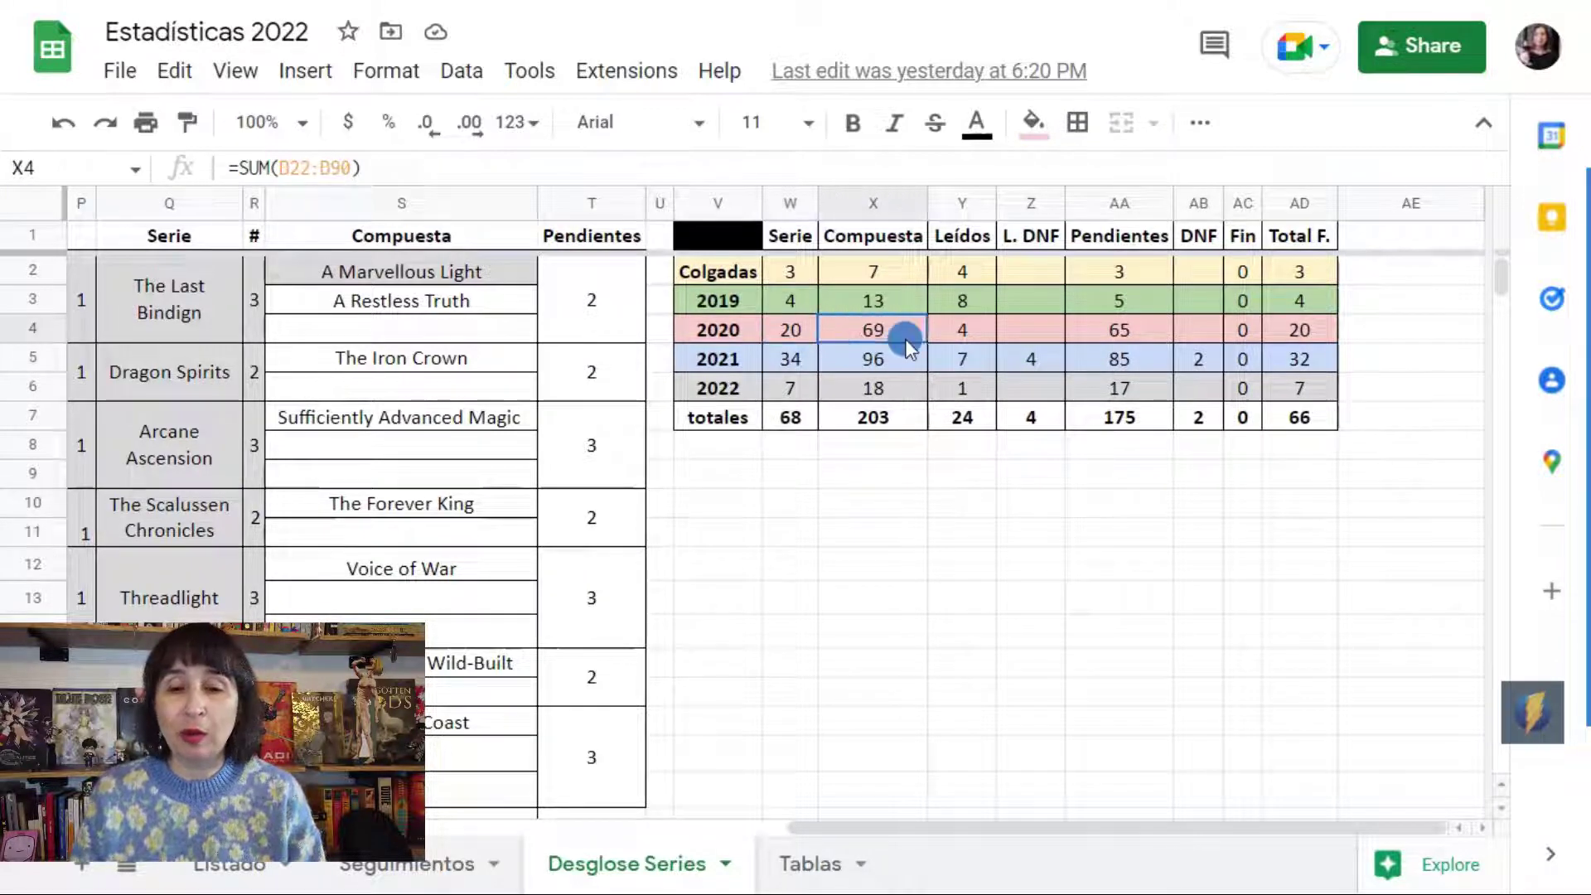
pyautogui.click(958, 330)
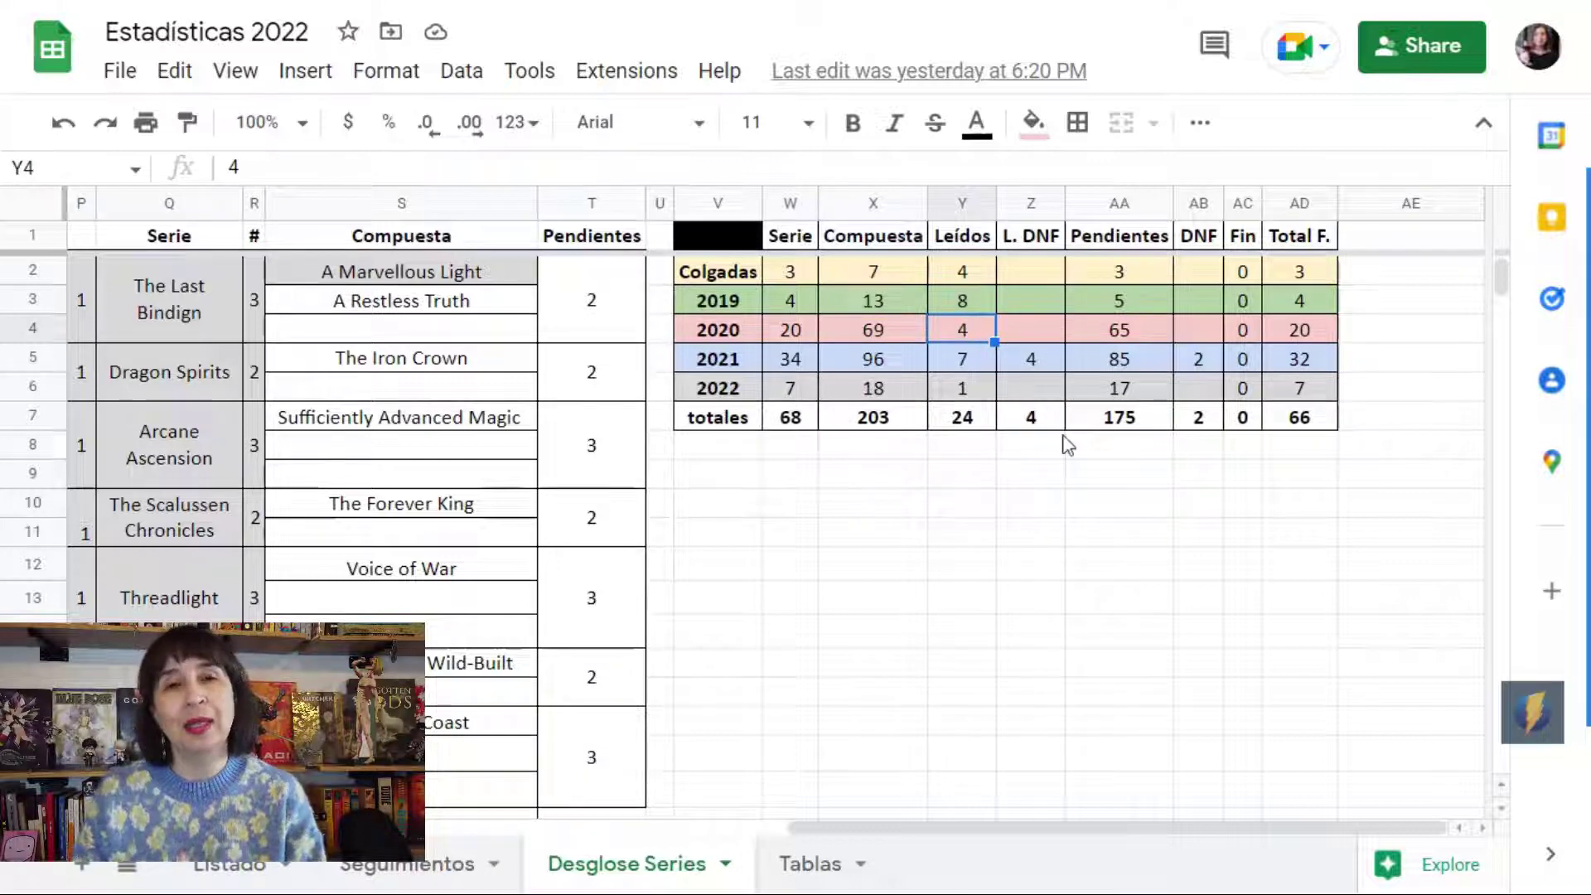
pyautogui.click(1151, 330)
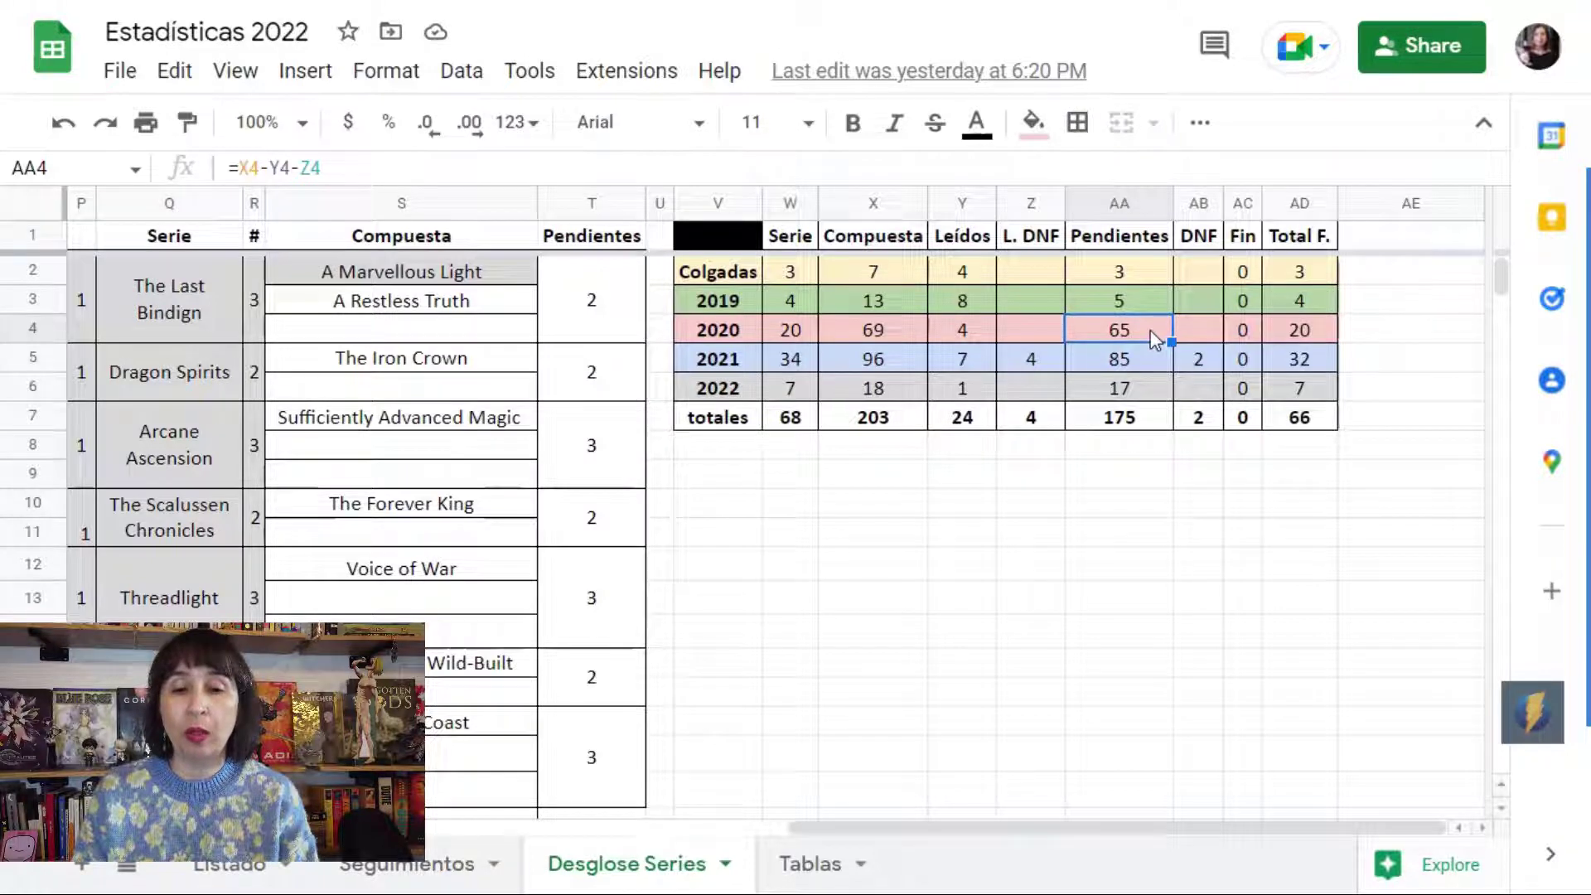
# Examine the 2021 row's Serie, Compuesta, Leídos and L. DNF cells in the summary table and return to the series list
pyautogui.click(803, 362)
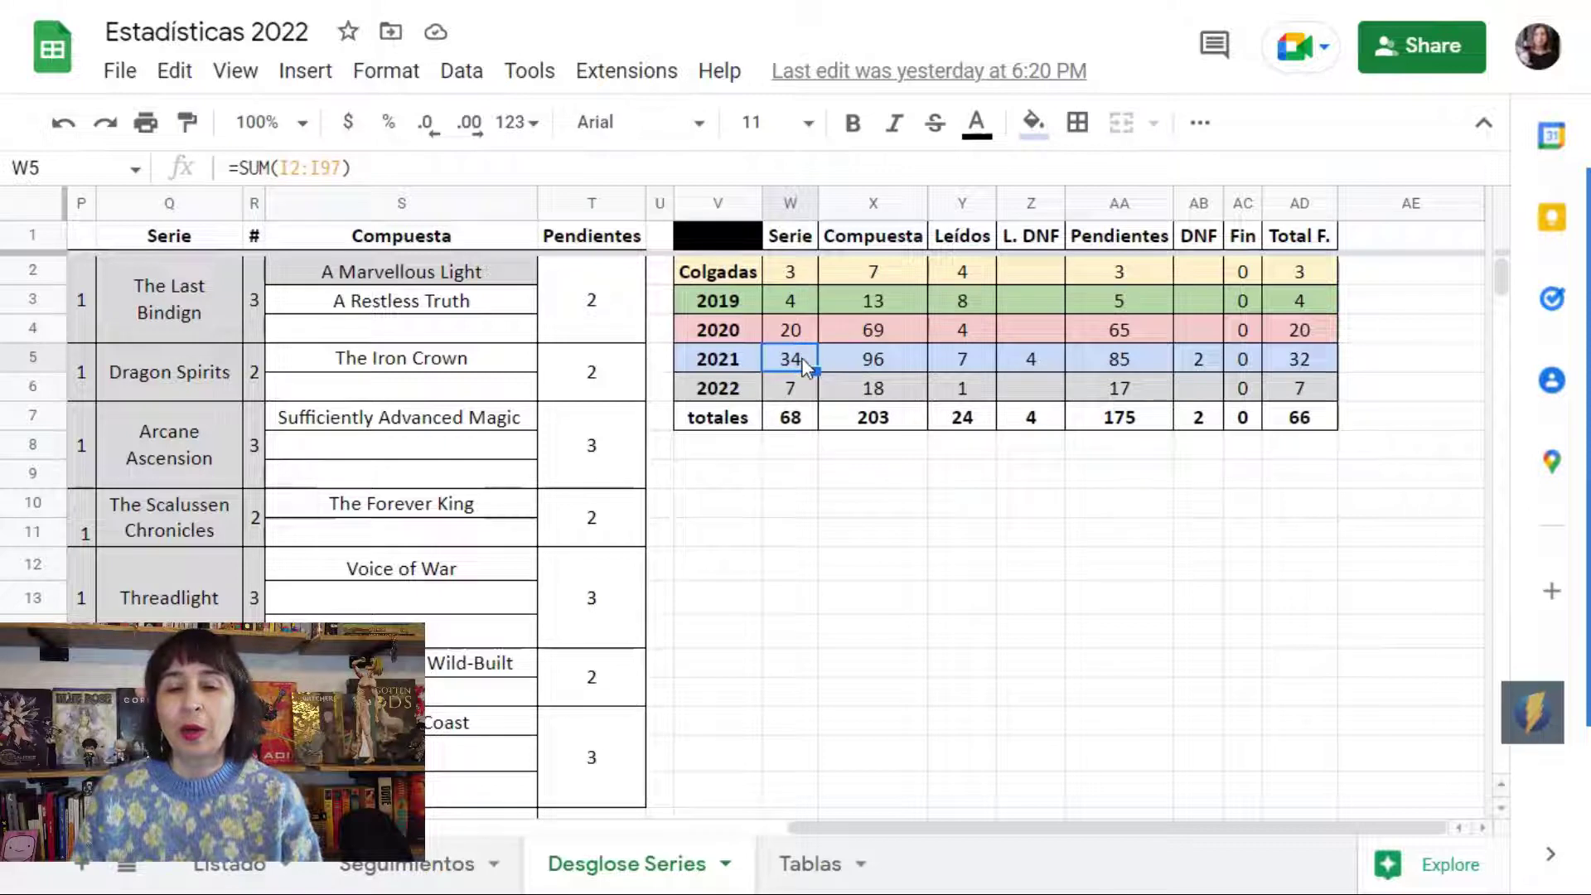
pyautogui.click(873, 362)
pyautogui.click(975, 368)
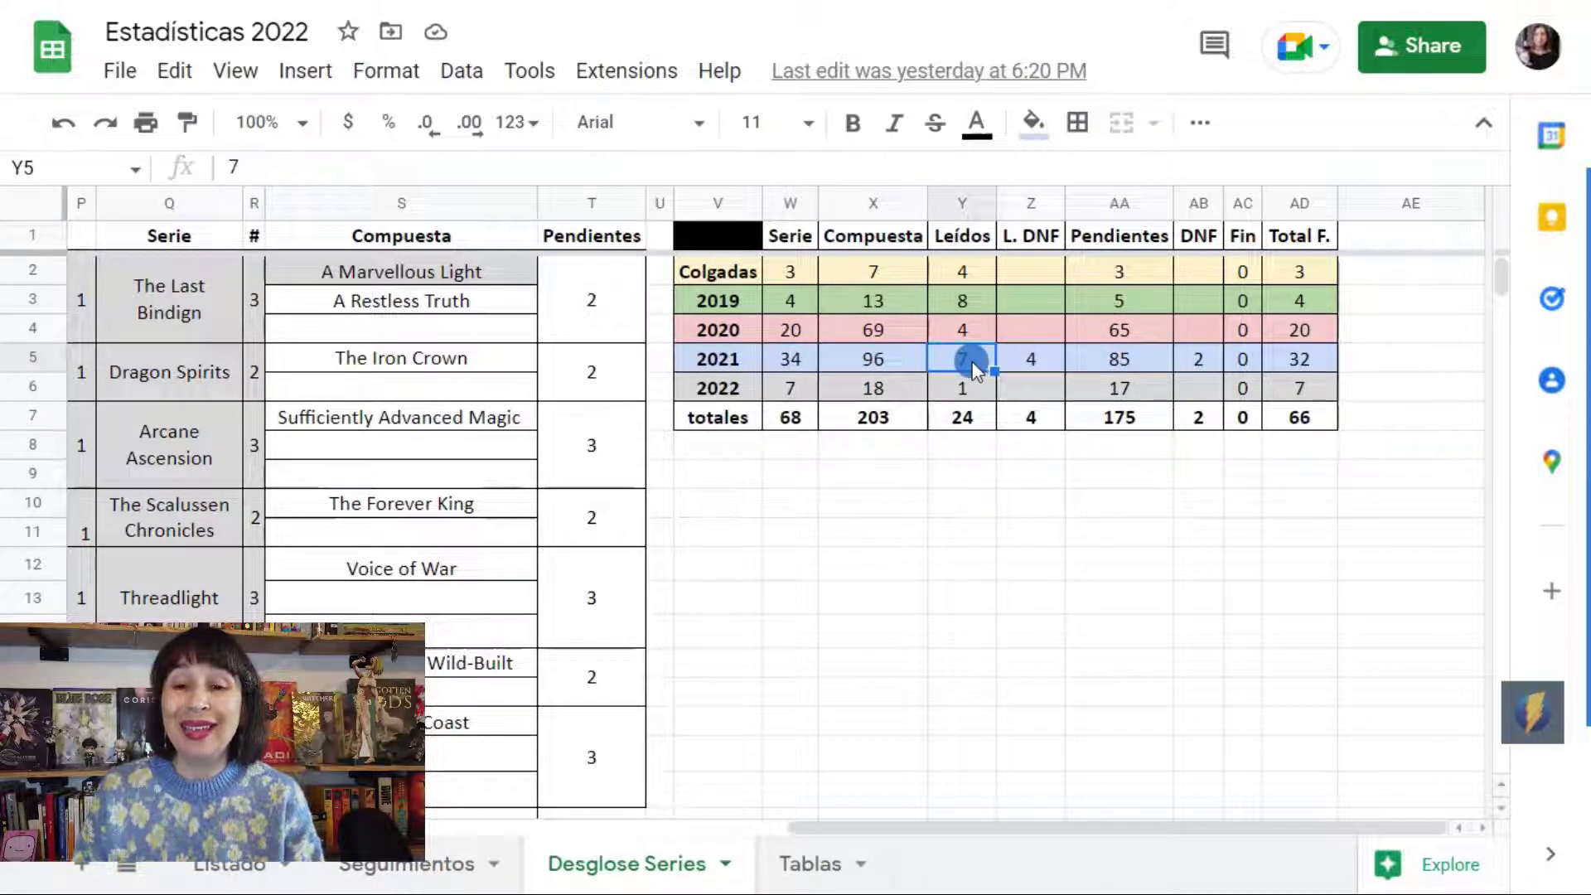
pyautogui.click(1047, 364)
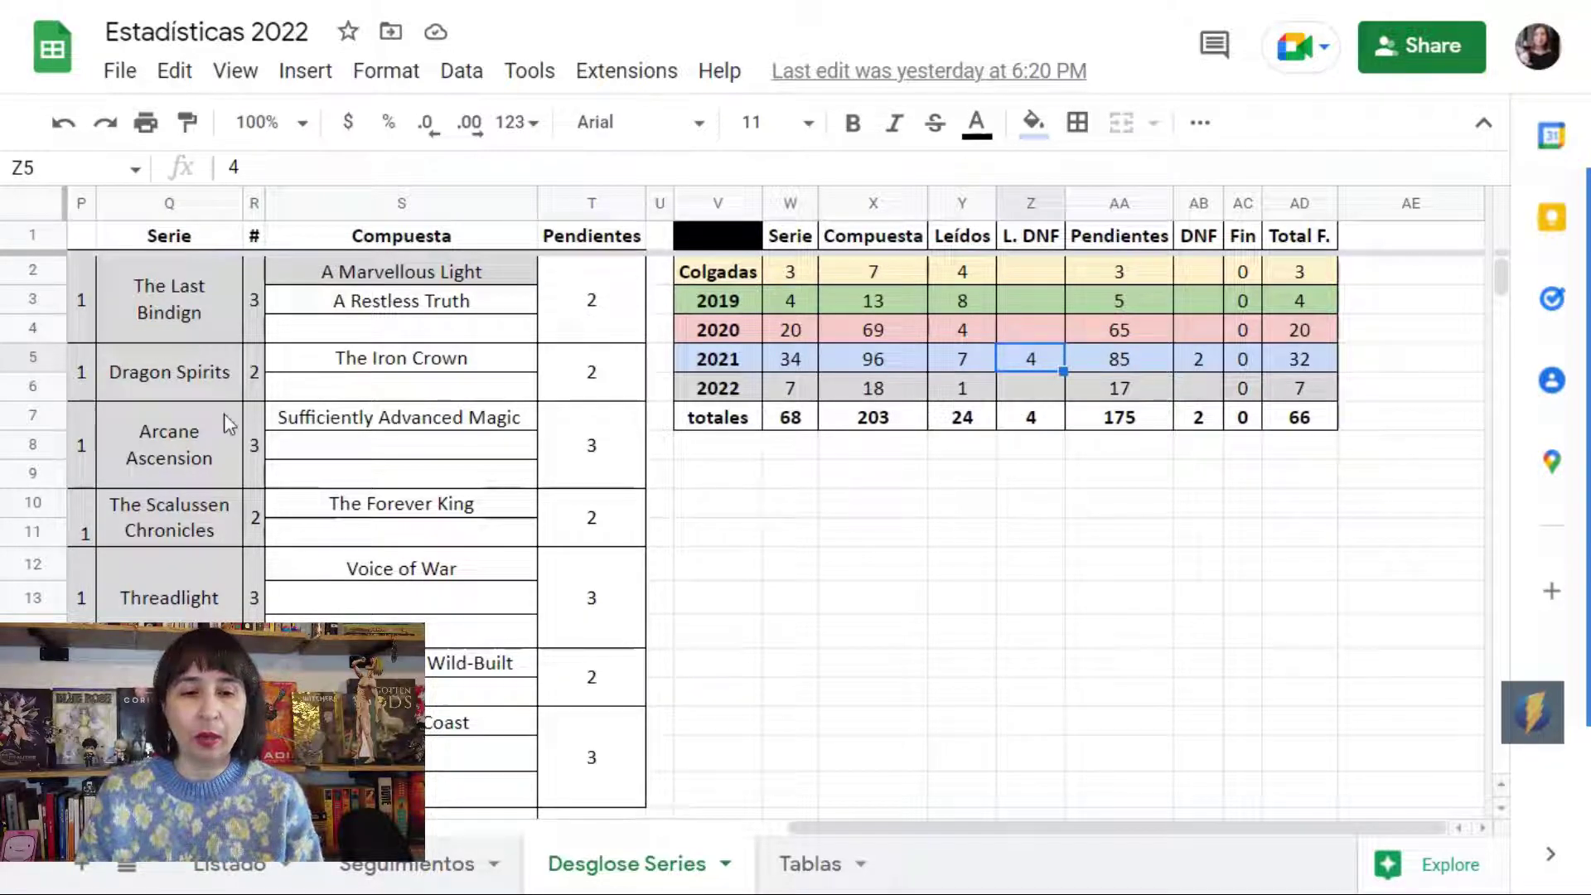
pyautogui.hscroll(-10, 224, 414)
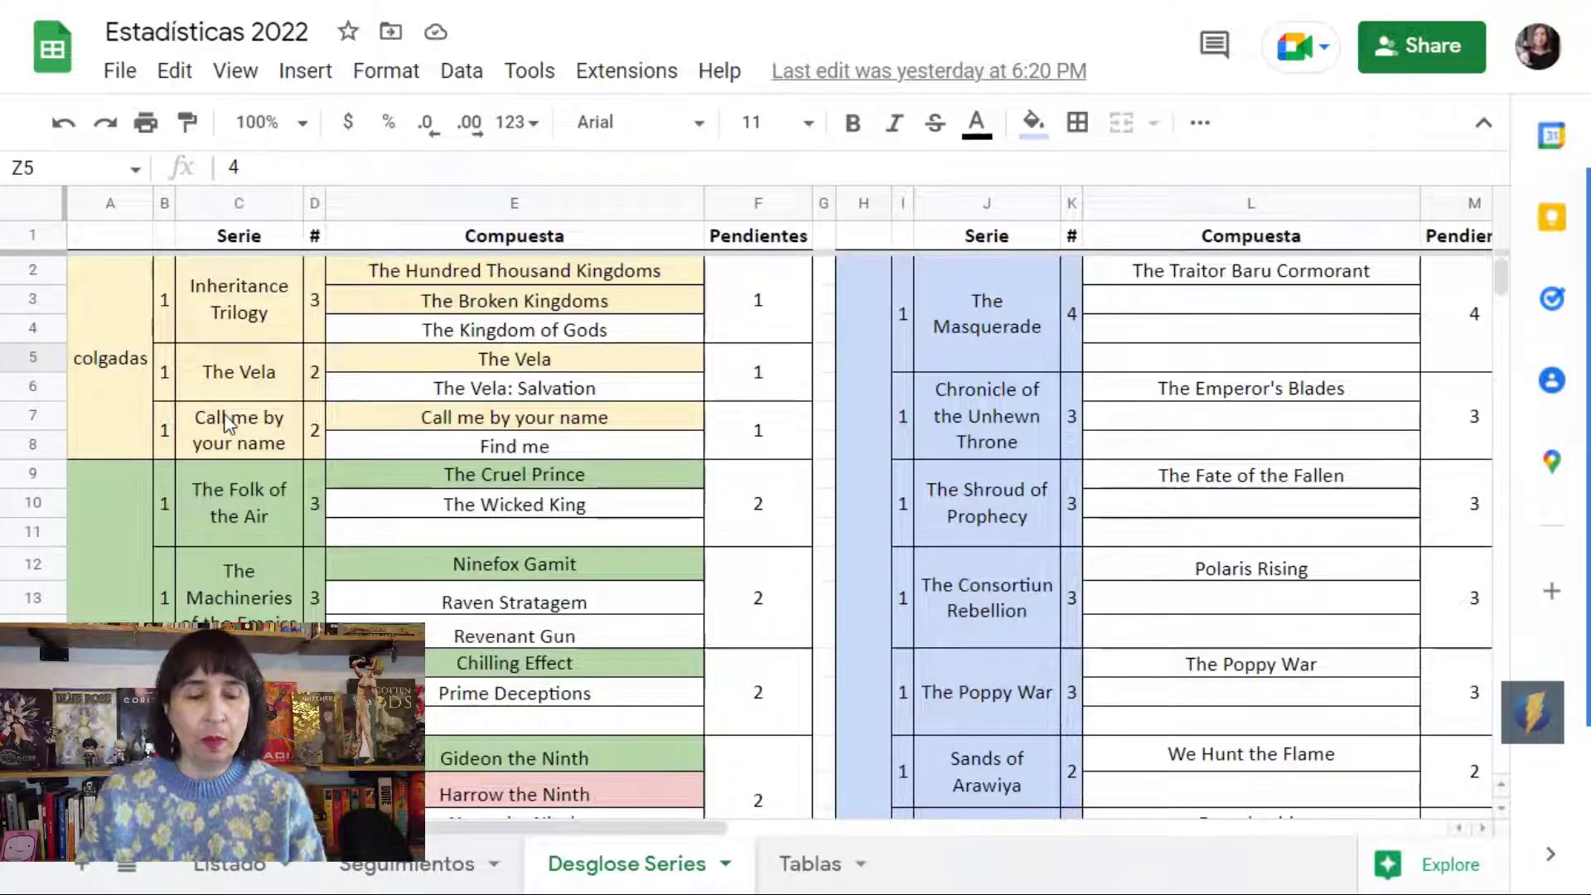
# Inspect the 2021 group's The Traitor Baru Cormorant, The Emperor's Blades, The Fate of the Fallen and Polaris Rising entries
pyautogui.hscroll(5, 228, 422)
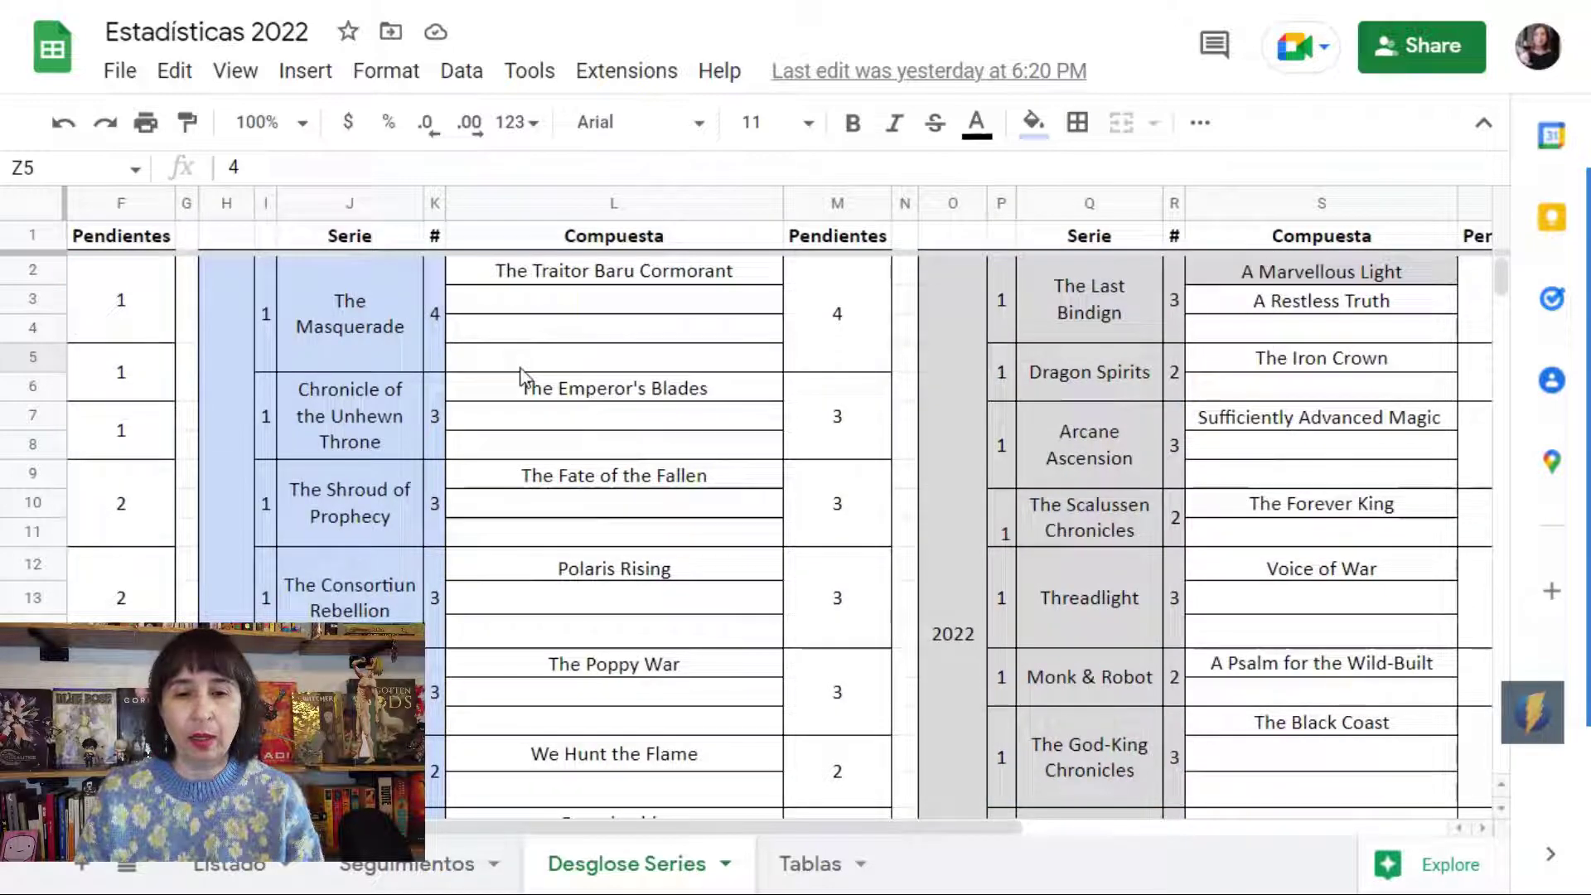
pyautogui.click(676, 273)
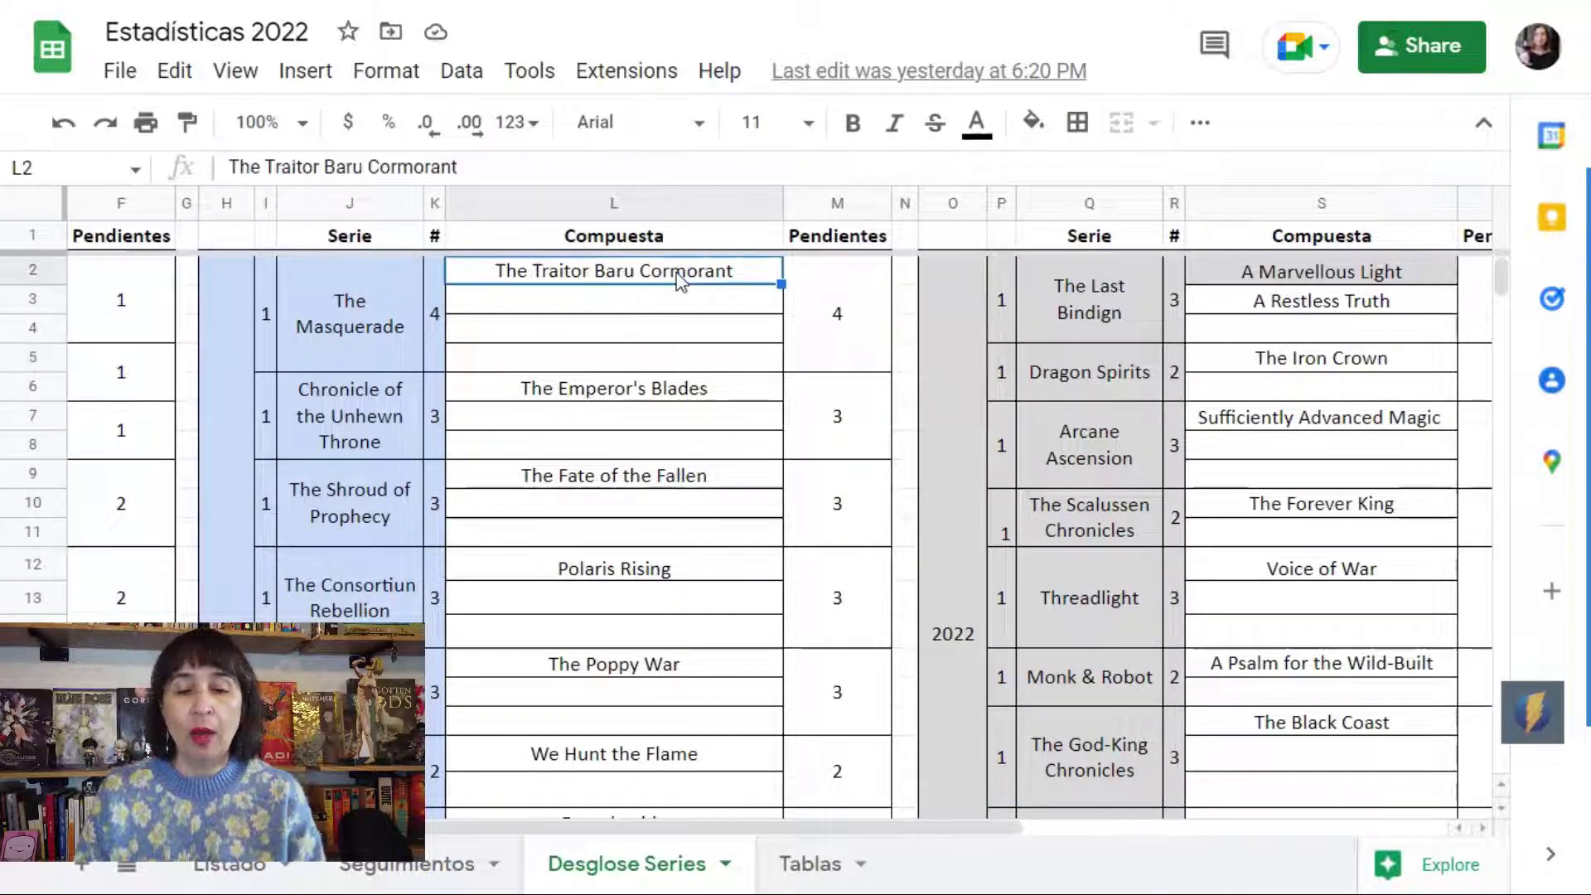
pyautogui.click(717, 397)
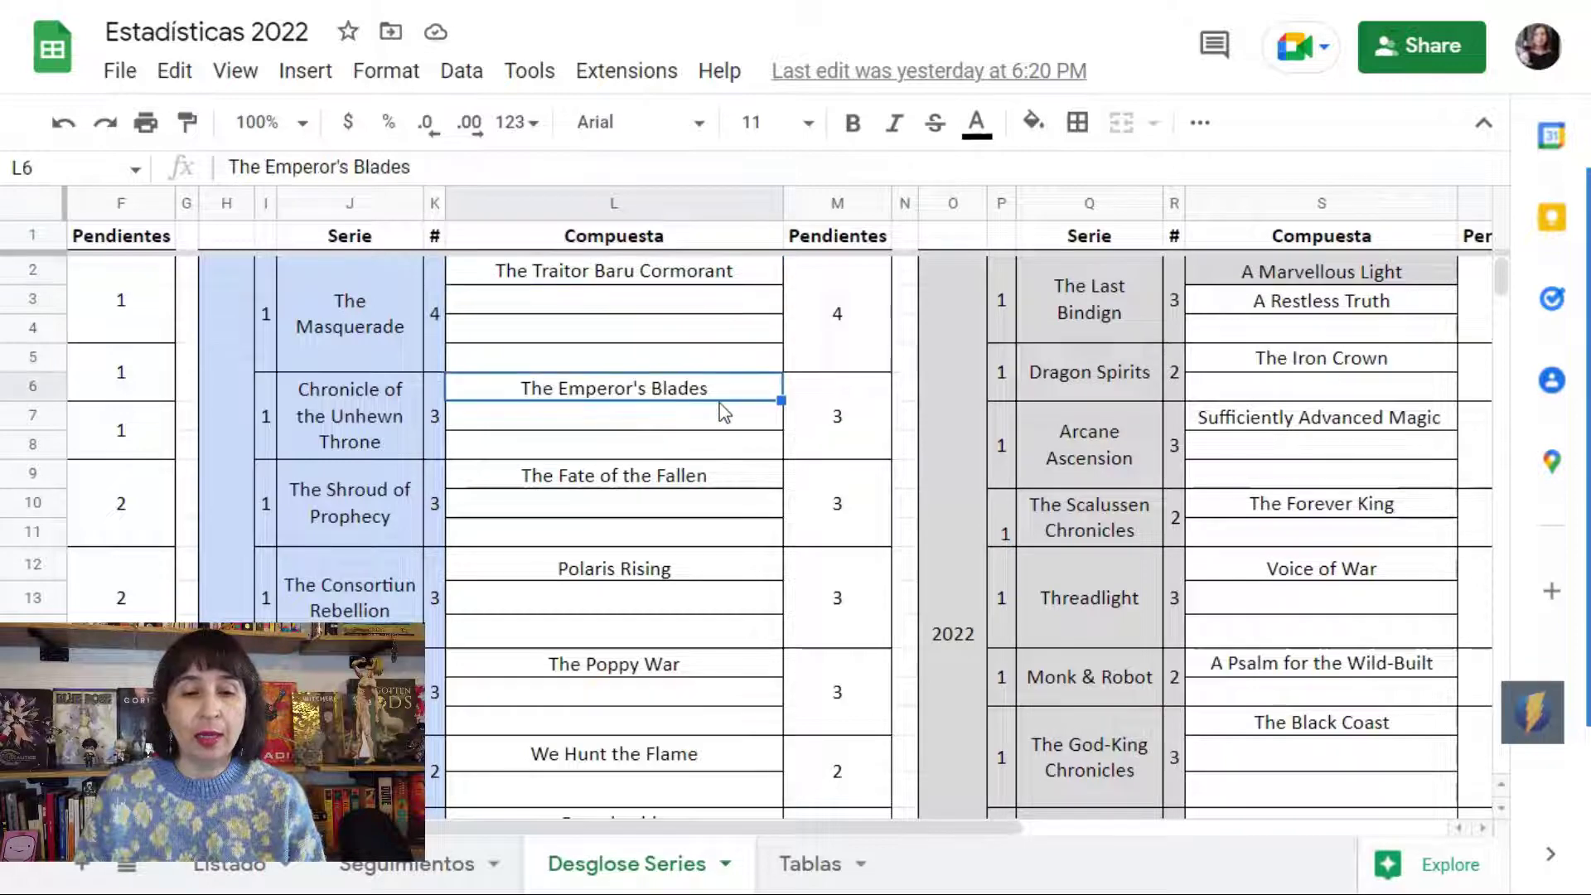
pyautogui.click(710, 479)
pyautogui.scroll(-1, 711, 484)
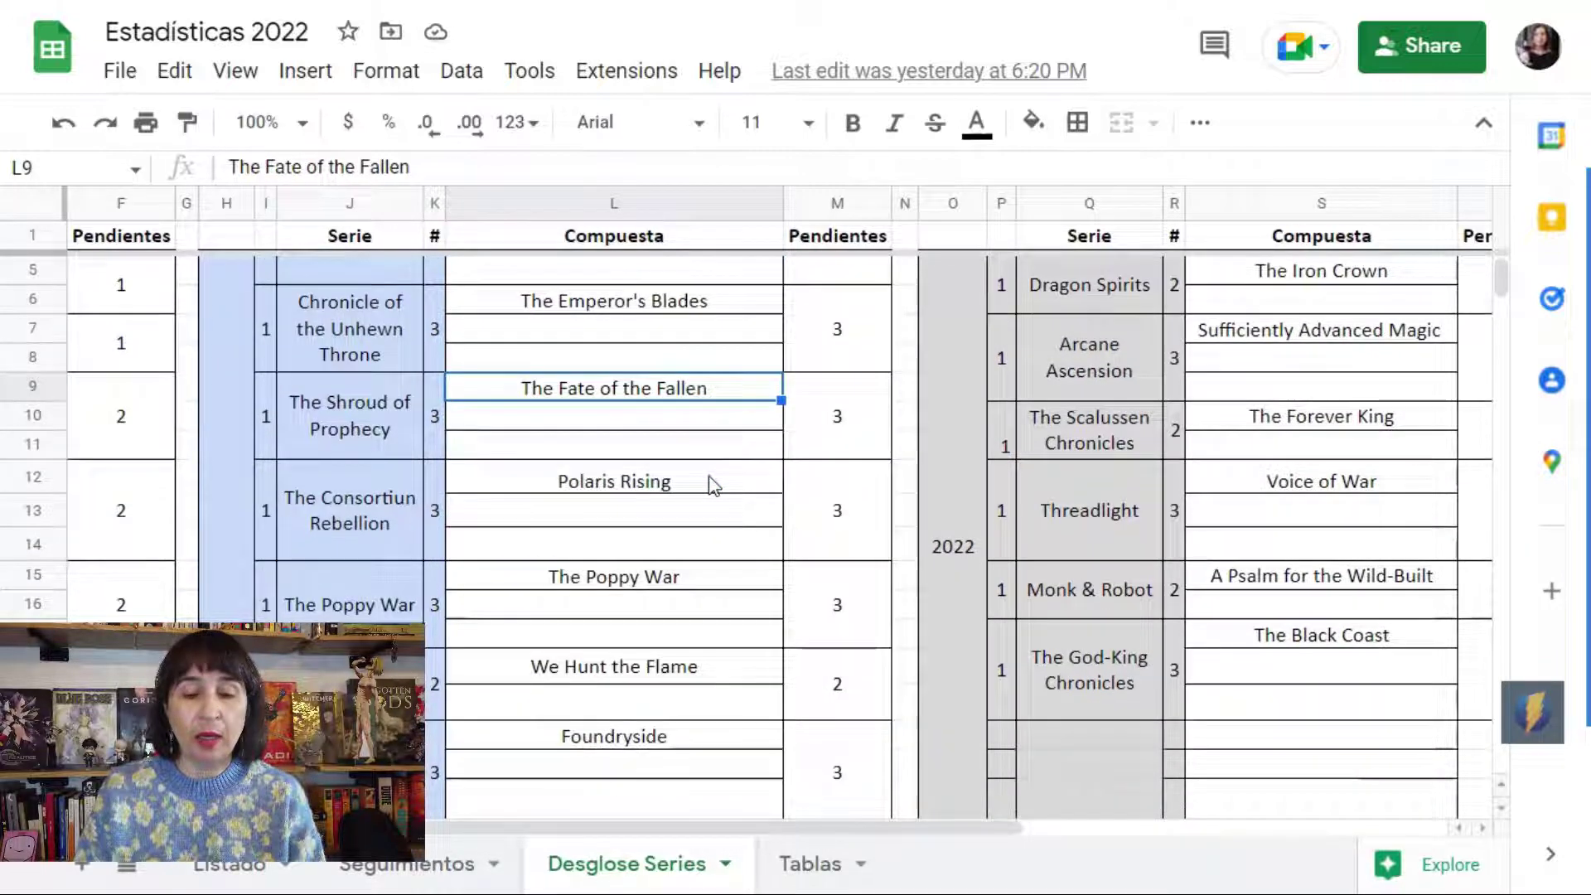
pyautogui.click(710, 485)
pyautogui.scroll(-1, 710, 485)
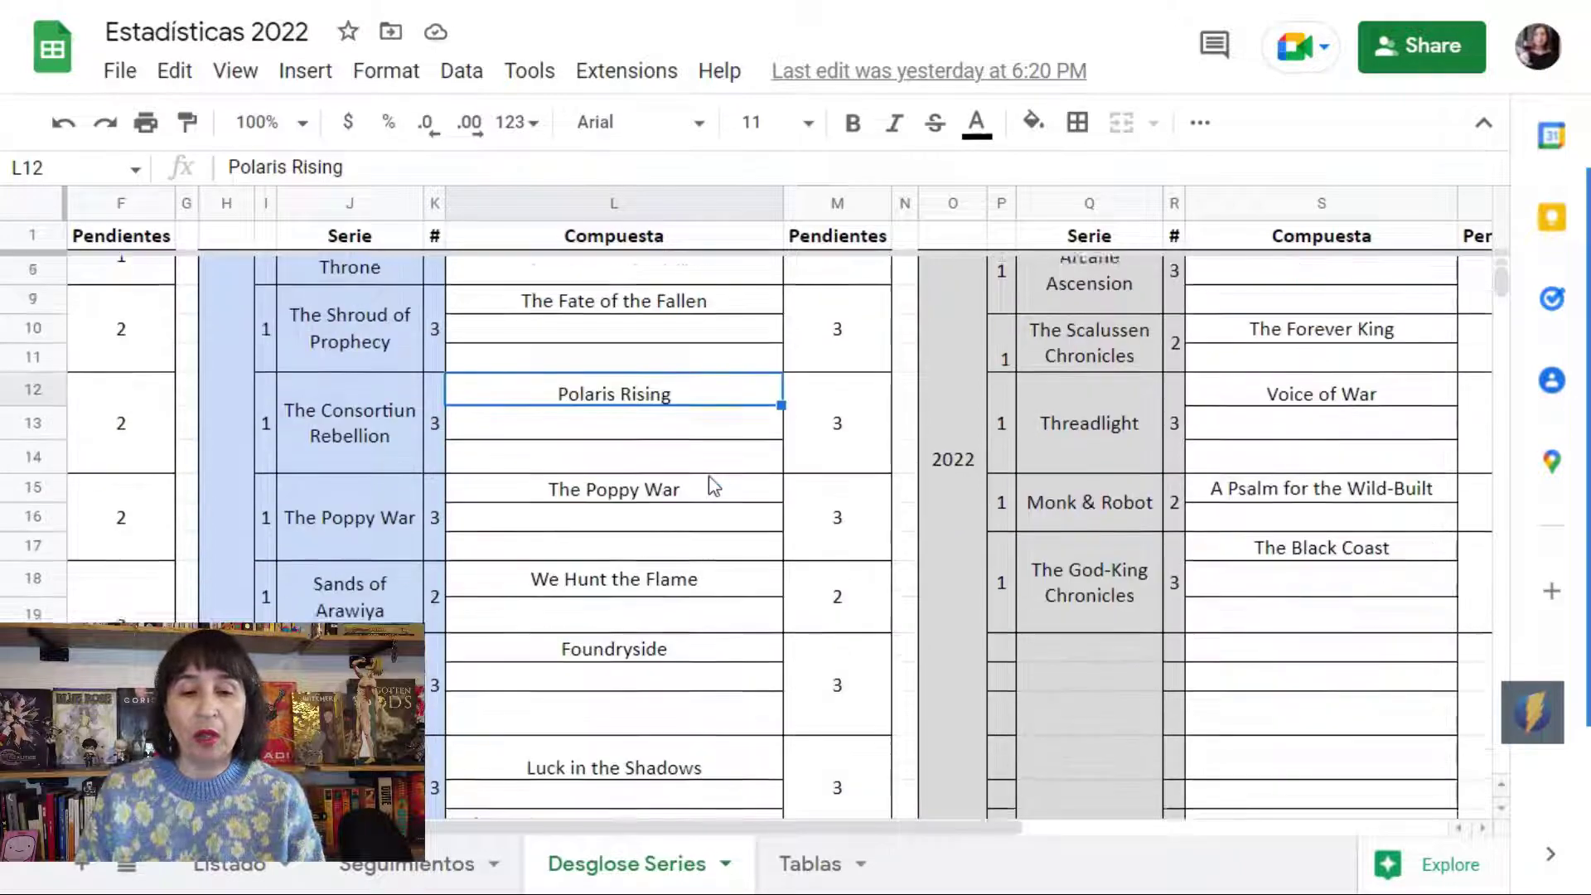
# Inspect The Long Way to a Small Angry Planet and The Unbroken in the 2021 group
pyautogui.scroll(-2, 710, 478)
pyautogui.scroll(-1, 709, 479)
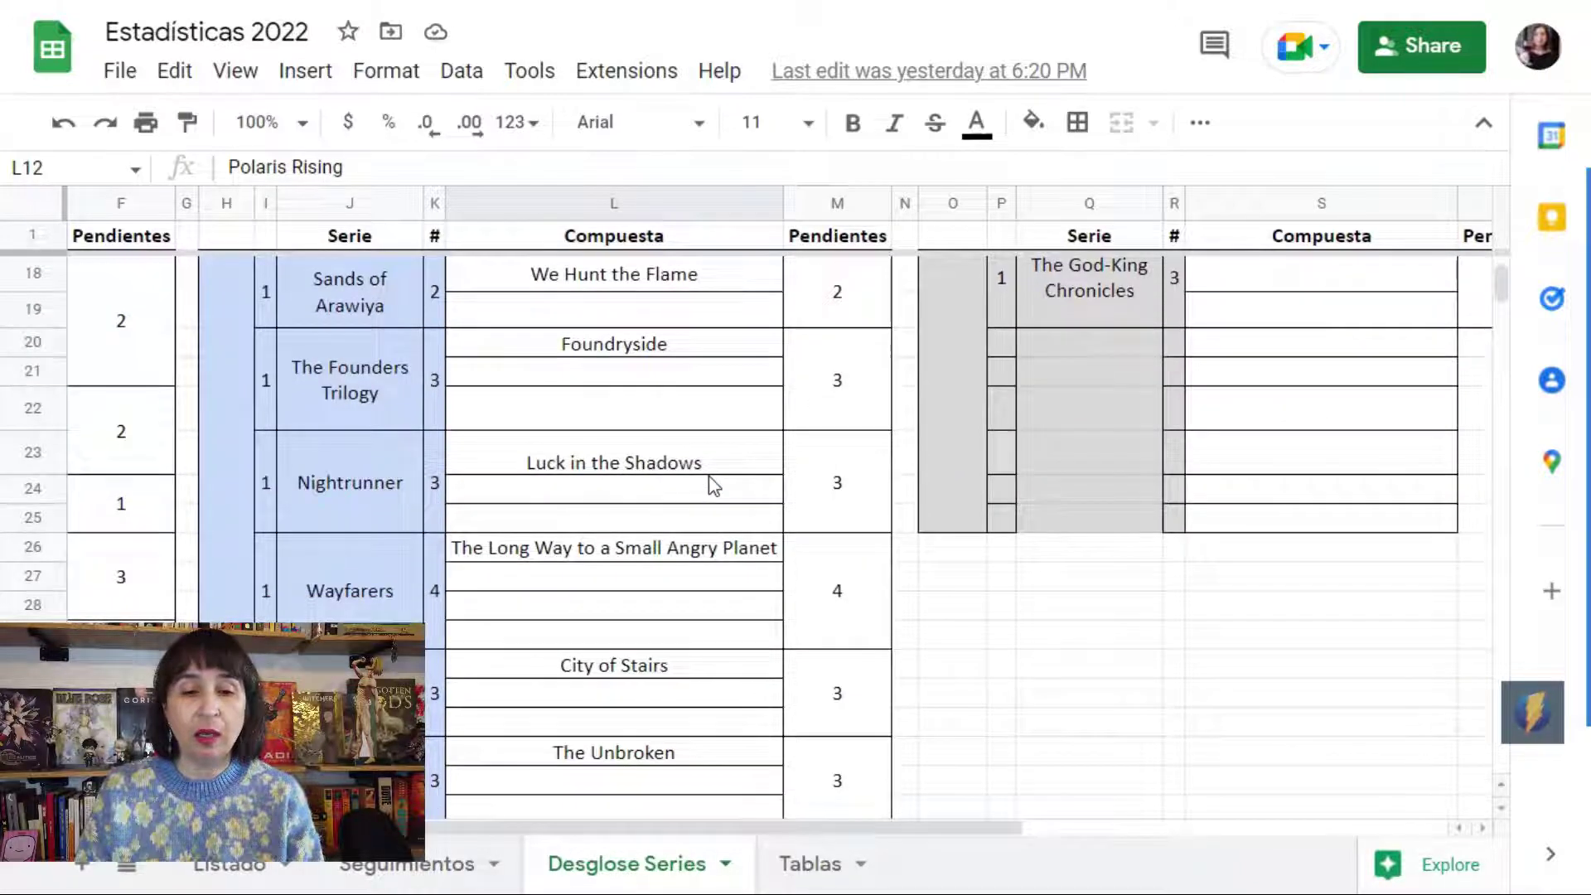
pyautogui.scroll(-2, 709, 477)
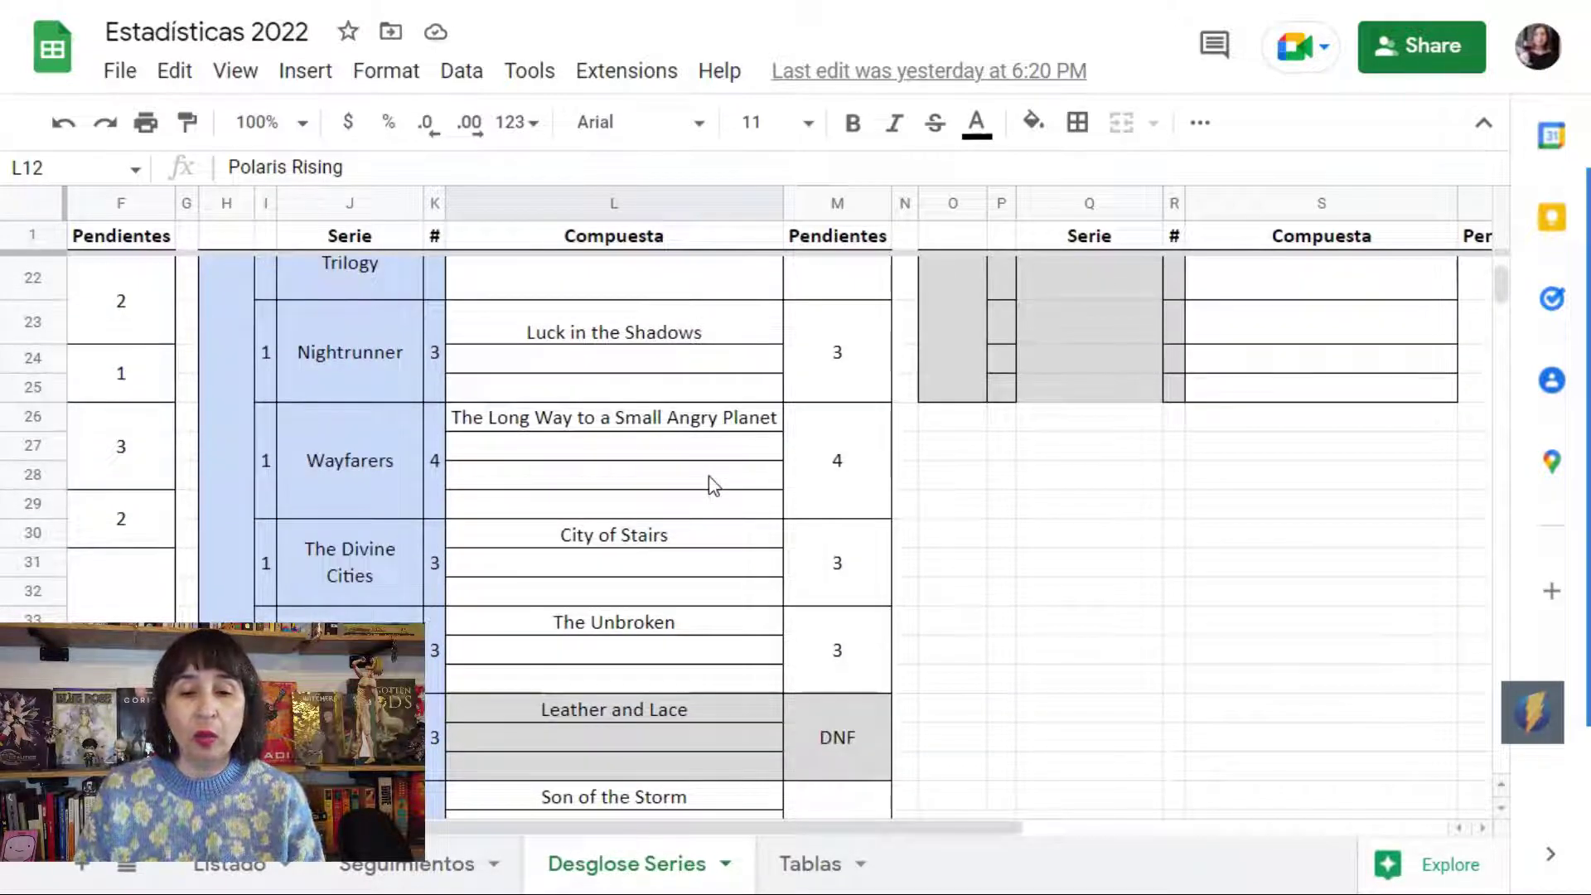
pyautogui.click(703, 425)
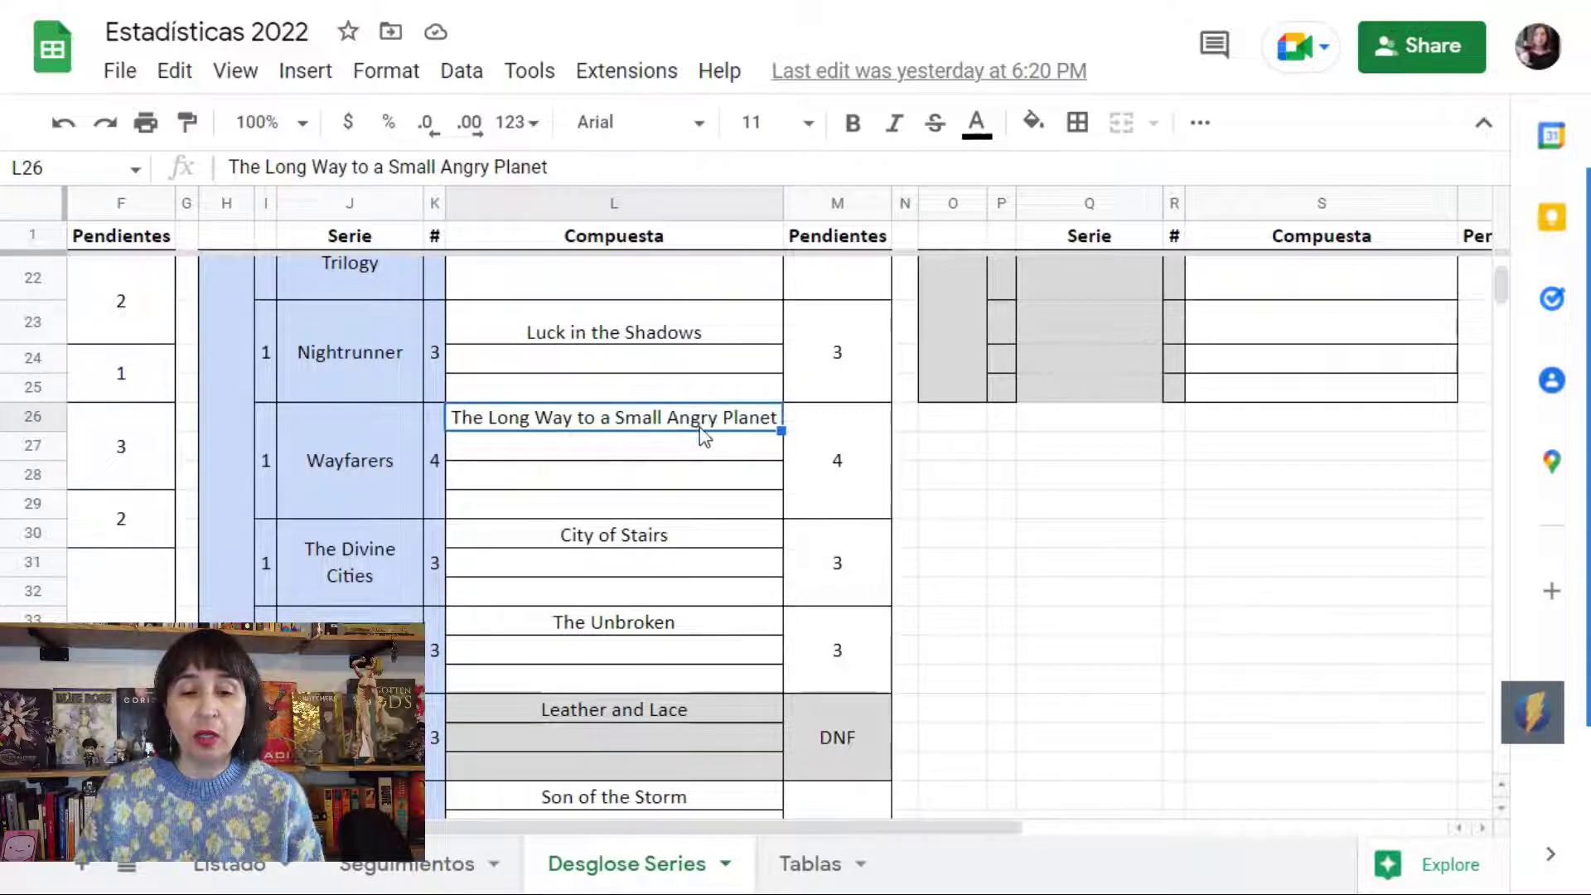
pyautogui.scroll(-1, 703, 432)
pyautogui.scroll(-2, 704, 437)
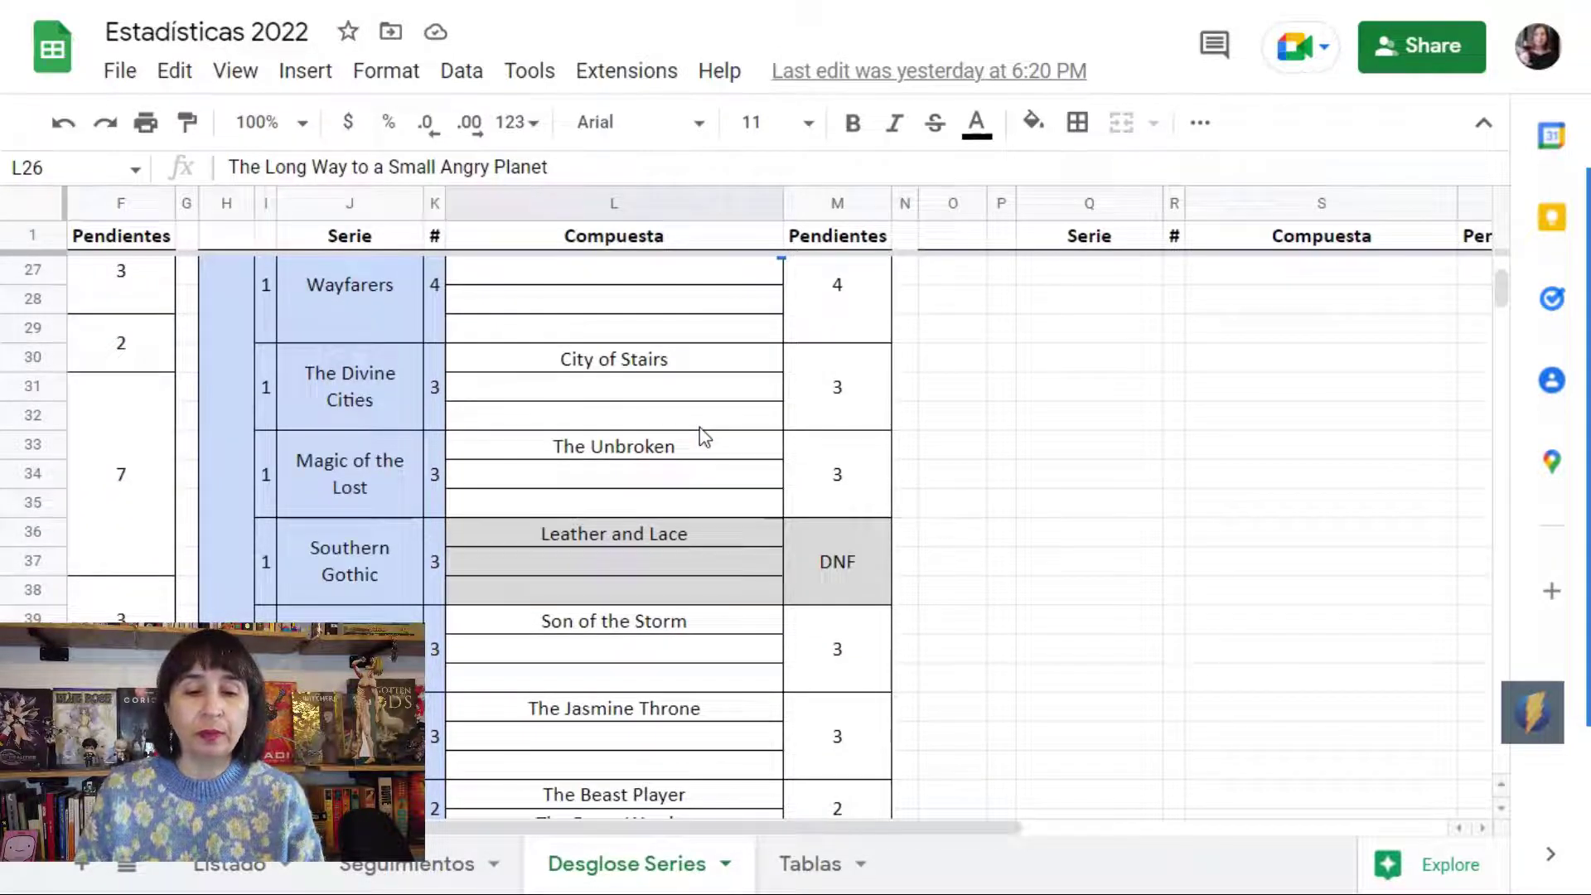
pyautogui.click(685, 451)
# Inspect the 2021 group's Leather and Lace, Son of the Storm and The Beast Player entries
pyautogui.scroll(-3, 685, 456)
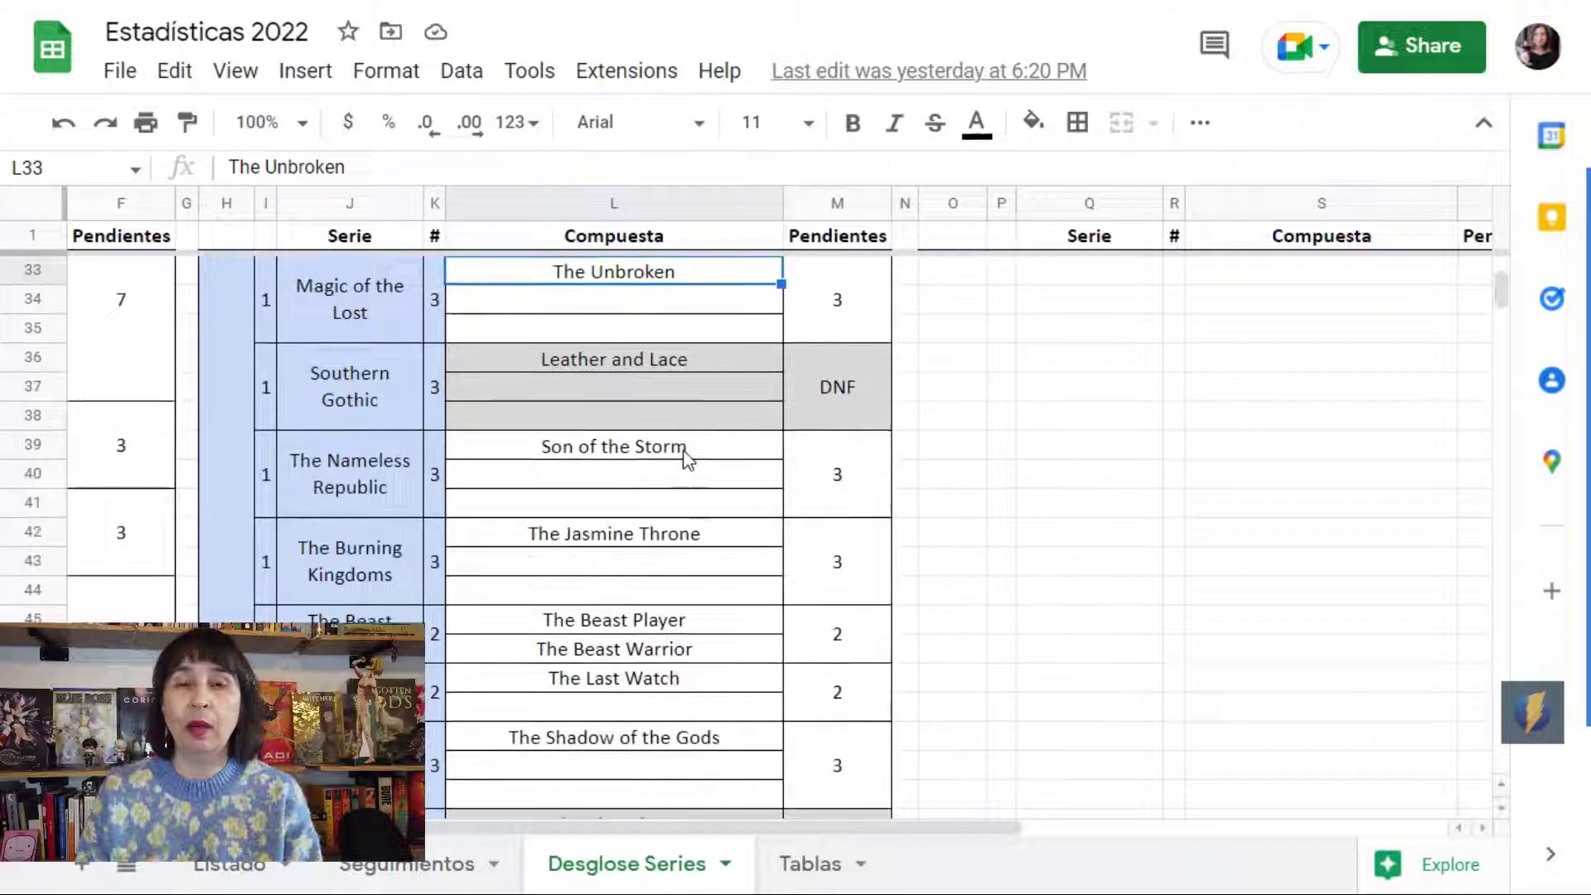
pyautogui.click(689, 362)
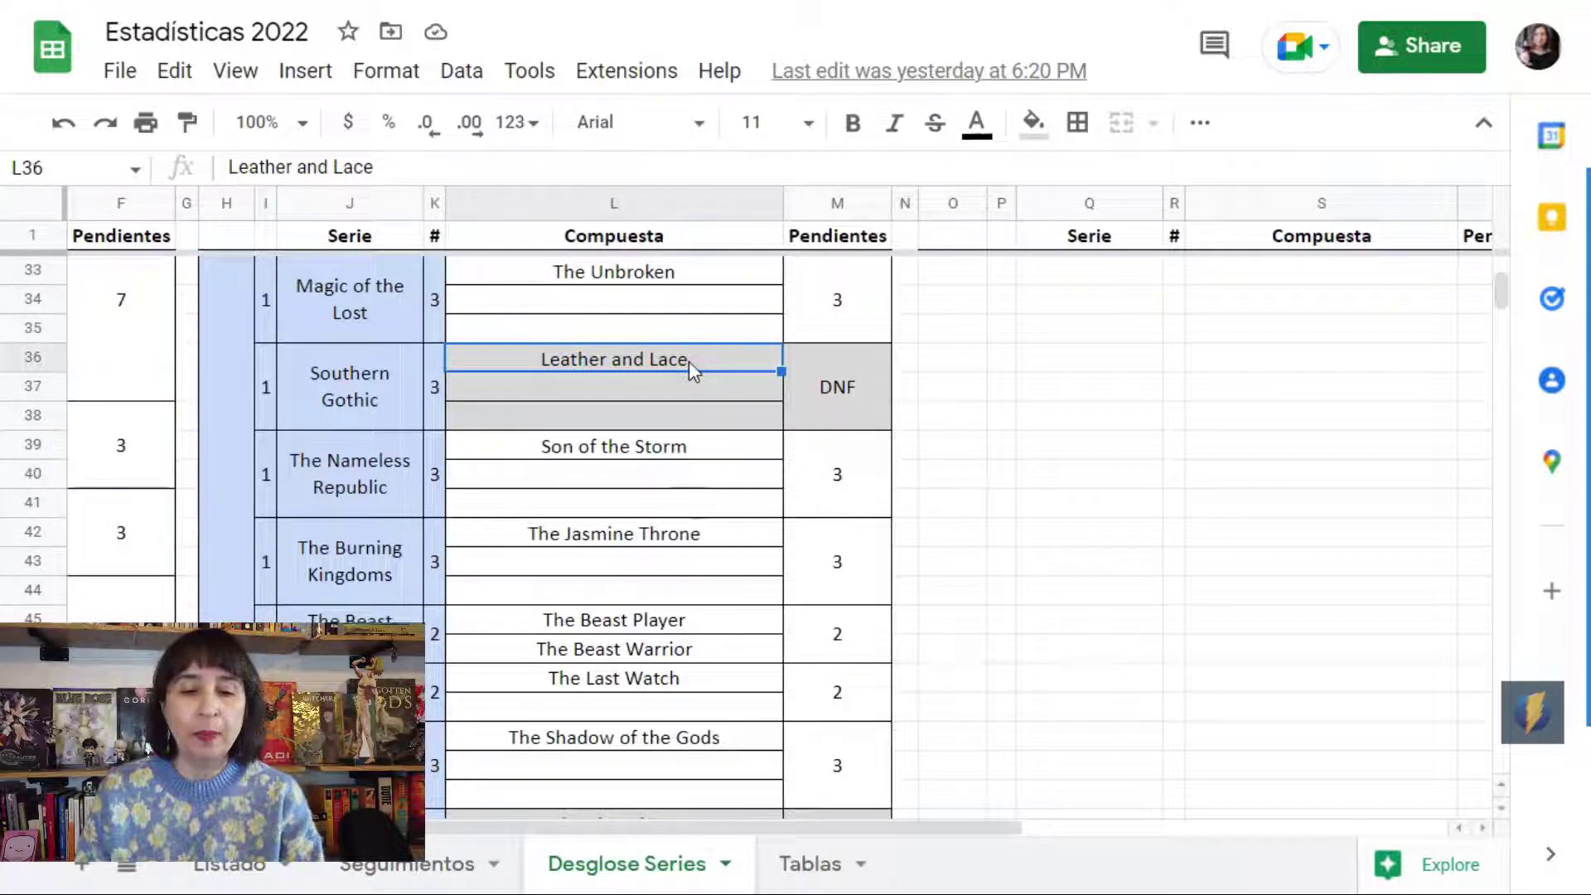
pyautogui.click(718, 449)
pyautogui.scroll(-1, 717, 455)
pyautogui.scroll(-1, 720, 458)
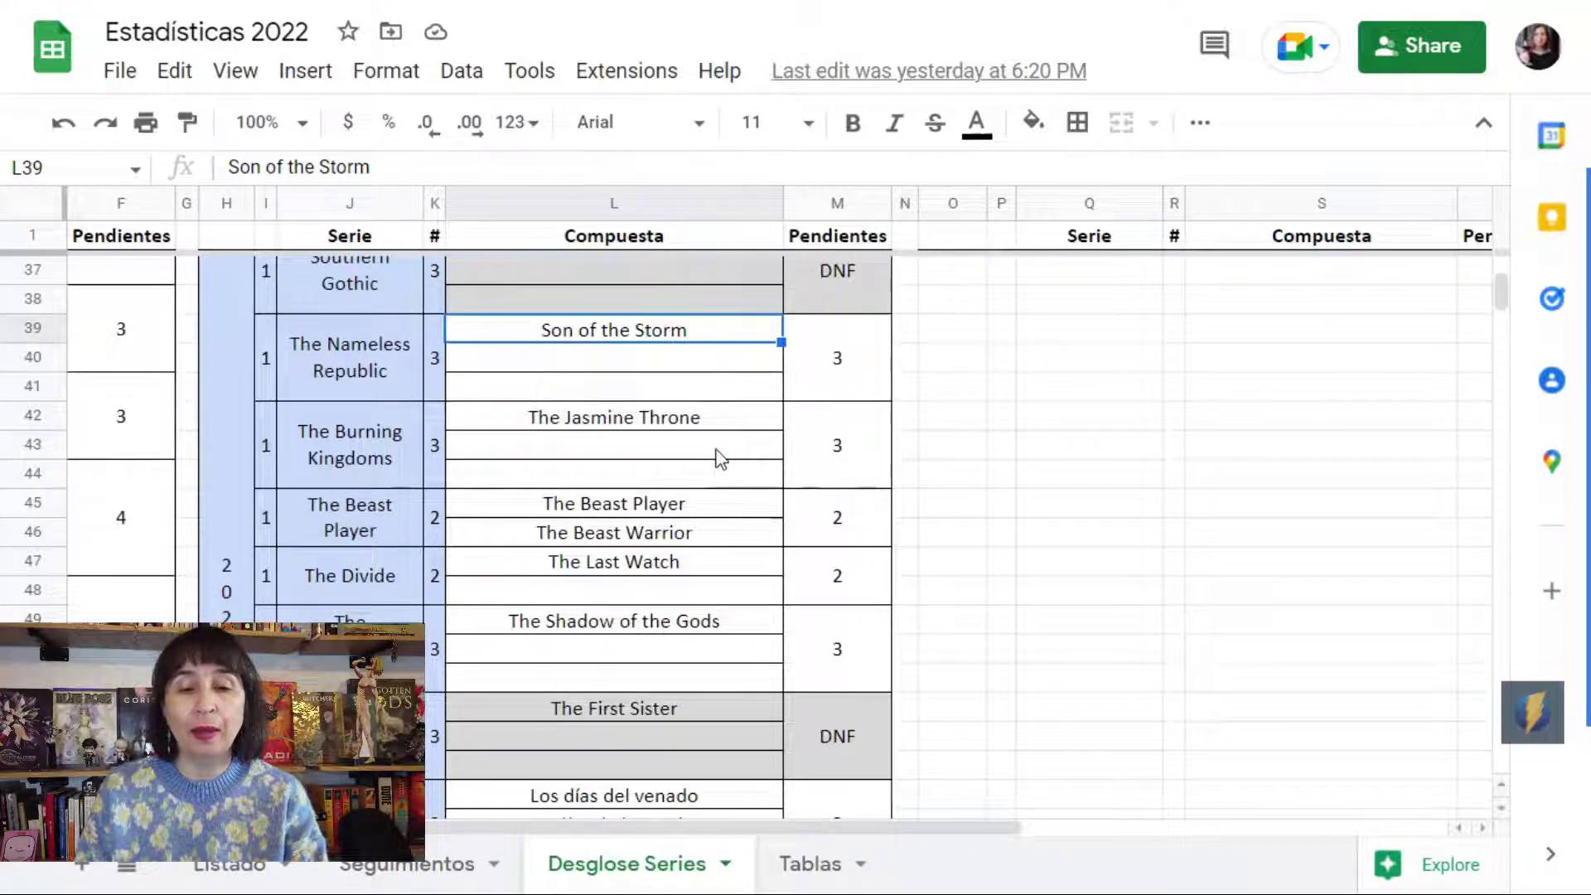
pyautogui.scroll(-1, 720, 458)
pyautogui.click(698, 417)
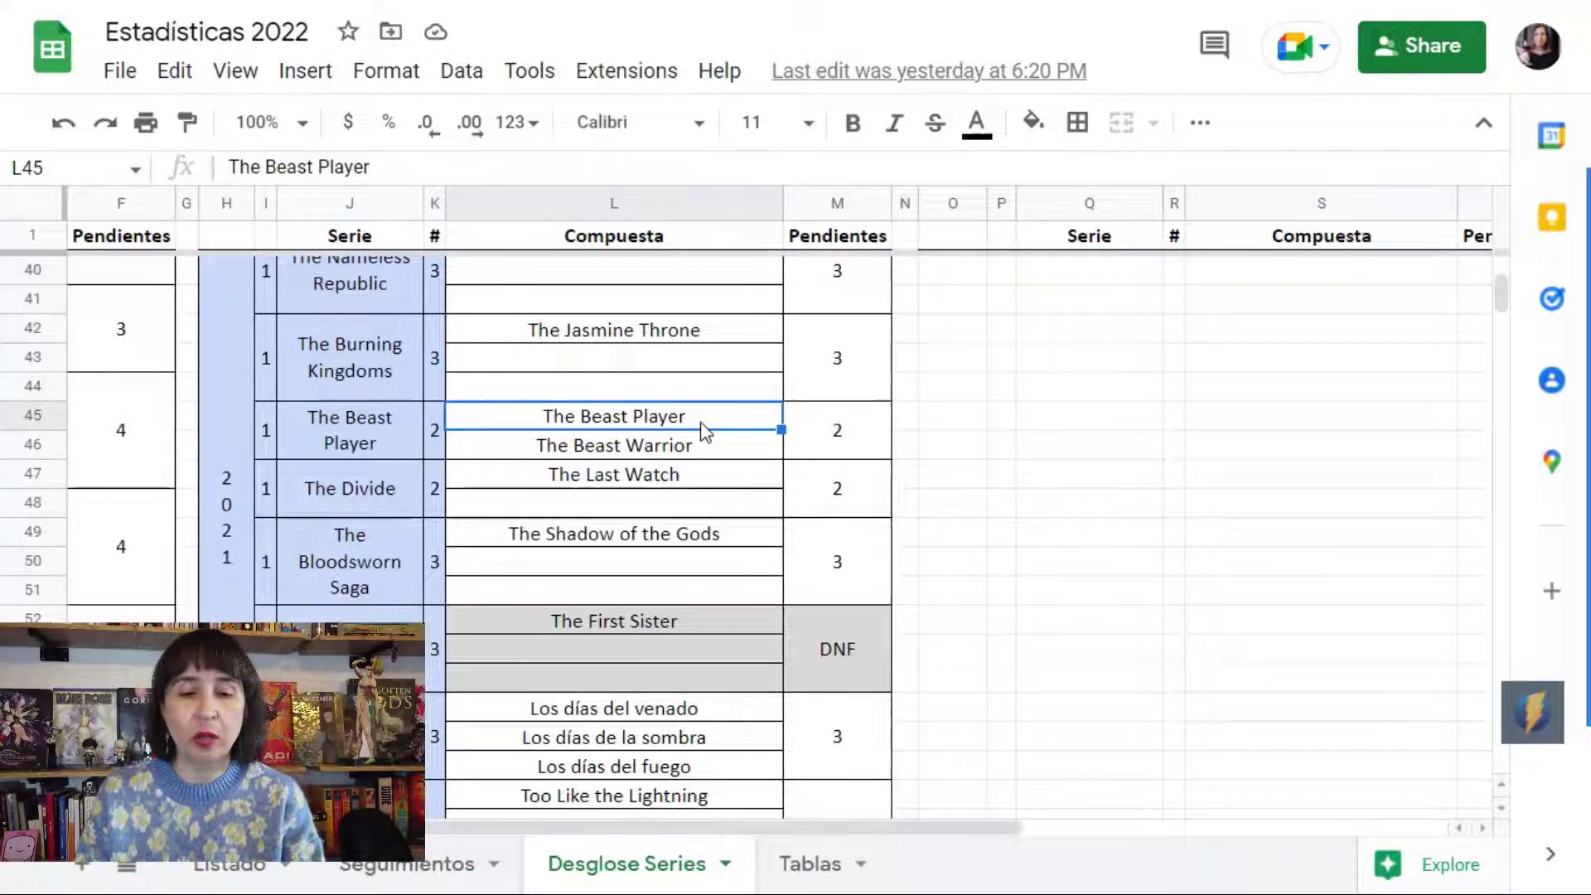
# Examine The First Sister with its Pendientes cell, and the Los días del venado entry of La saga de los Confines
pyautogui.scroll(-2, 713, 471)
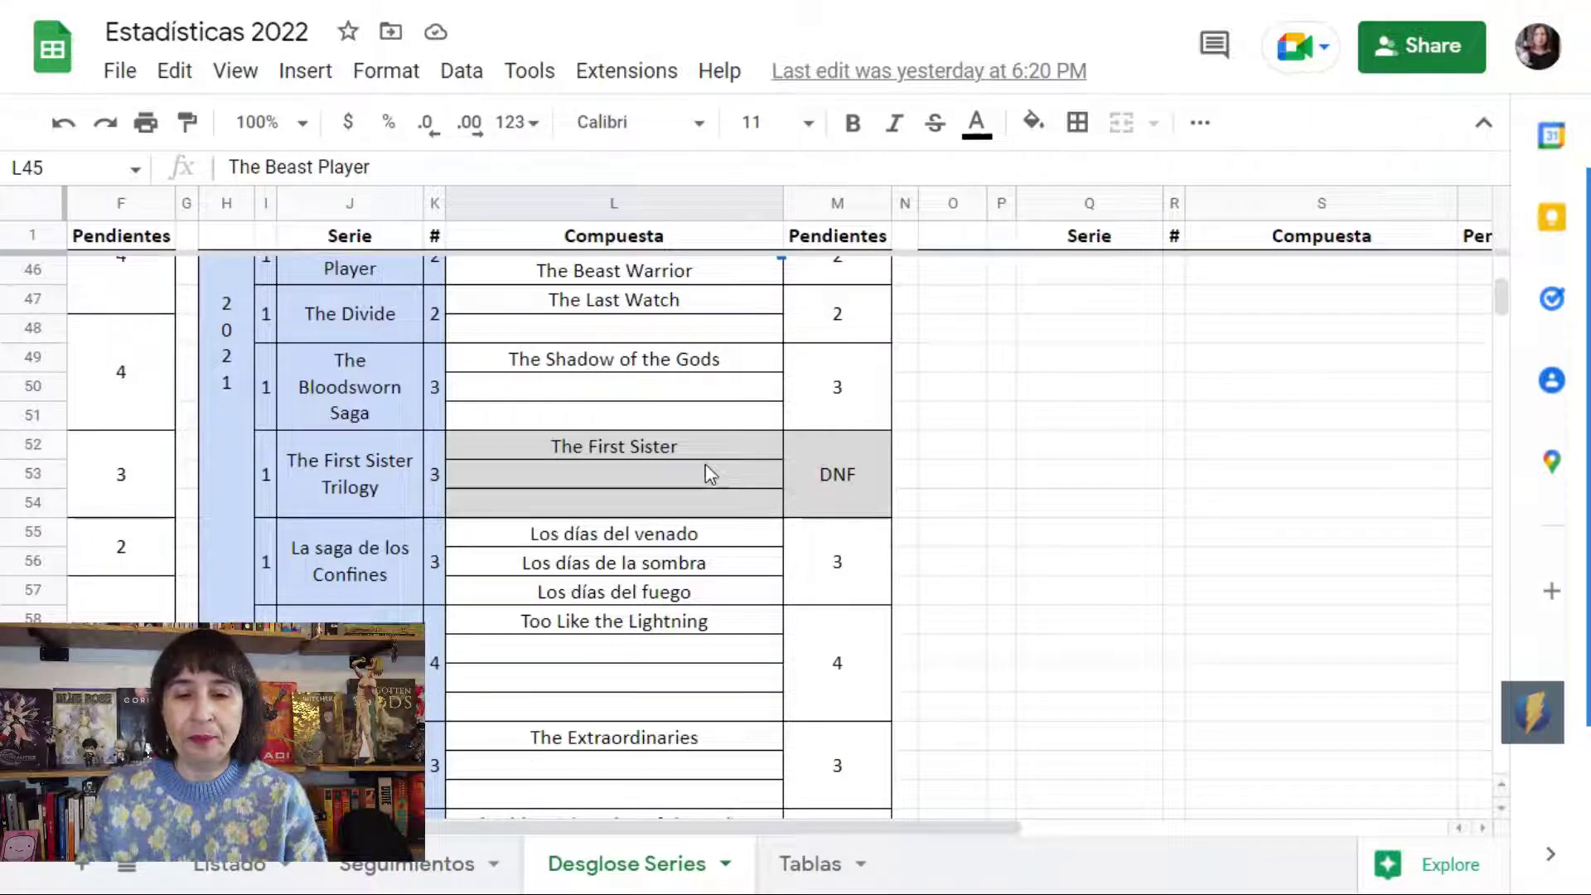
pyautogui.click(705, 454)
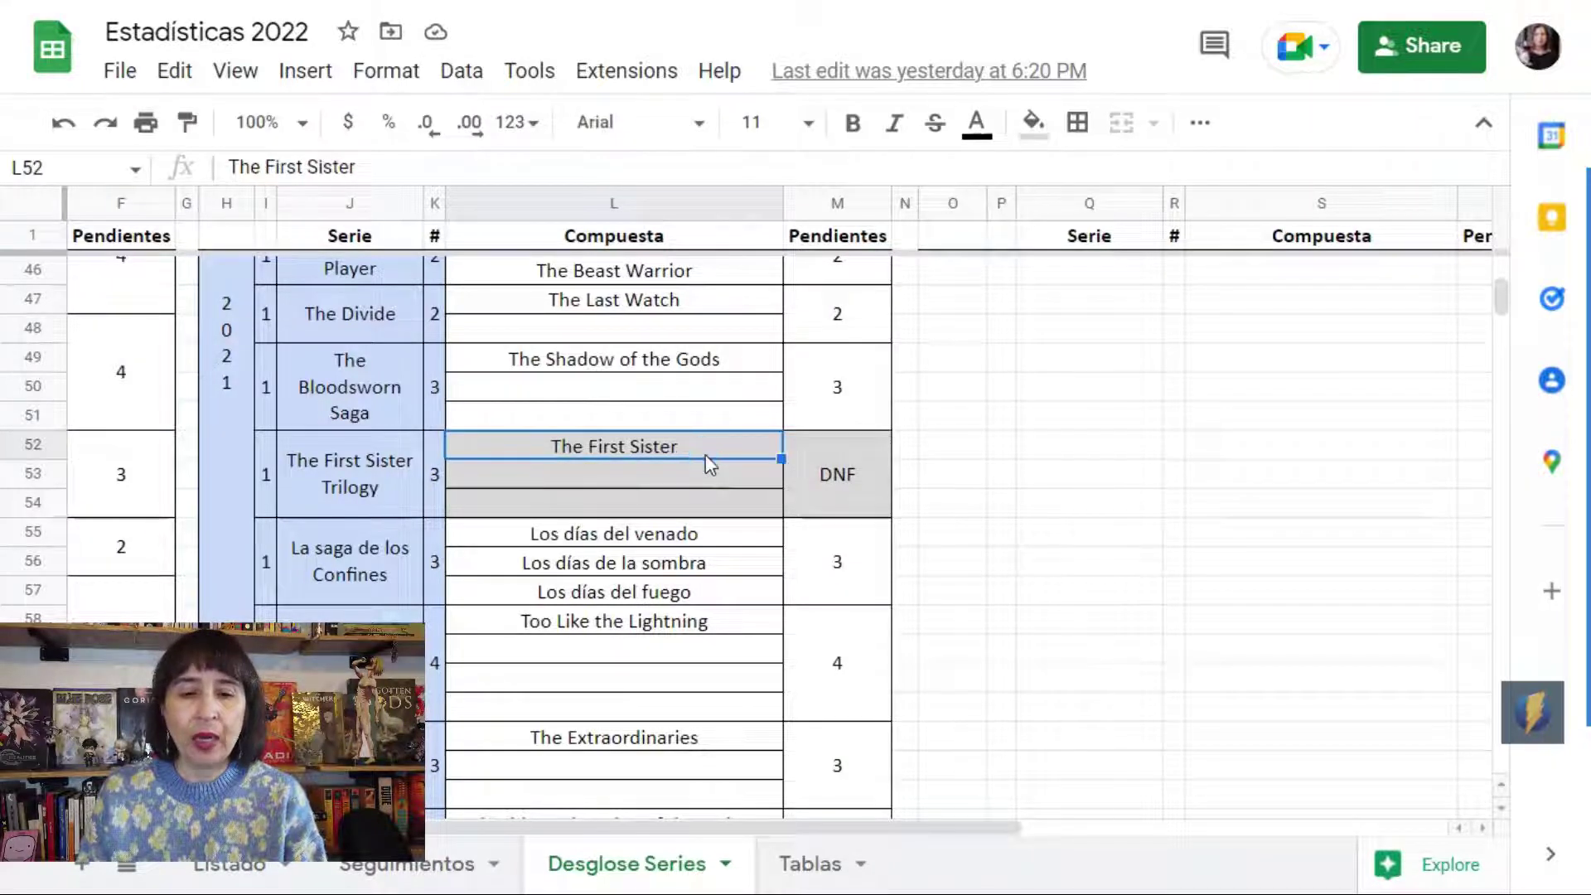
pyautogui.click(844, 484)
pyautogui.scroll(-2, 634, 534)
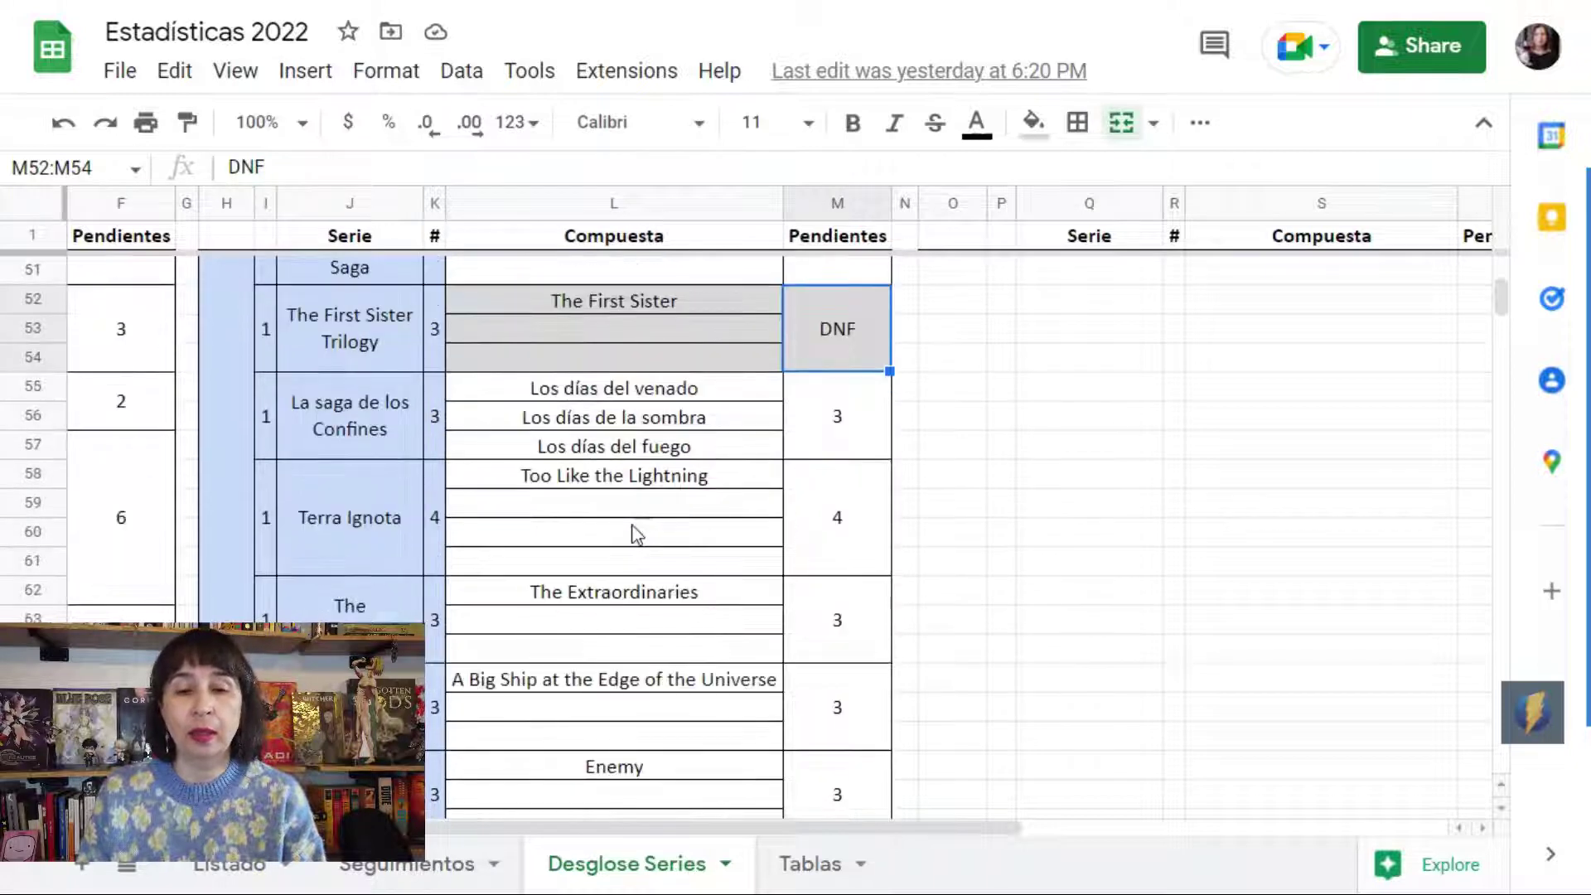
pyautogui.click(673, 390)
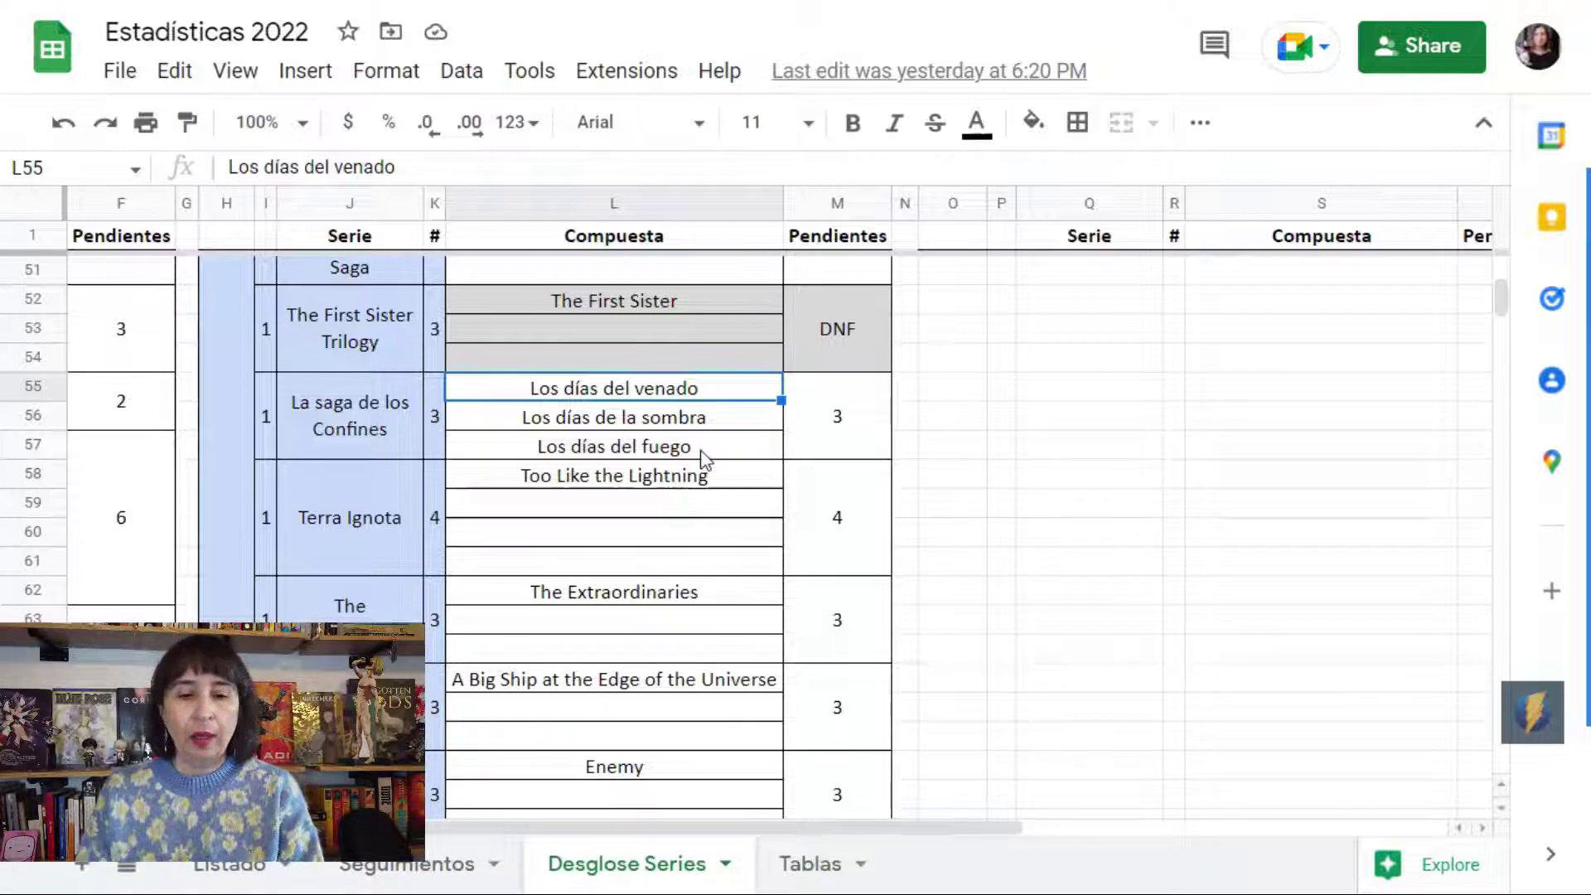
# Examine The Adam Binder Novels series and its blank third book cell in the 2021 group
pyautogui.scroll(-5, 705, 458)
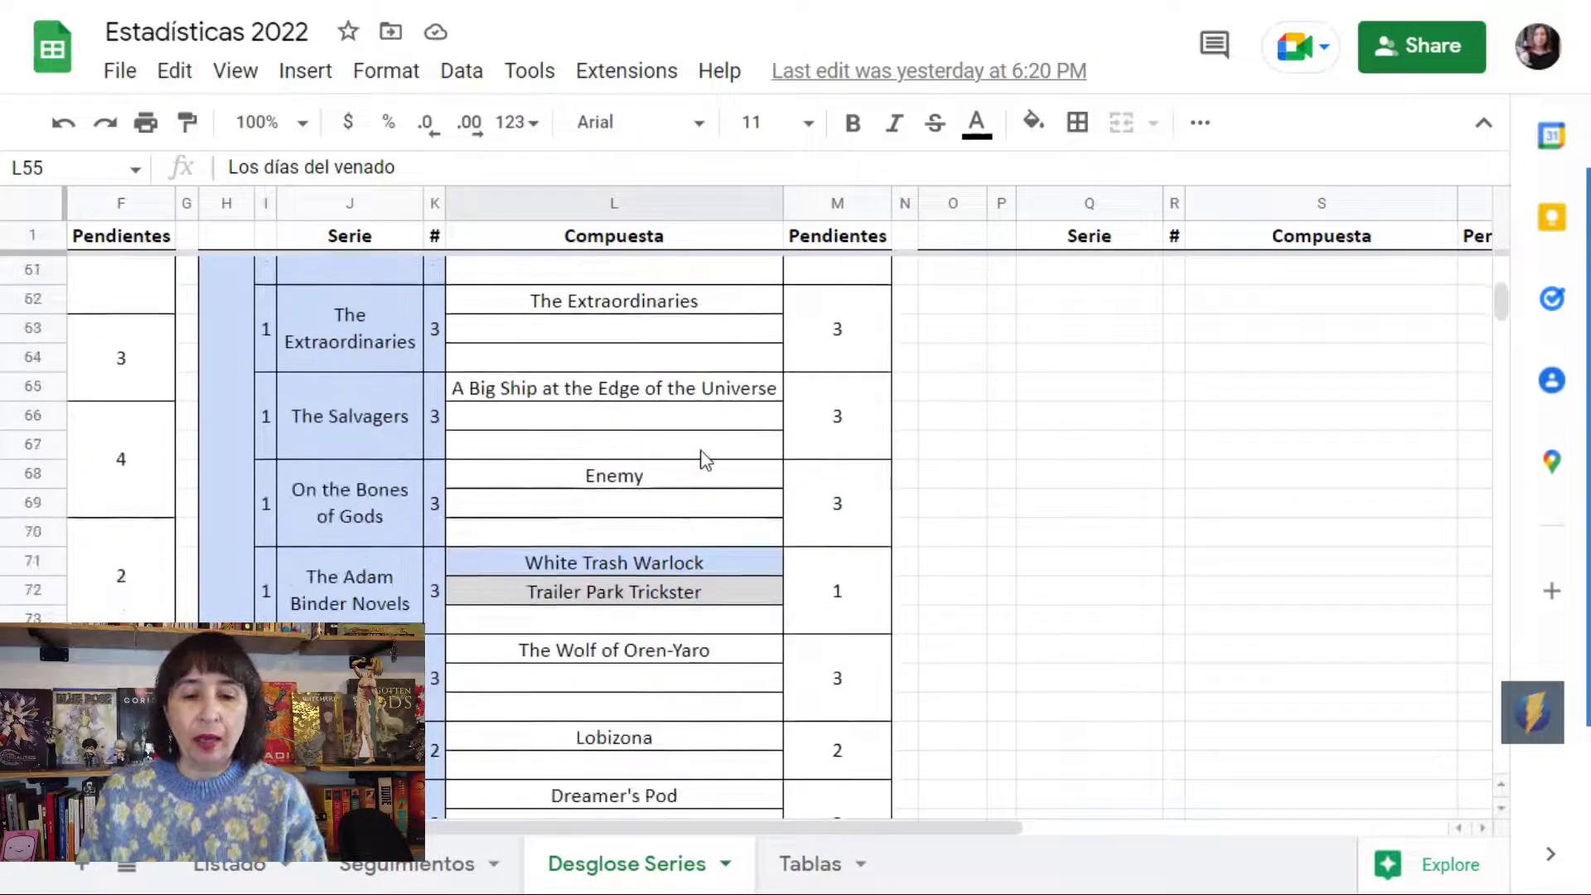
pyautogui.scroll(-2, 705, 459)
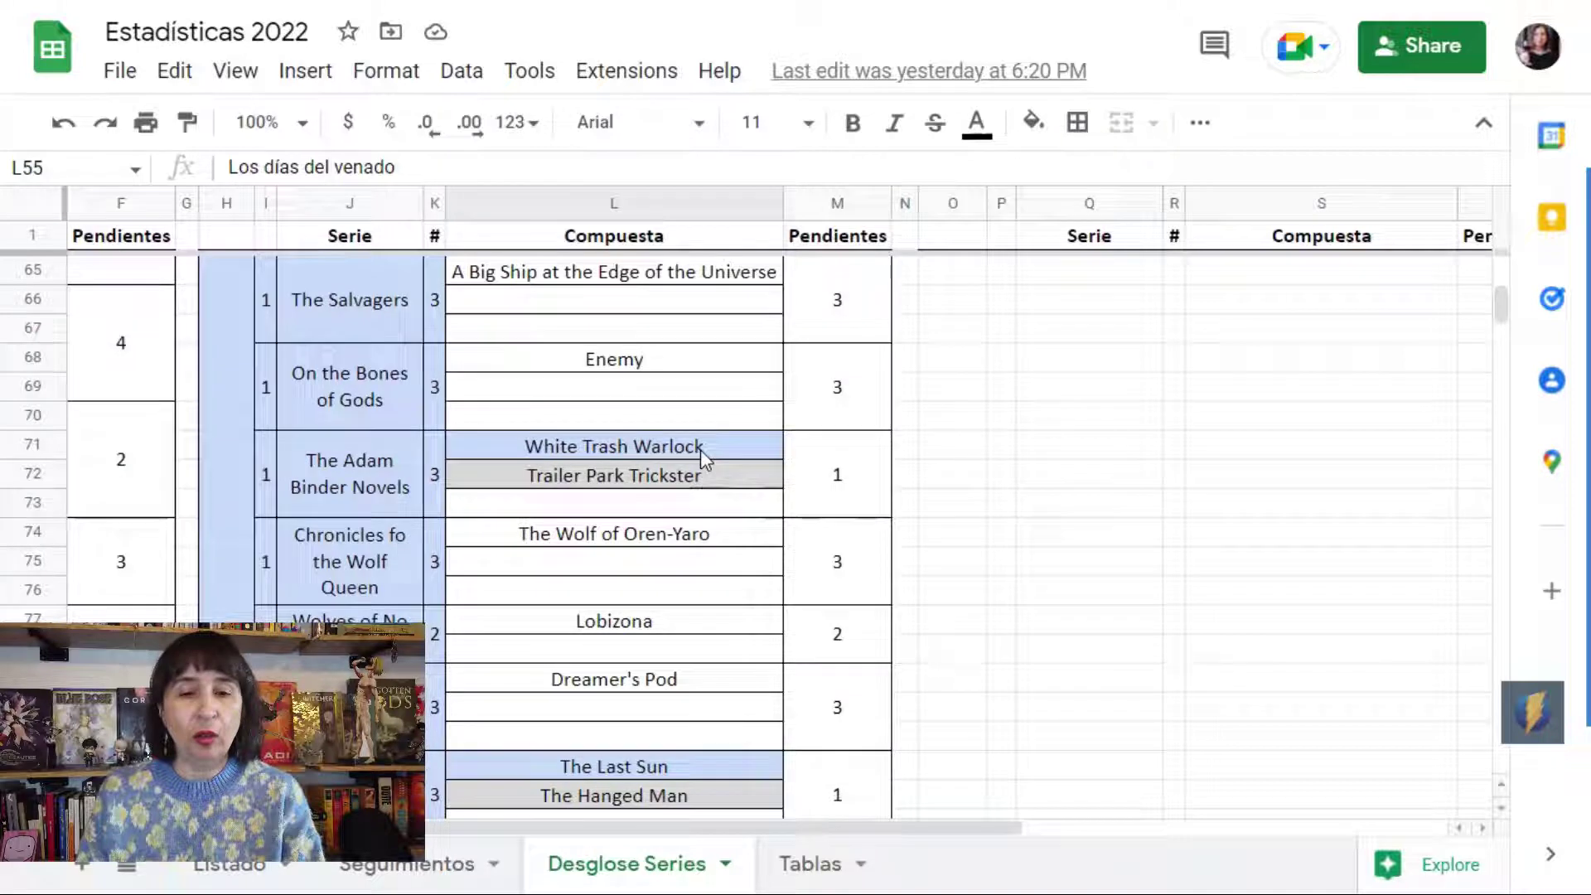
pyautogui.scroll(-3, 701, 457)
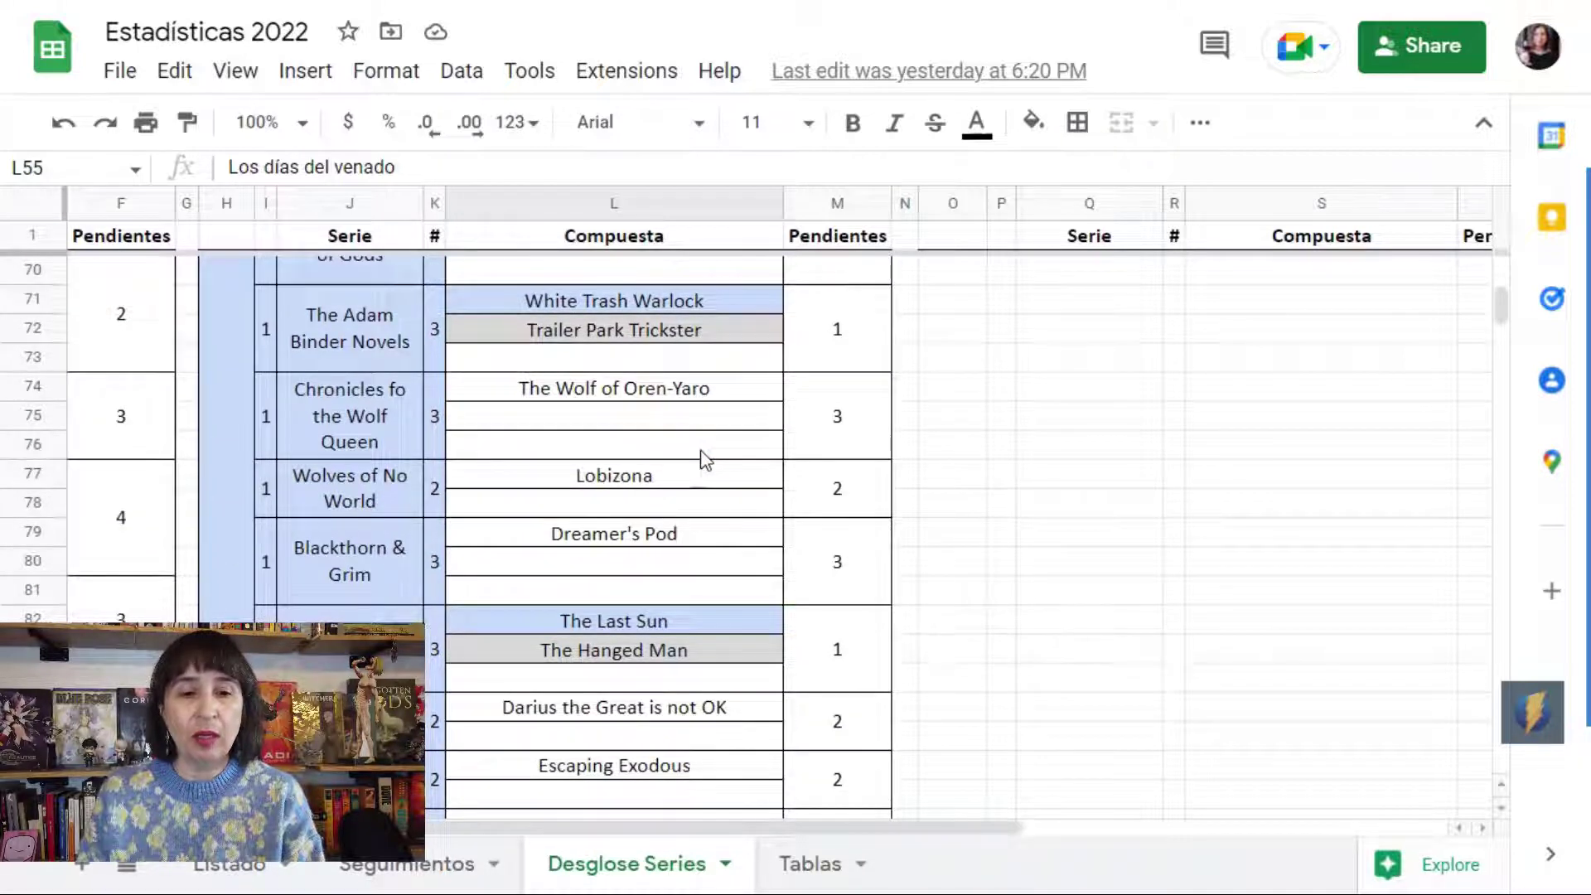
pyautogui.click(387, 319)
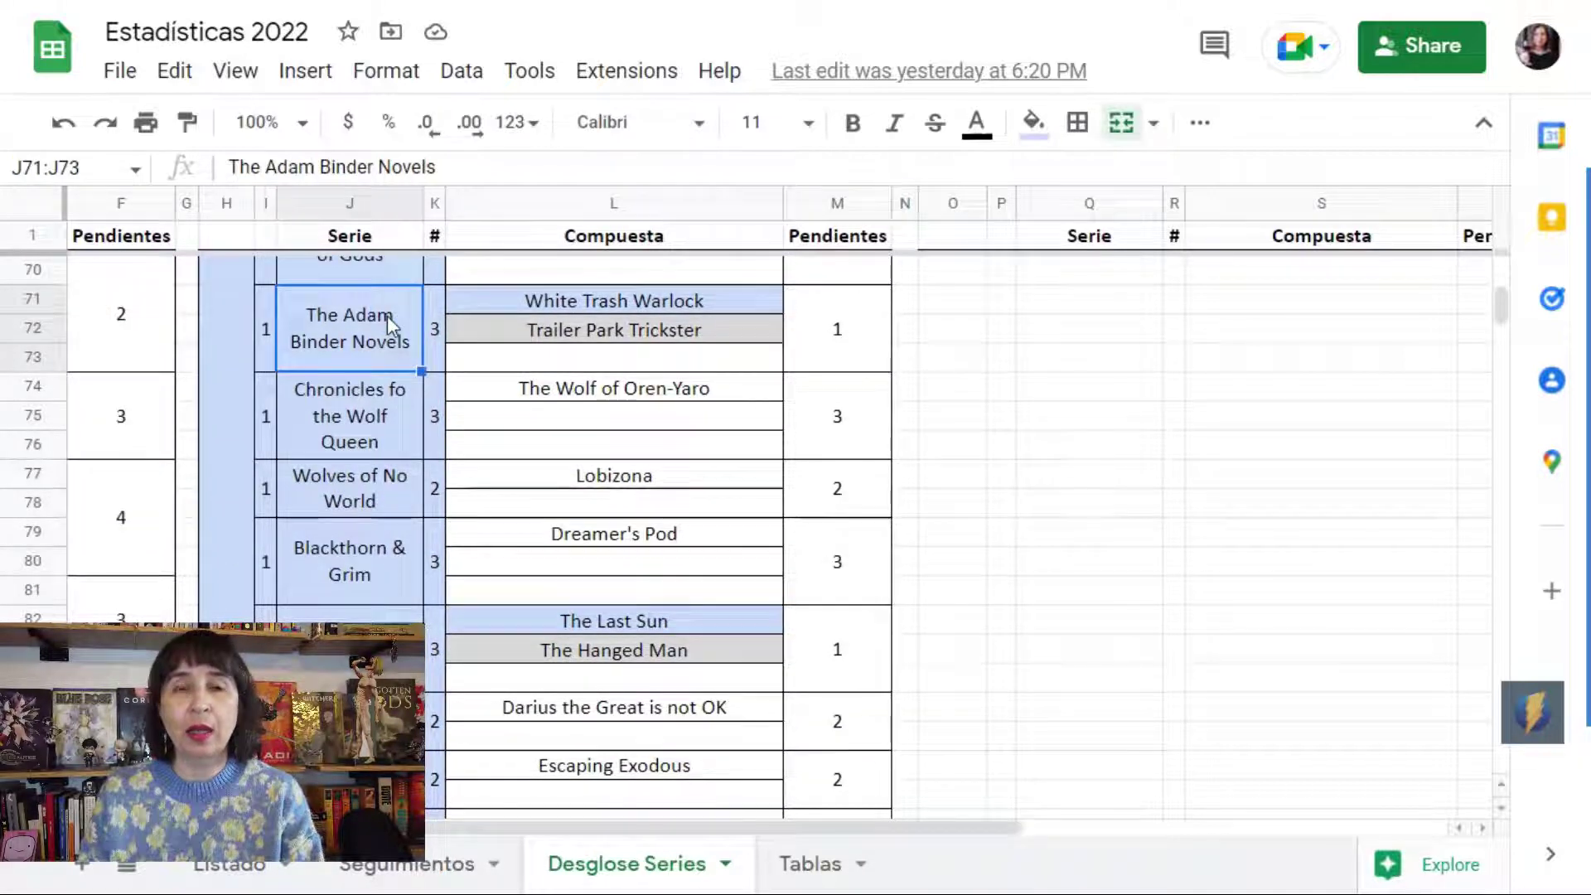
pyautogui.click(600, 361)
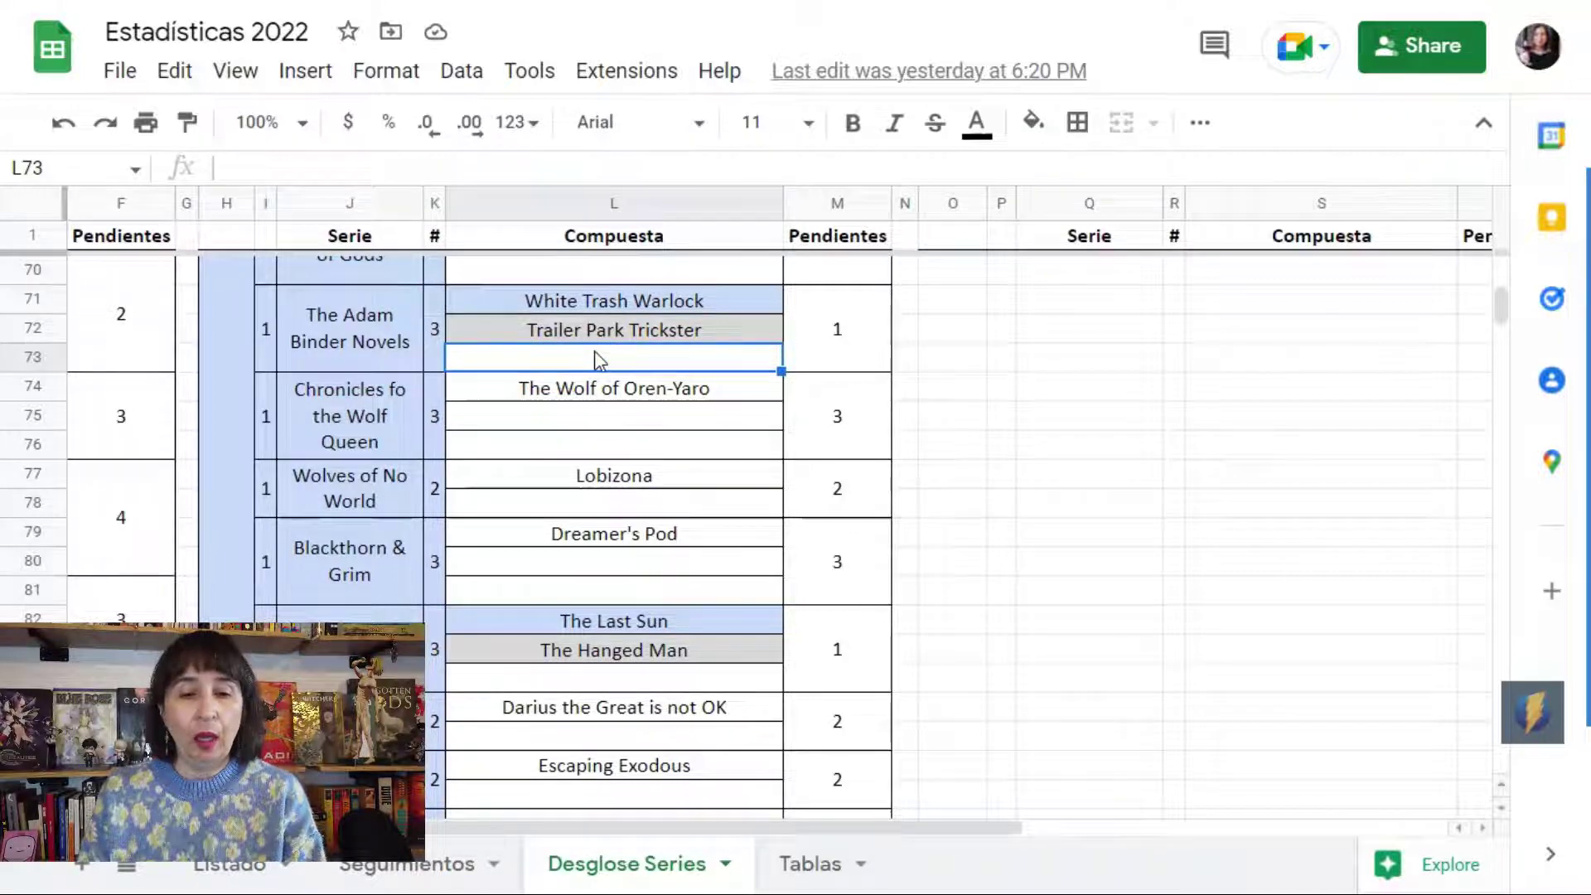
# Examine The Tarot Secuence series and its blank third book cell
pyautogui.scroll(-2, 600, 361)
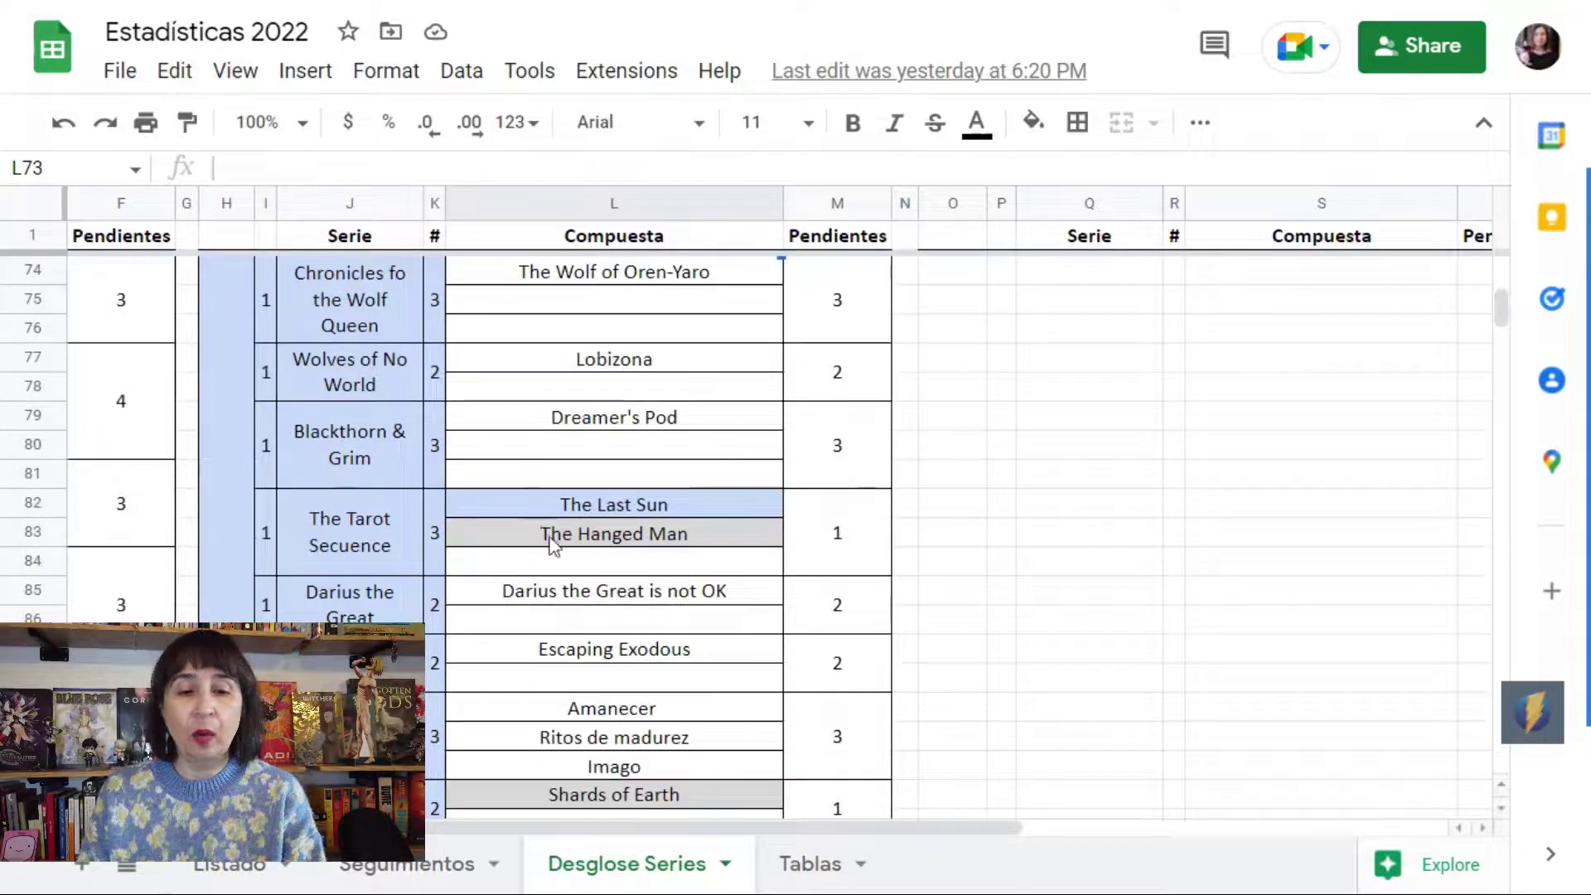
pyautogui.click(370, 547)
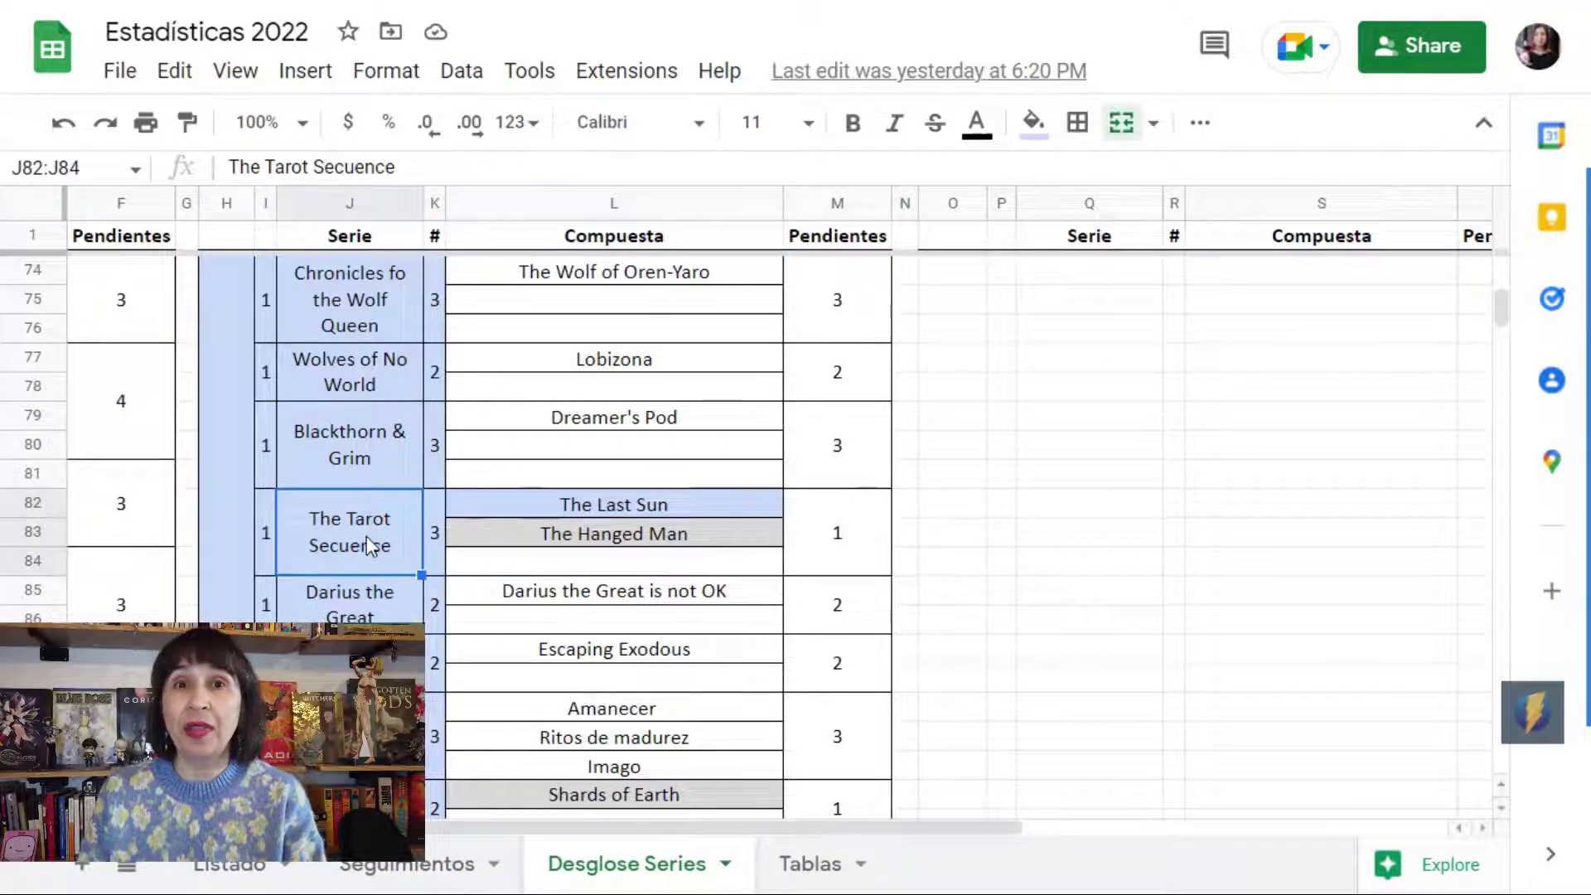
pyautogui.click(562, 571)
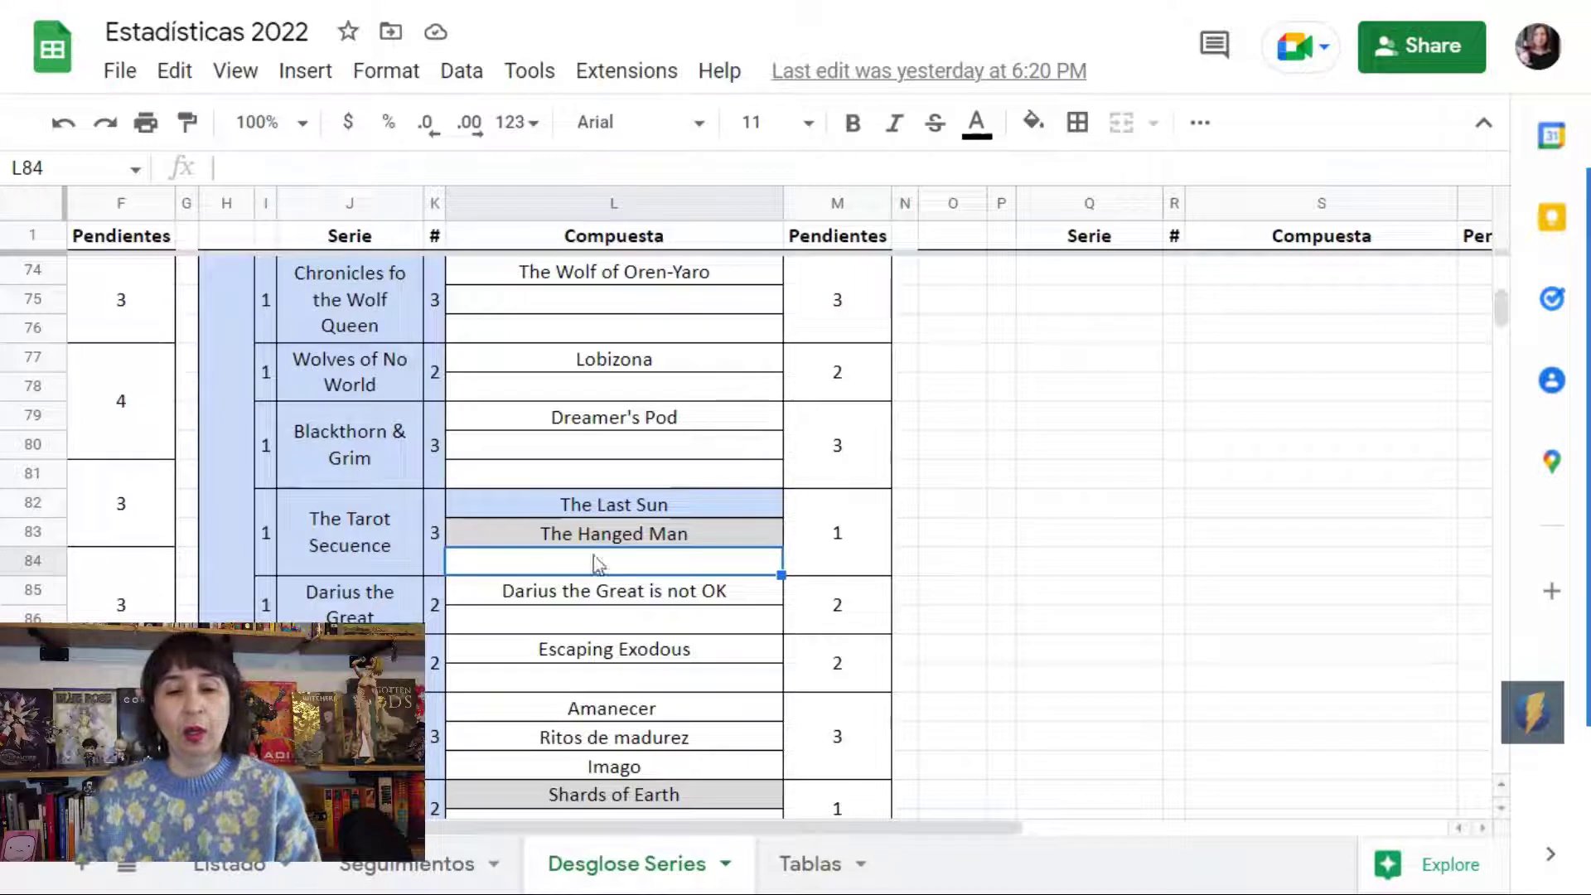
# Review the remaining series at the end of the 2021 group and inspect the Shards of Earth entry
pyautogui.scroll(-1, 615, 570)
pyautogui.scroll(-3, 615, 570)
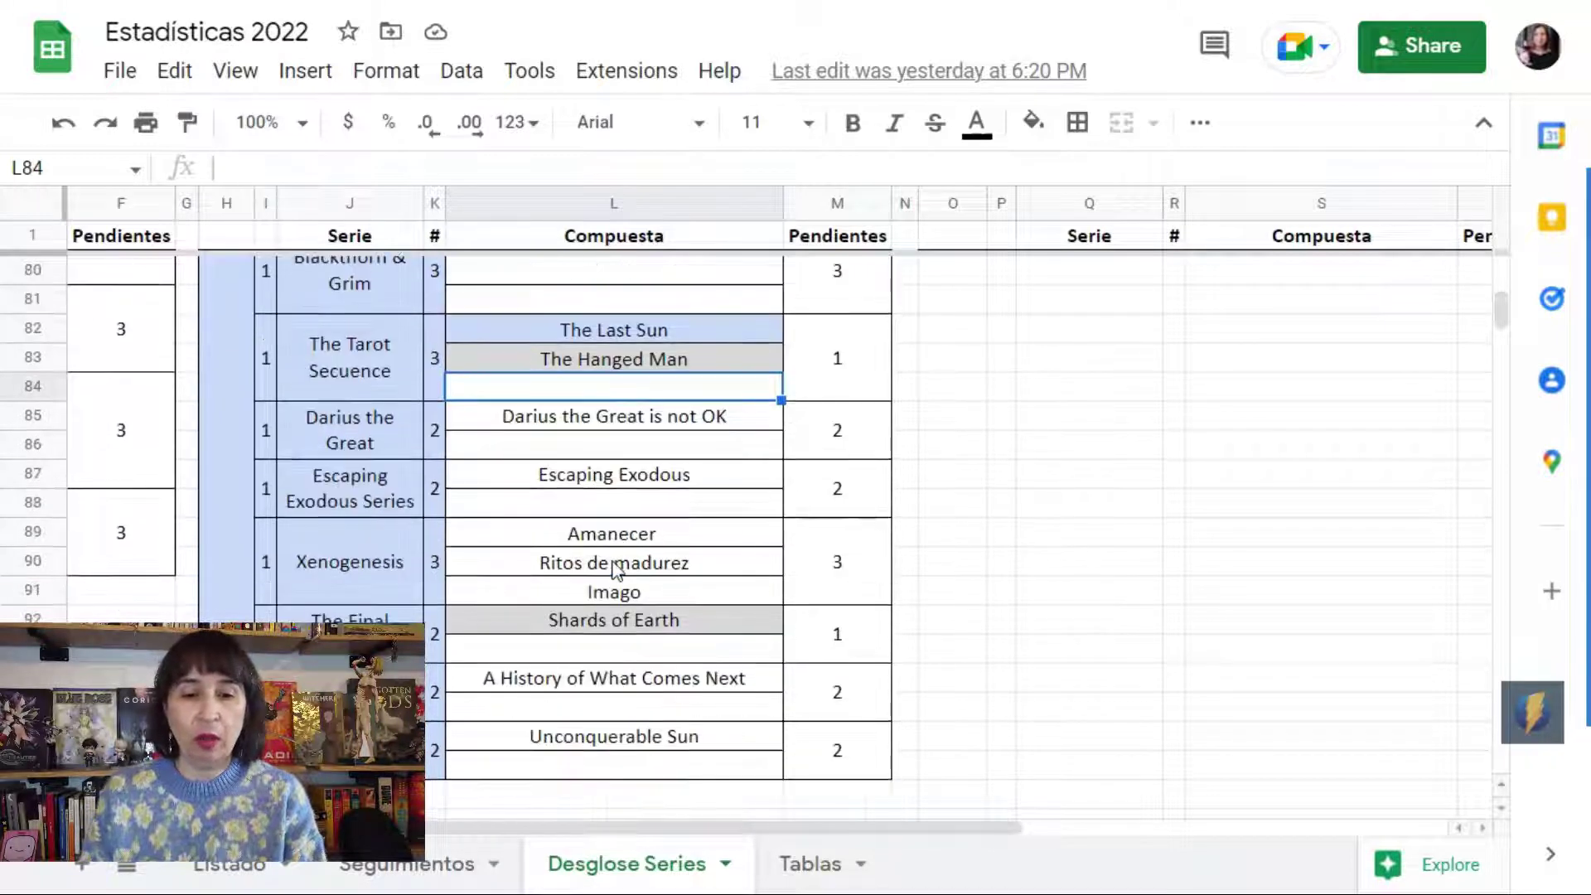
pyautogui.scroll(-1, 615, 570)
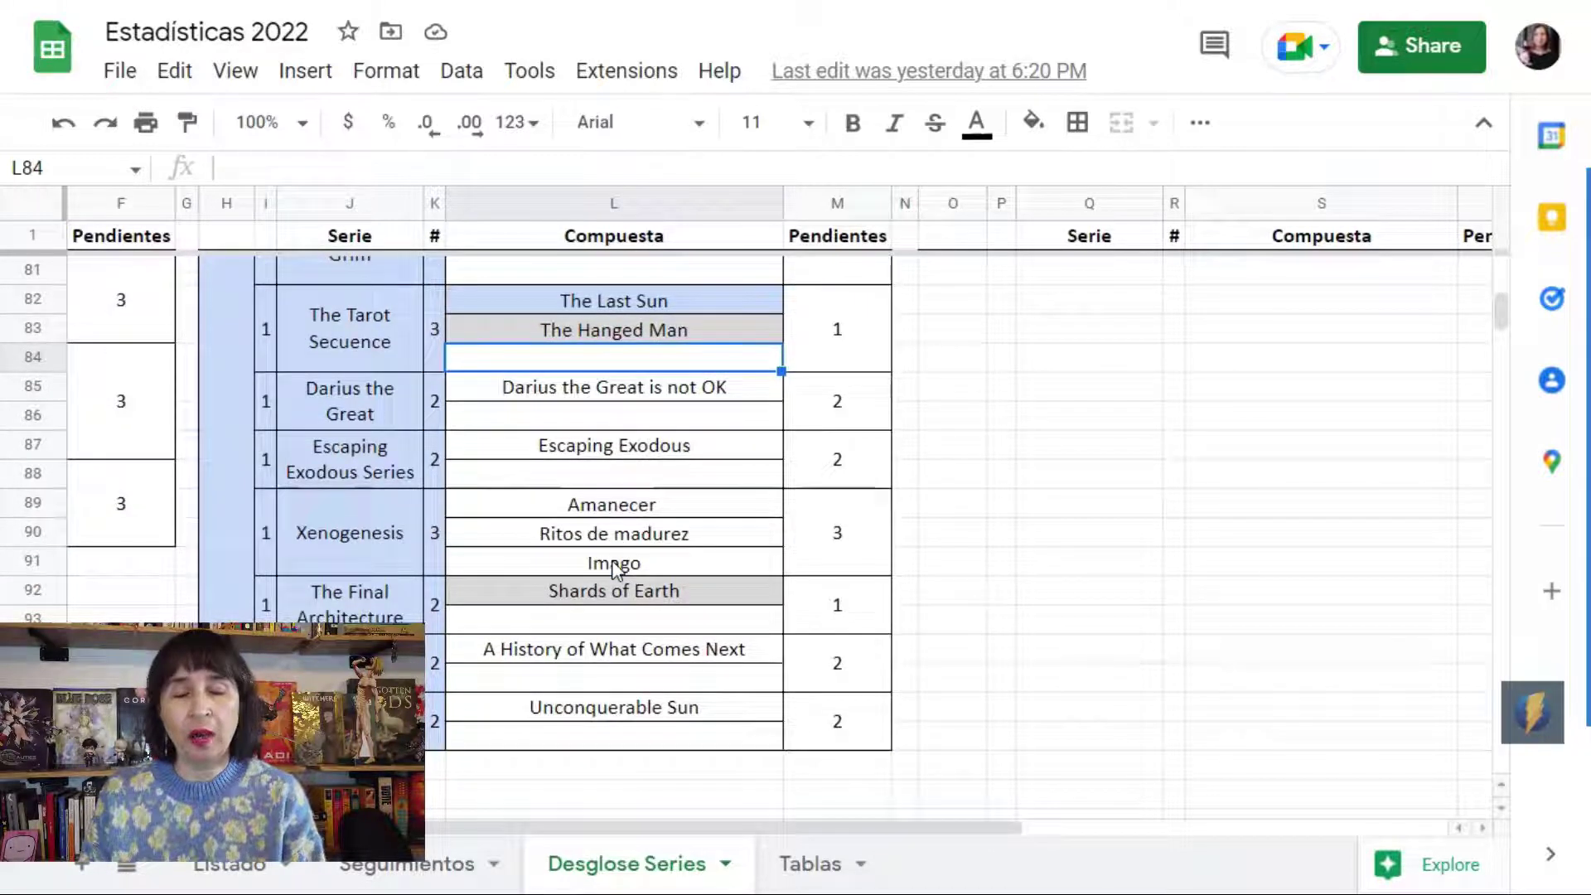
pyautogui.click(624, 594)
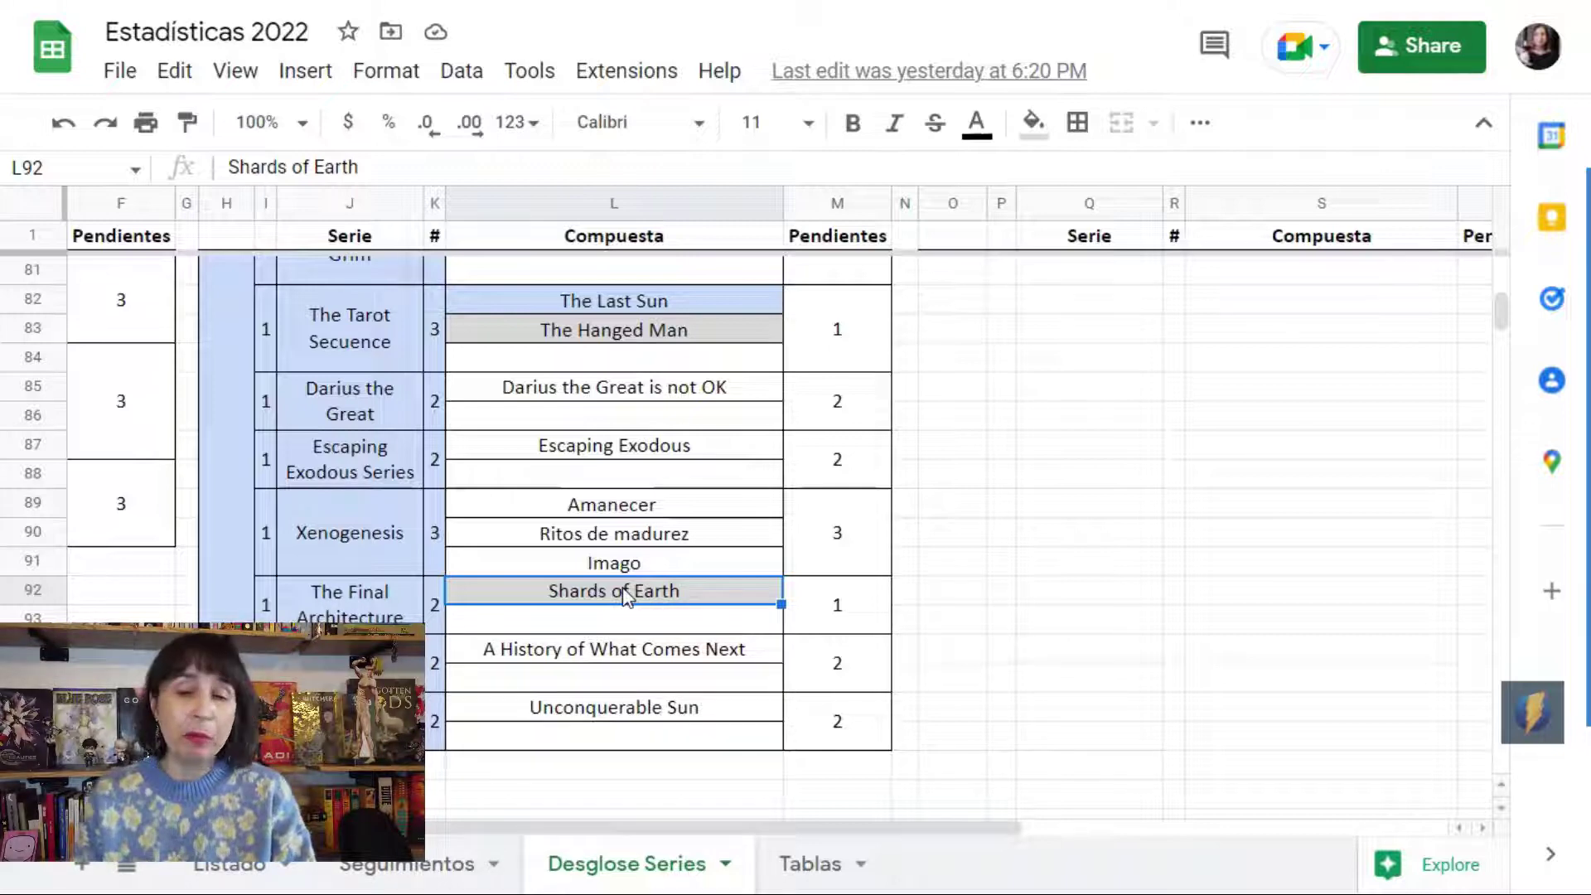
# Review the 2022 group's series list beside the yearly summary table
pyautogui.hscroll(5, 737, 652)
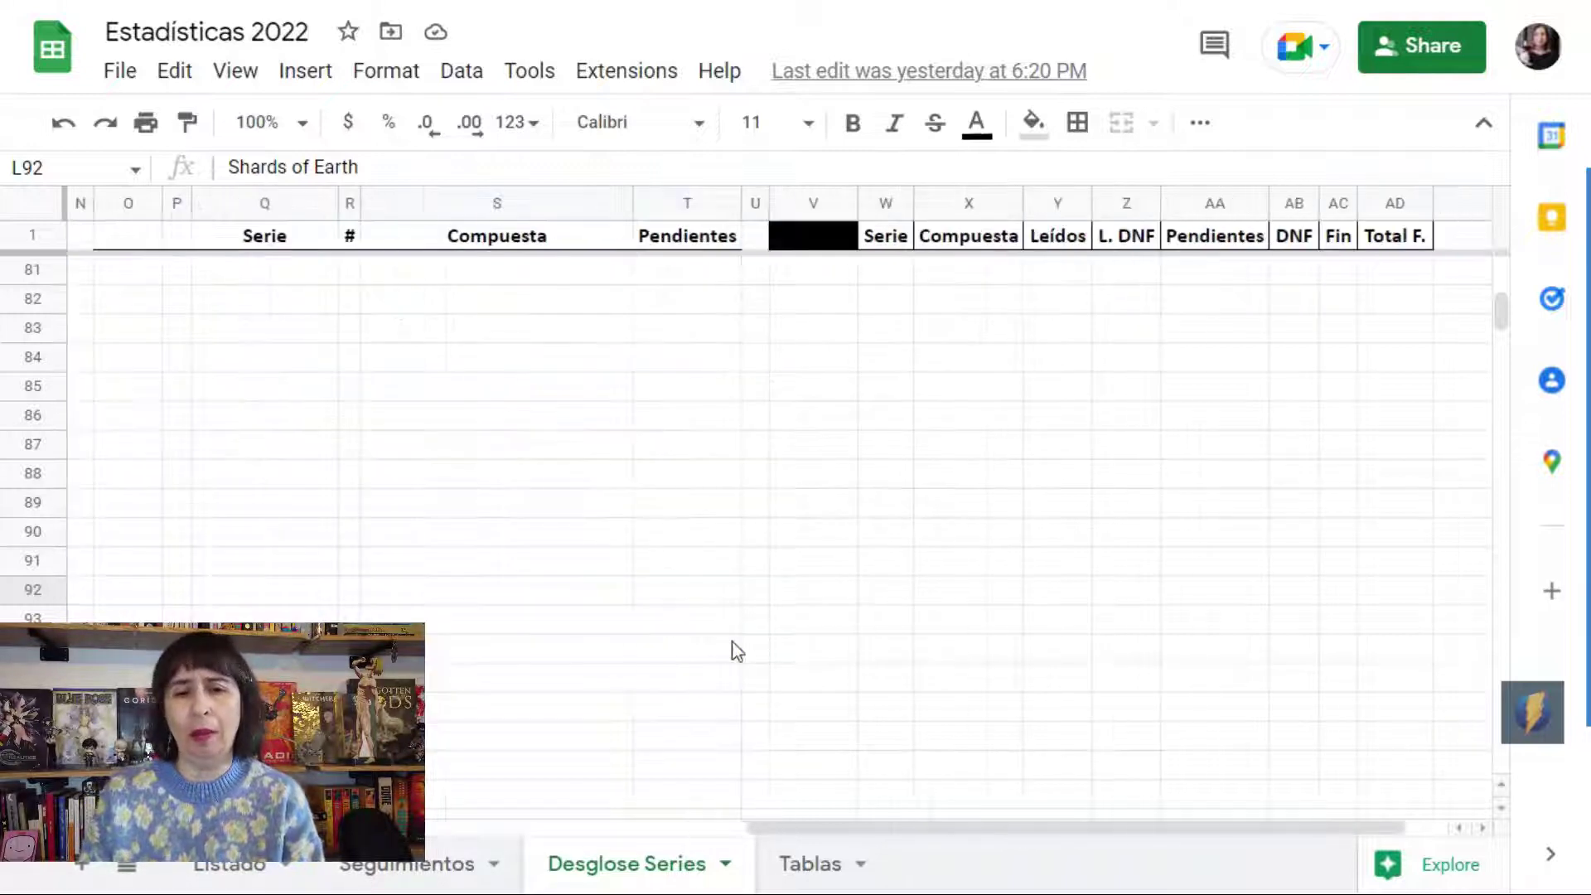
pyautogui.scroll(20, 737, 652)
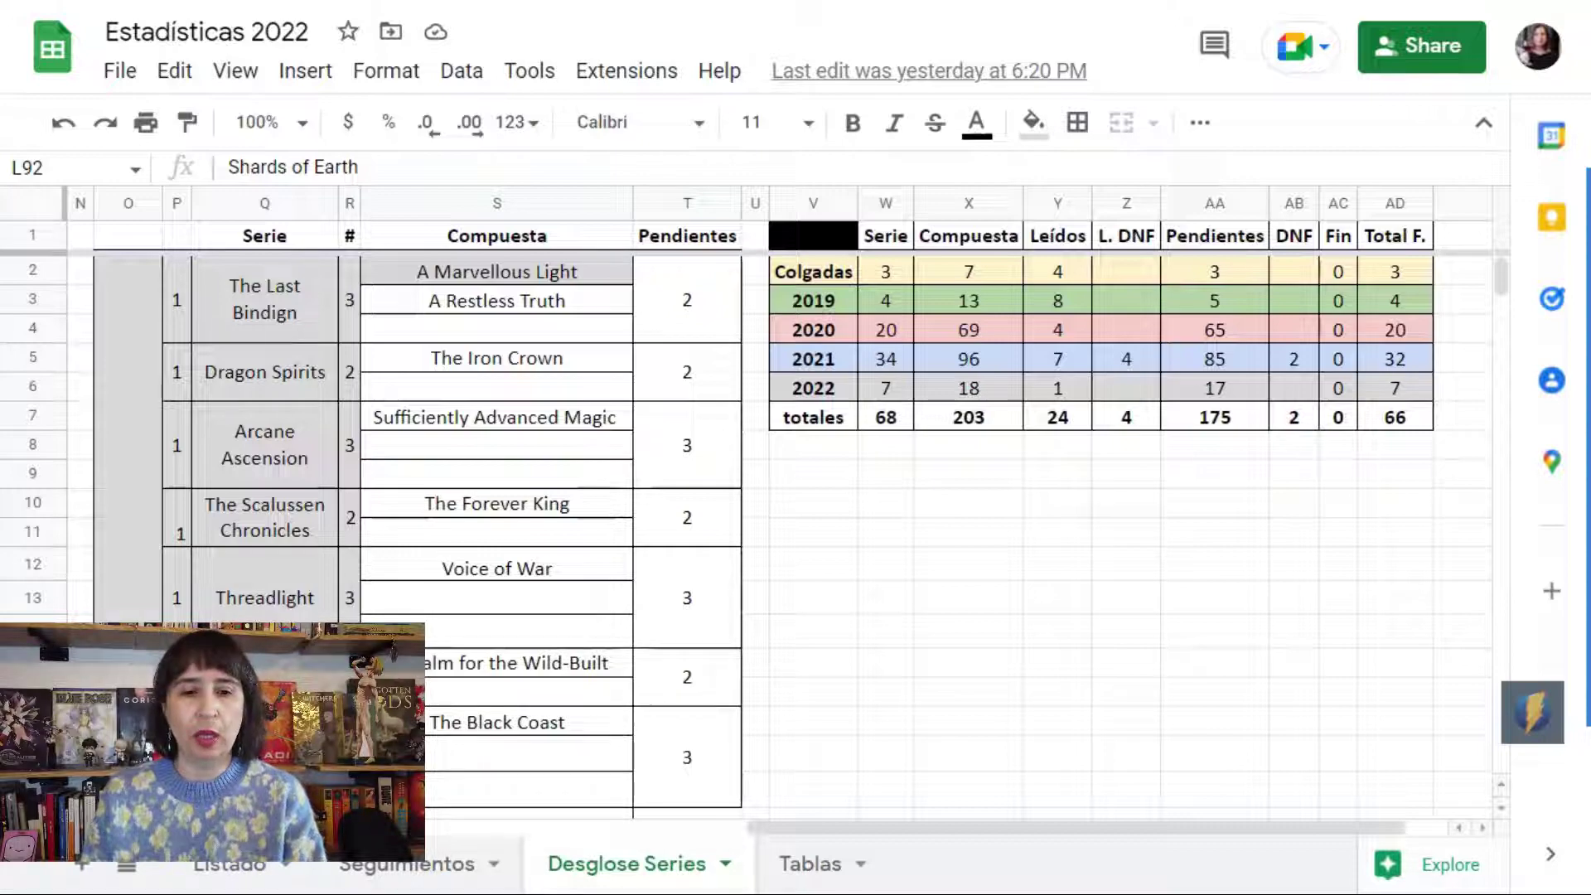
pyautogui.scroll(-2, 466, 676)
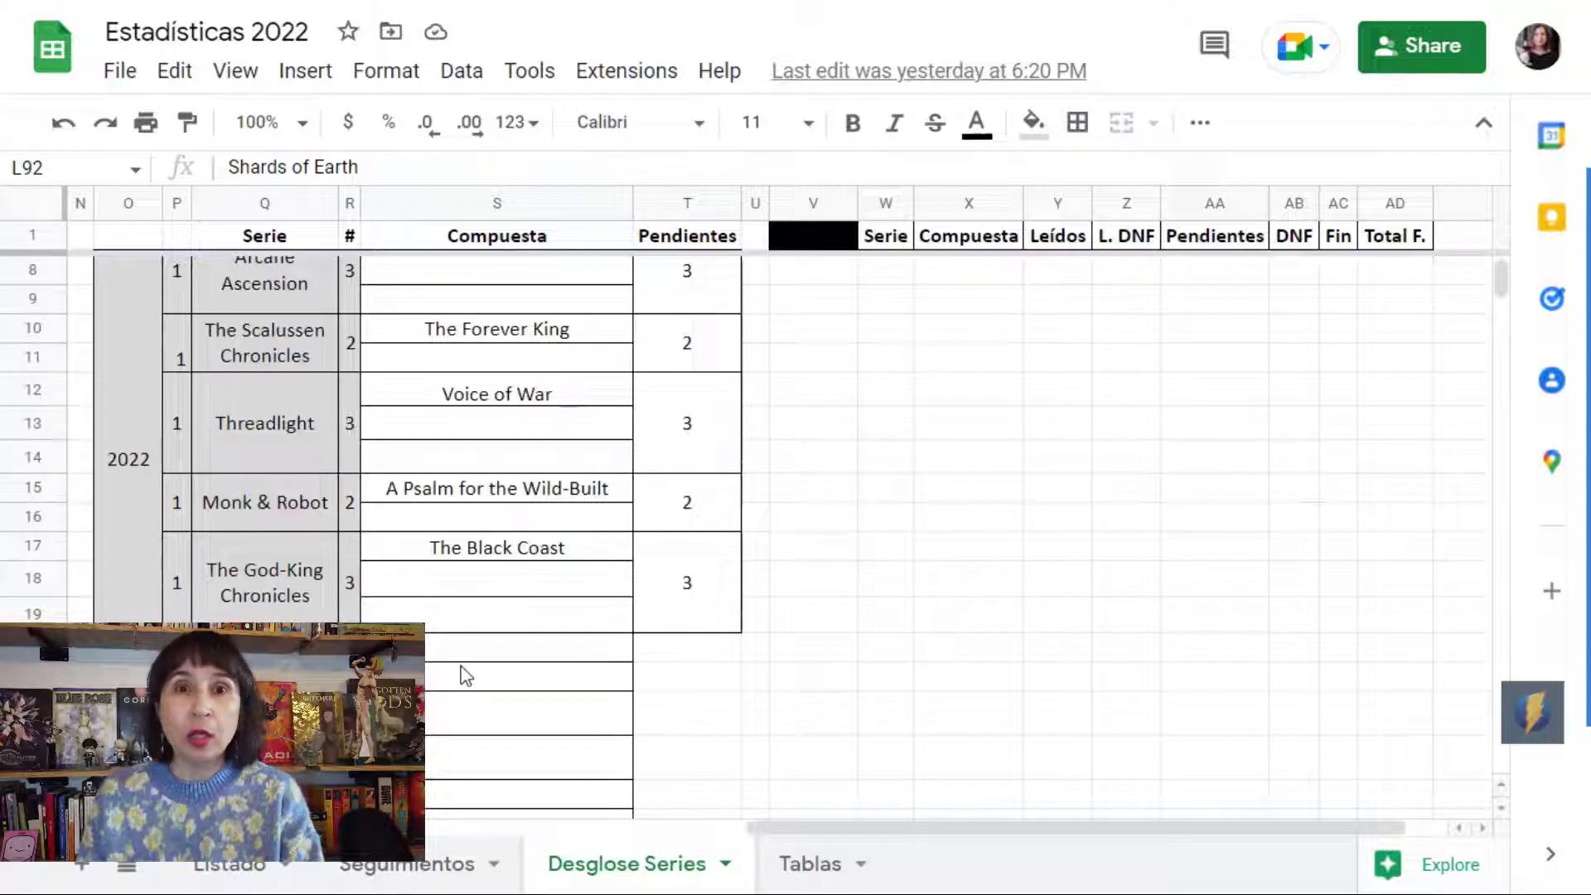
pyautogui.scroll(2, 466, 675)
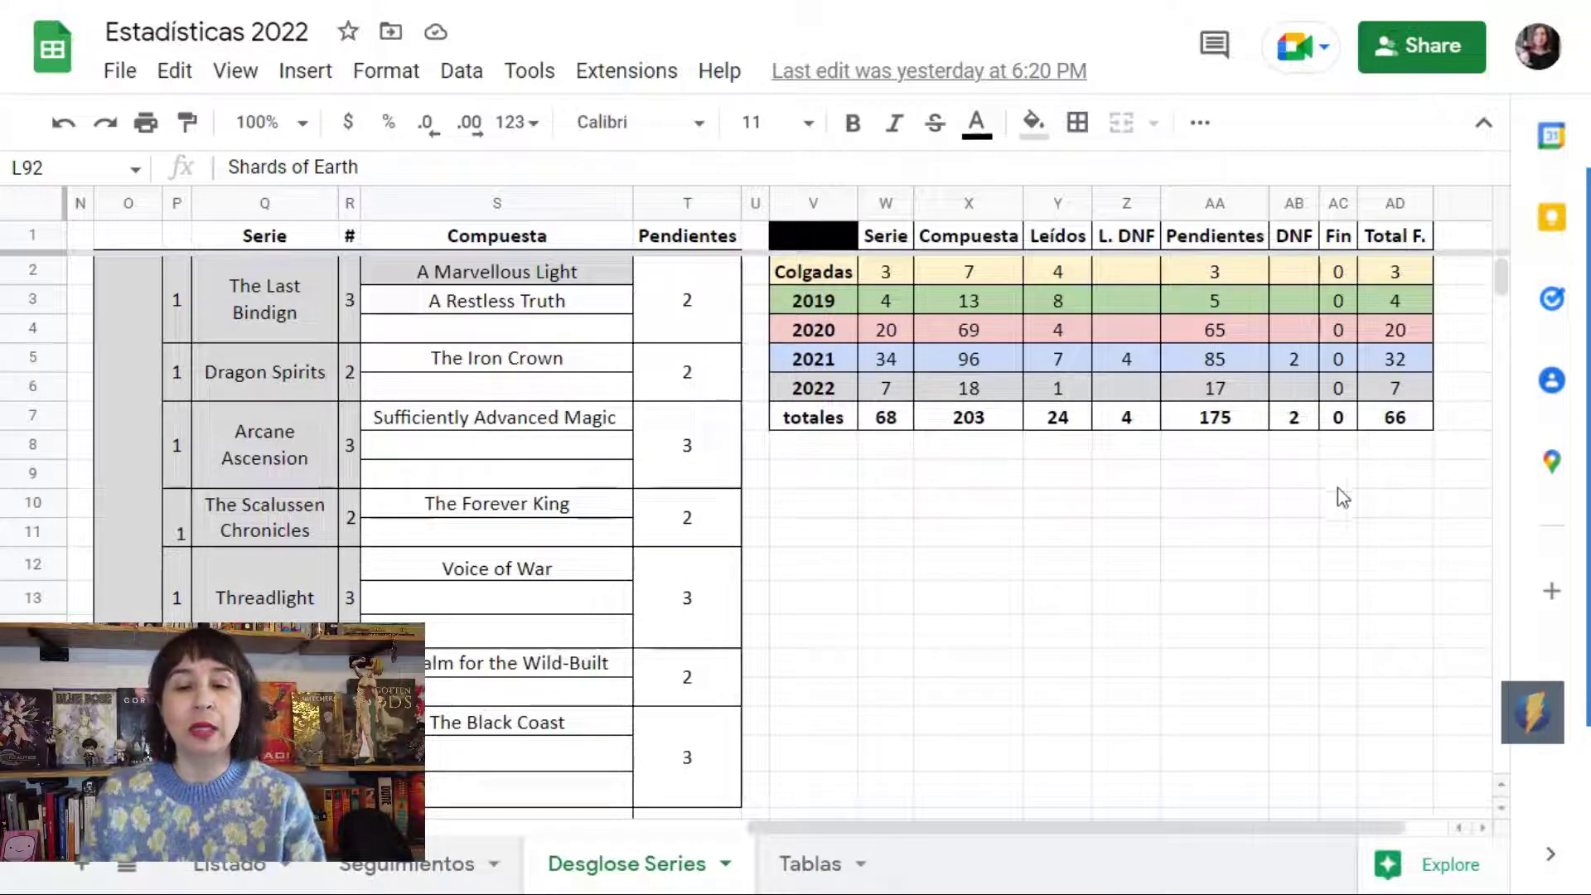
# Examine the Serie, Compuesta, Leídos, L. DNF and Pendientes cells in the summary table's totales row
pyautogui.click(892, 422)
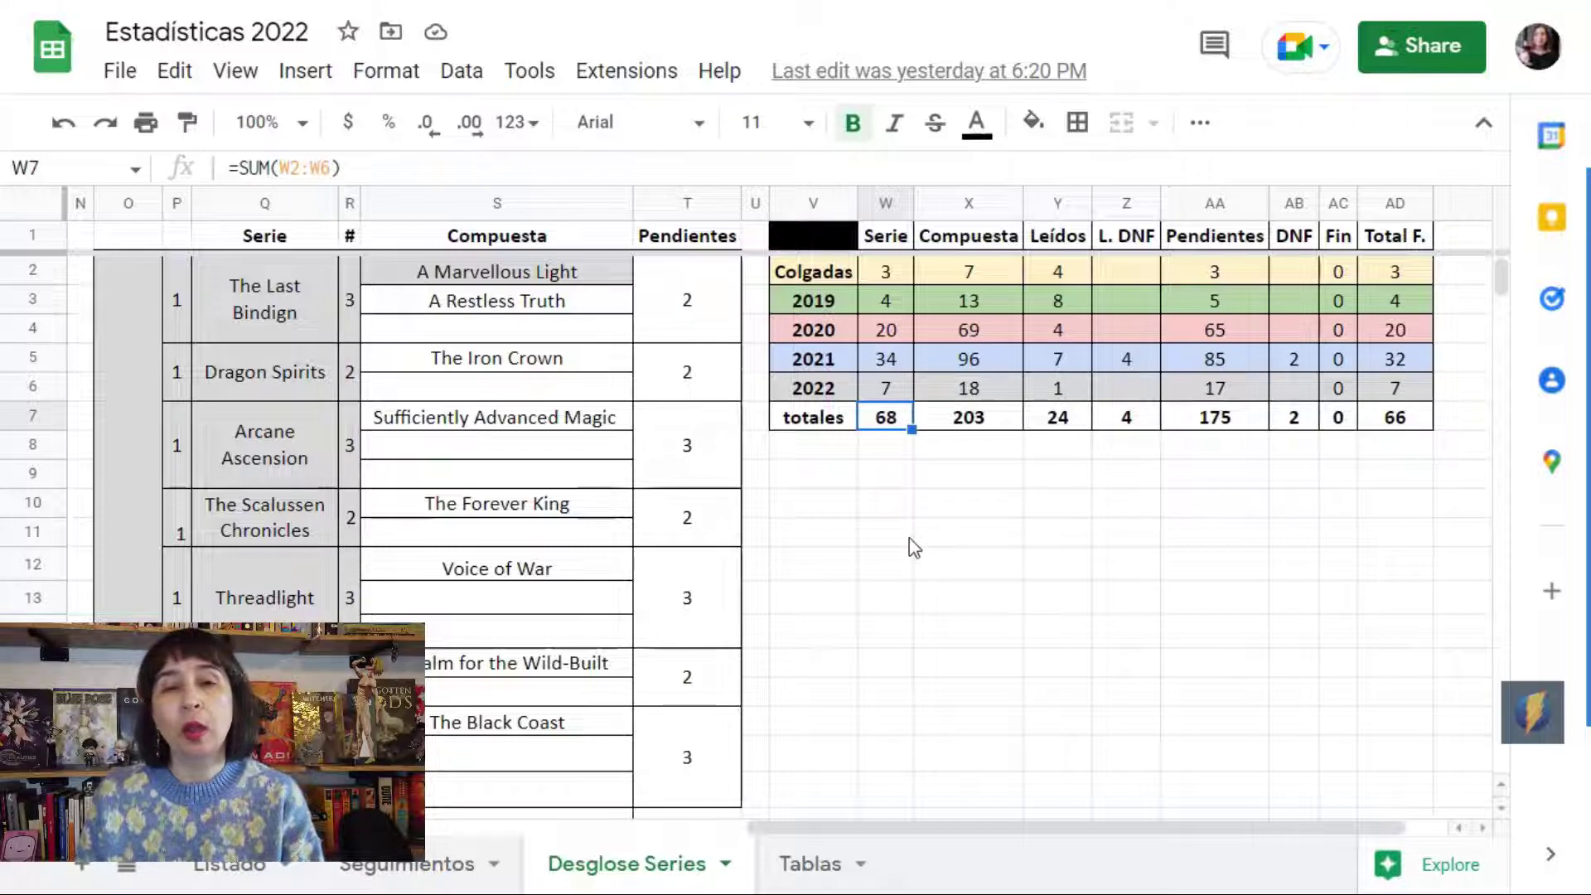
pyautogui.click(964, 419)
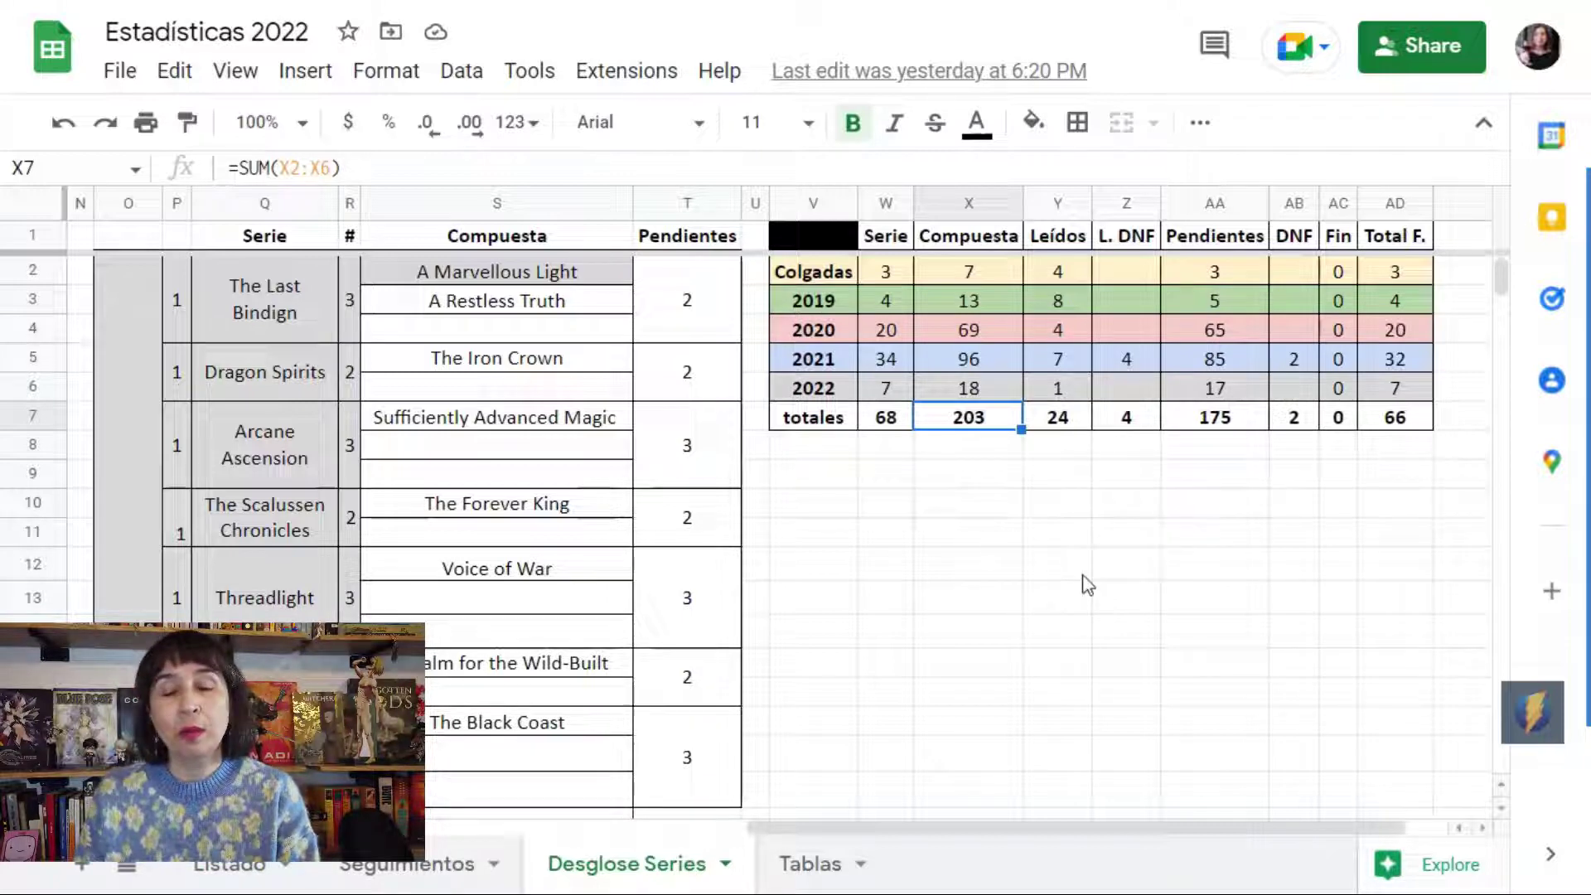
pyautogui.click(1063, 419)
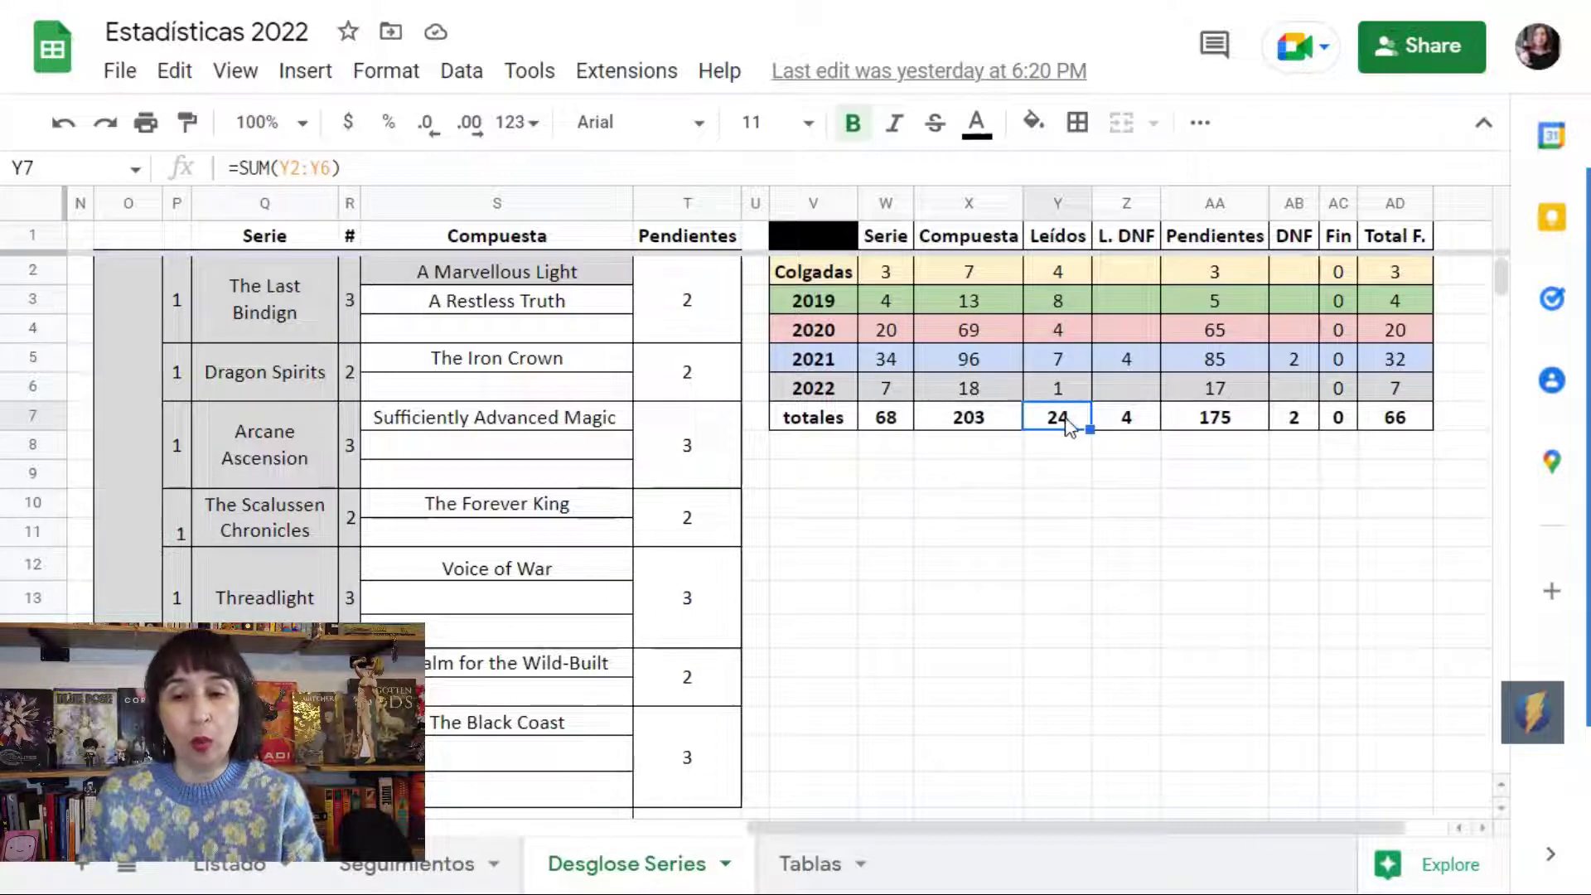
pyautogui.click(1131, 420)
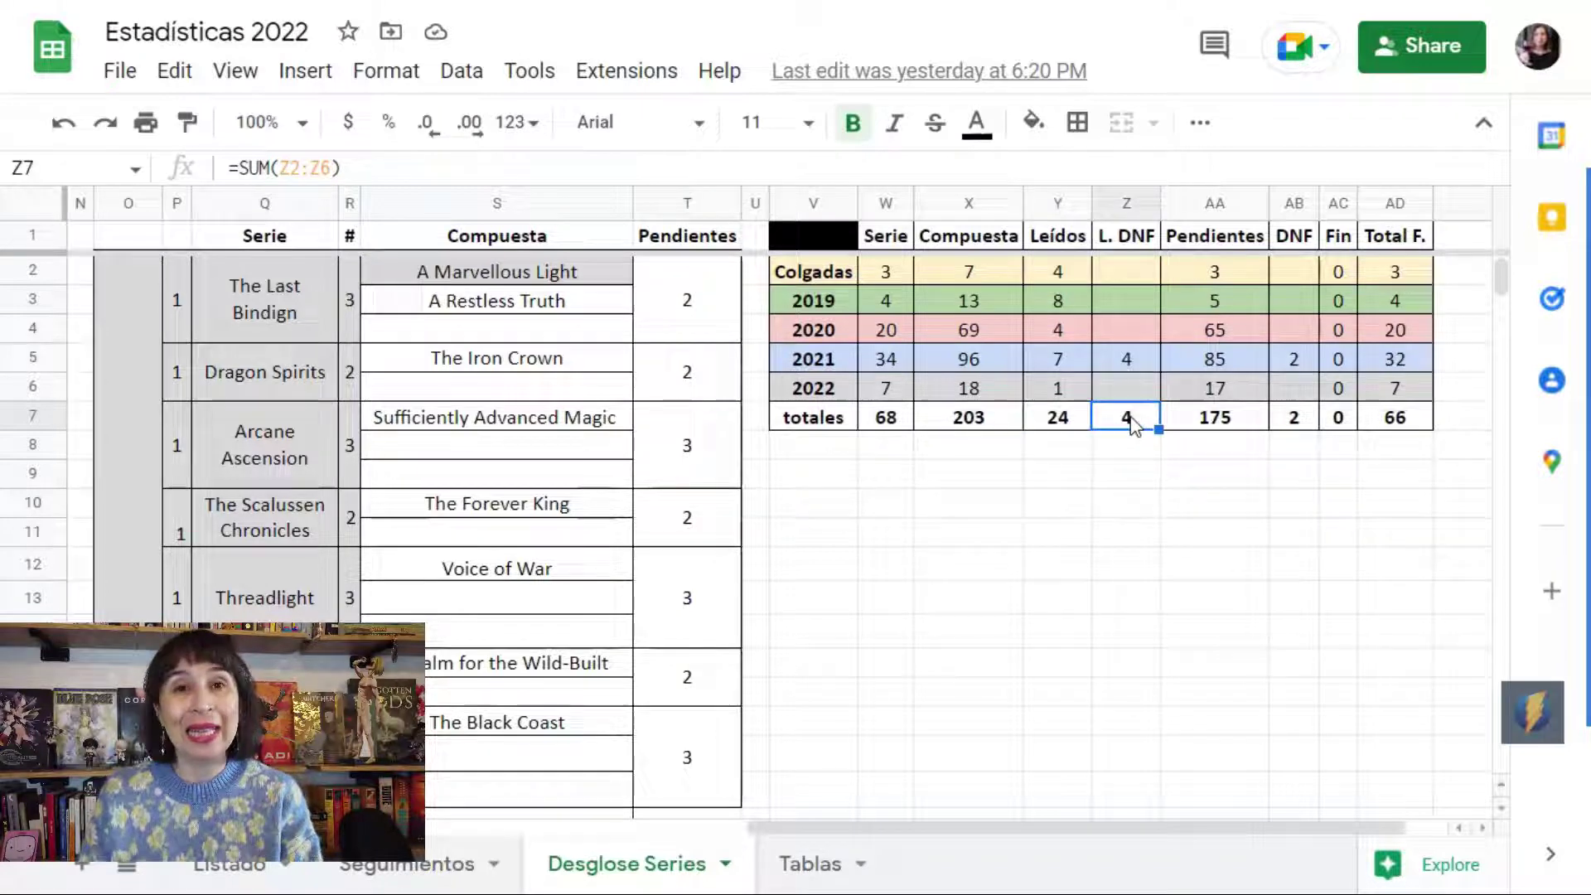
pyautogui.click(1217, 420)
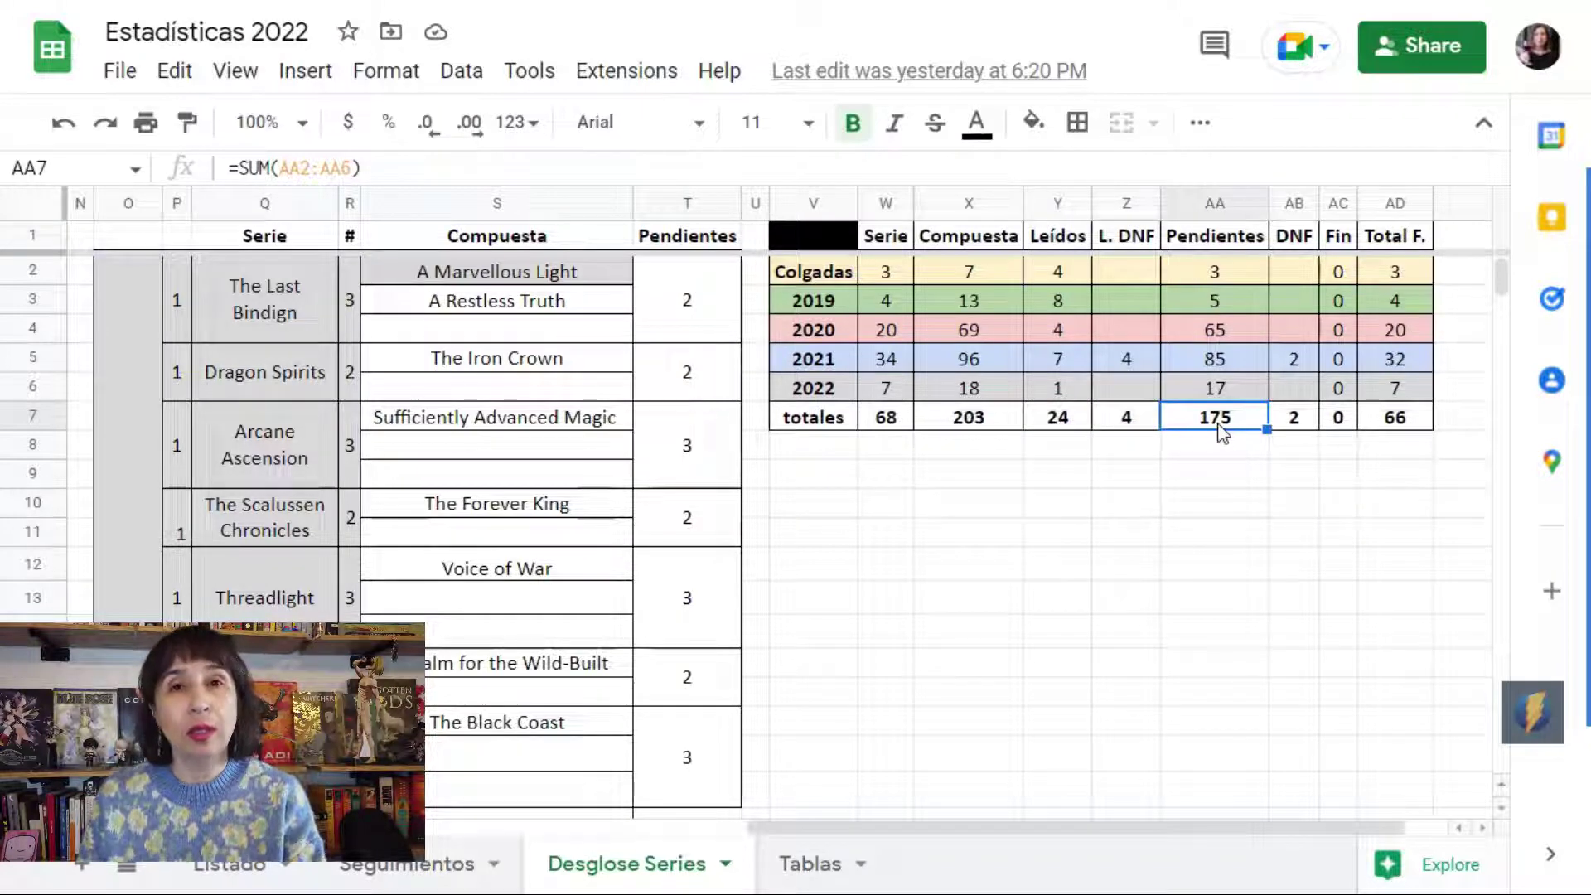